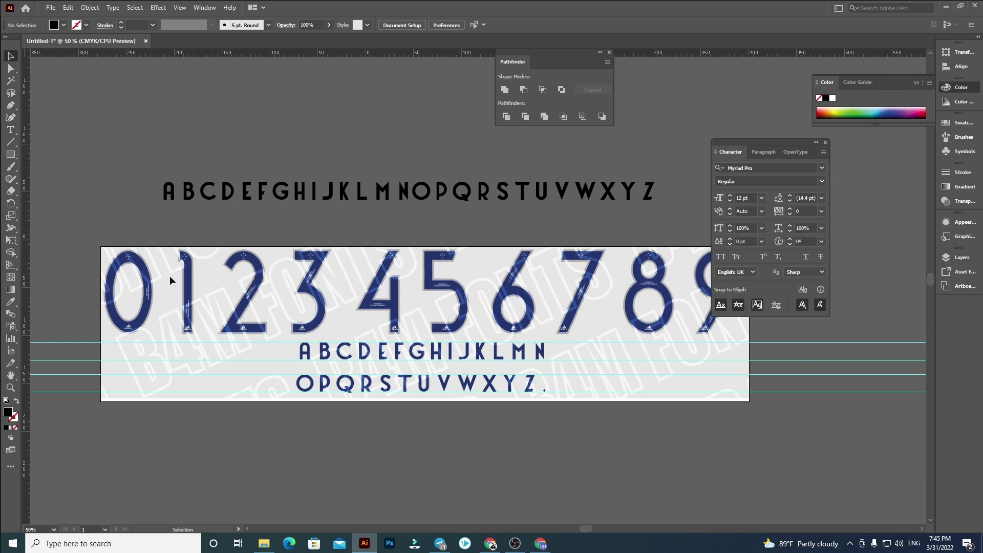
Place horizontal guides along the top and bottom edges of the large numerals and lock the guides.
scroll(220, 268, "up", 5)
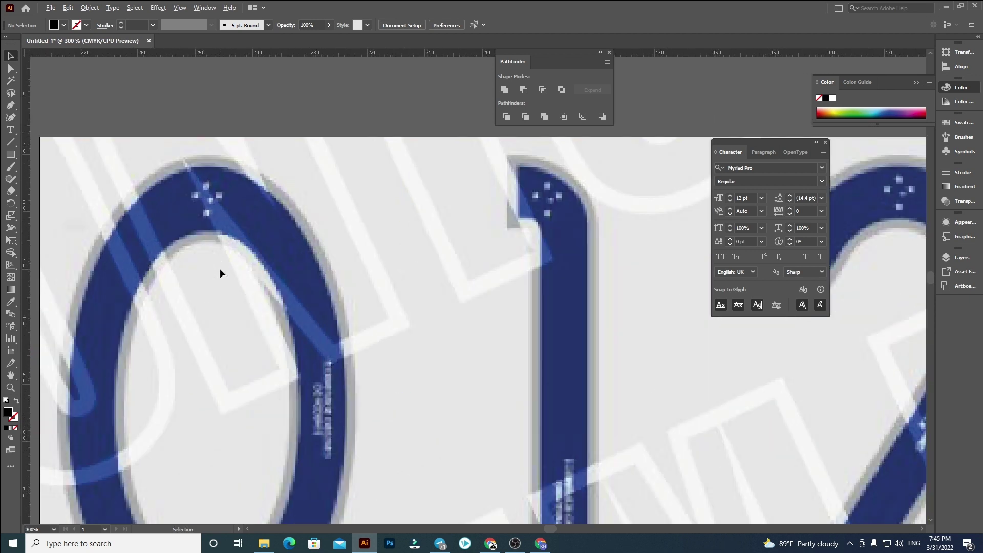
scroll(237, 129, "down", 1)
left_click_drag(204, 113, 222, 151)
left_click_drag(263, 179, 398, 477)
scroll(233, 279, "left", 5)
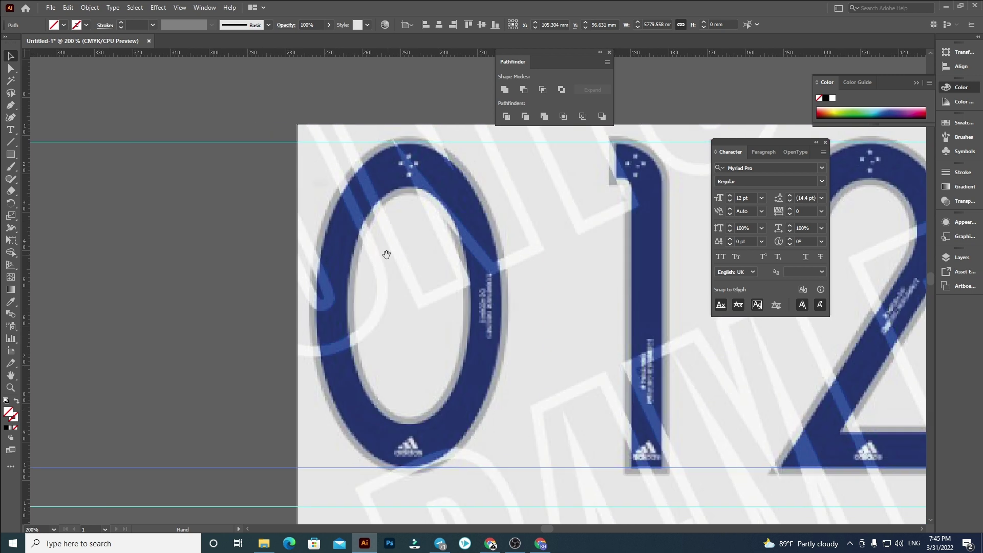
right_click(228, 248)
left_click(272, 372)
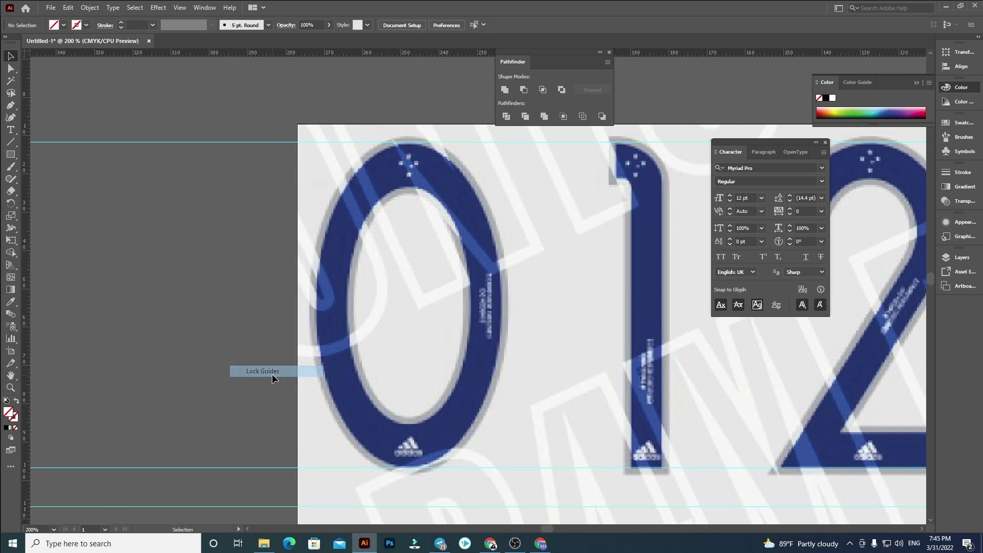
Draw ellipses over the outer and inner edges of the 0 and subtract the inner one from the outer.
left_click_drag(10, 154, 77, 179)
mouse_move(326, 150)
left_mouse_down()
mouse_move(535, 471)
mouse_move(496, 440)
mouse_move(502, 466)
left_mouse_up()
left_click_drag(350, 187, 471, 426)
left_click(10, 55)
left_click_drag(135, 228, 430, 307)
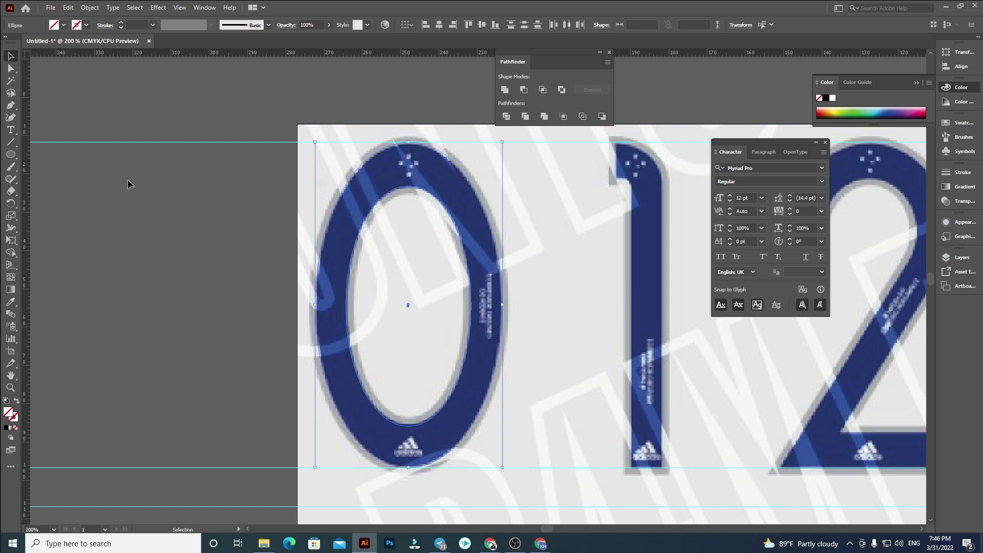
left_click(528, 91)
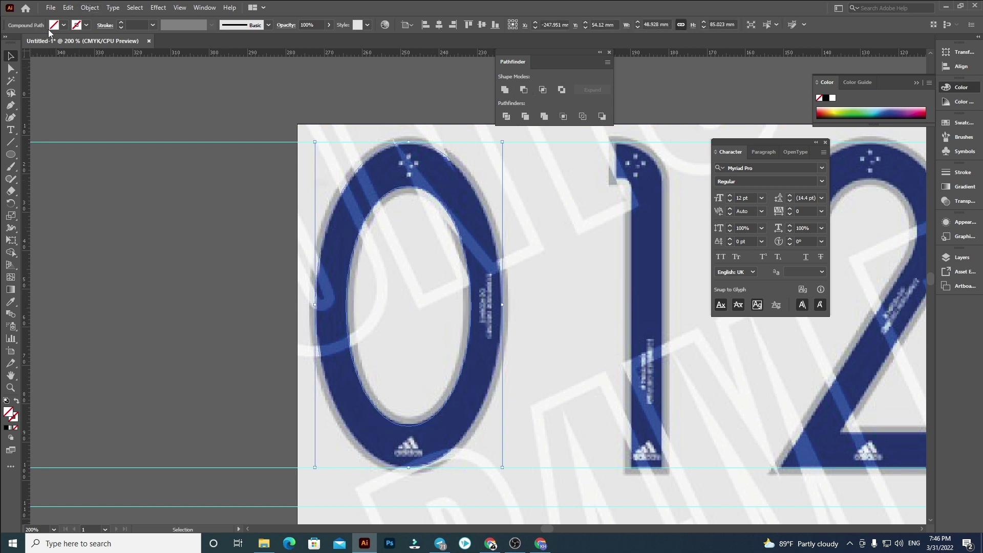
Fill the traced 0 with black and deselect it.
left_click(63, 25)
left_click(29, 43)
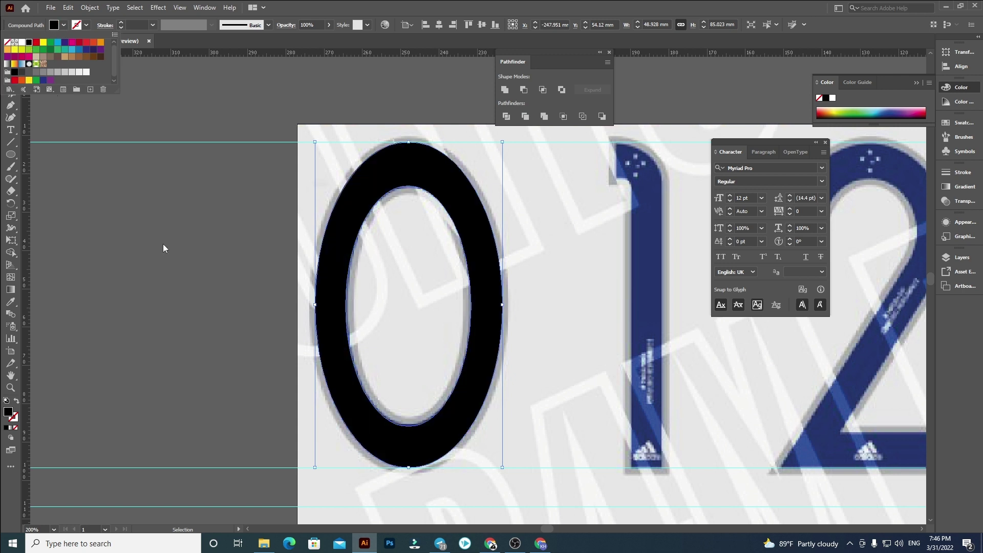
left_click(163, 242)
Start a Pen path with a 0.25 pt stroke on the 1, placing the flag's left corners and the top right corner.
left_click_drag(555, 310, 271, 264)
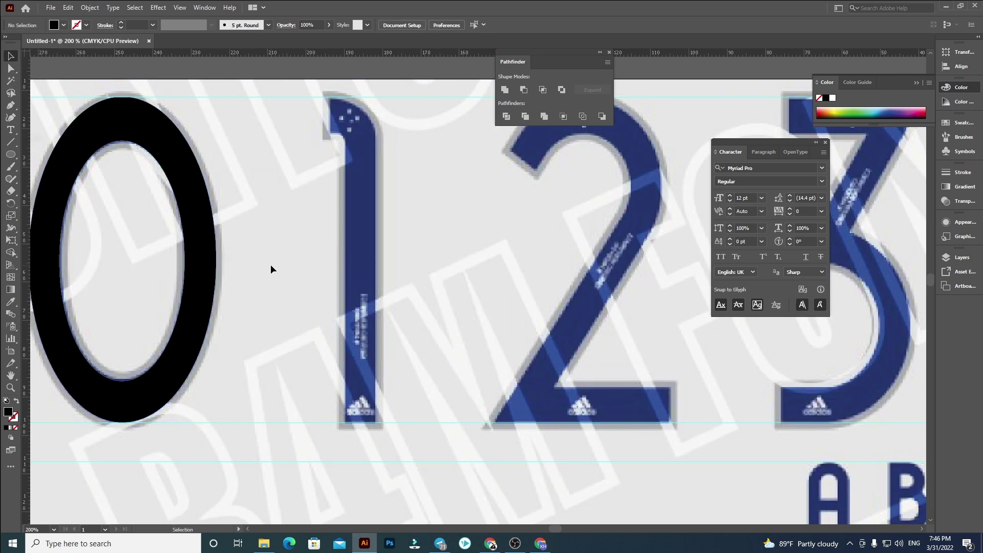
left_click(5, 106)
left_click(138, 24)
scroll(140, 23, "up", 1)
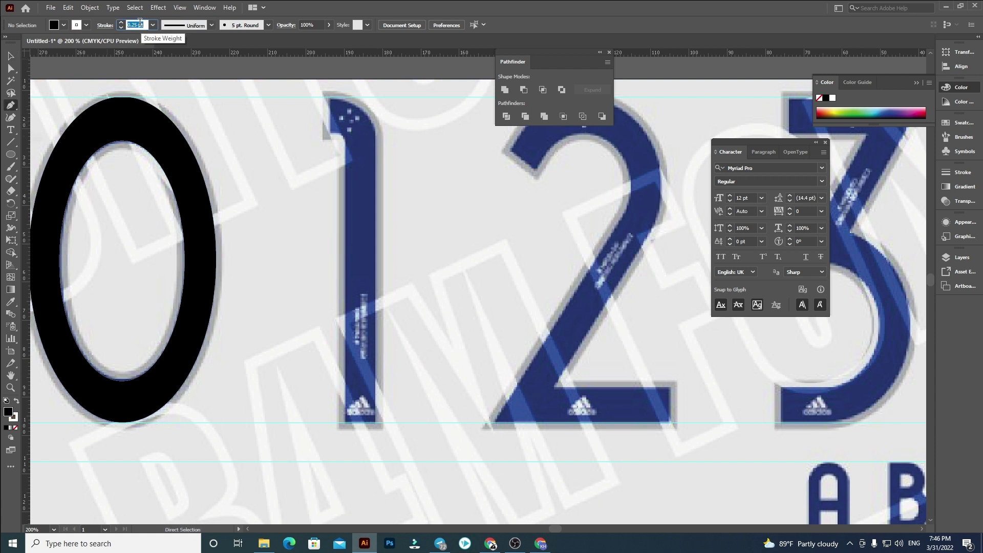
scroll(331, 128, "up", 2)
left_click(312, 159)
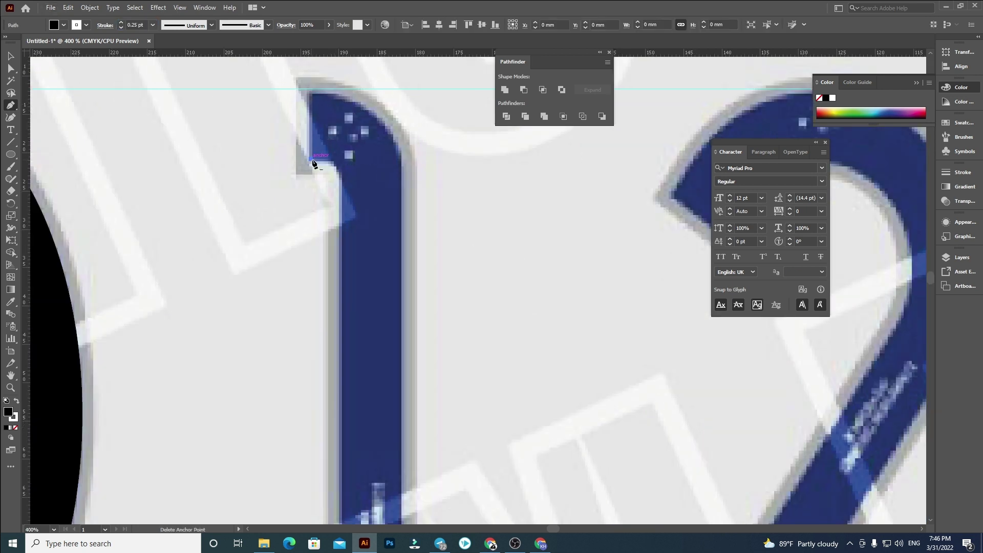
left_click(310, 89)
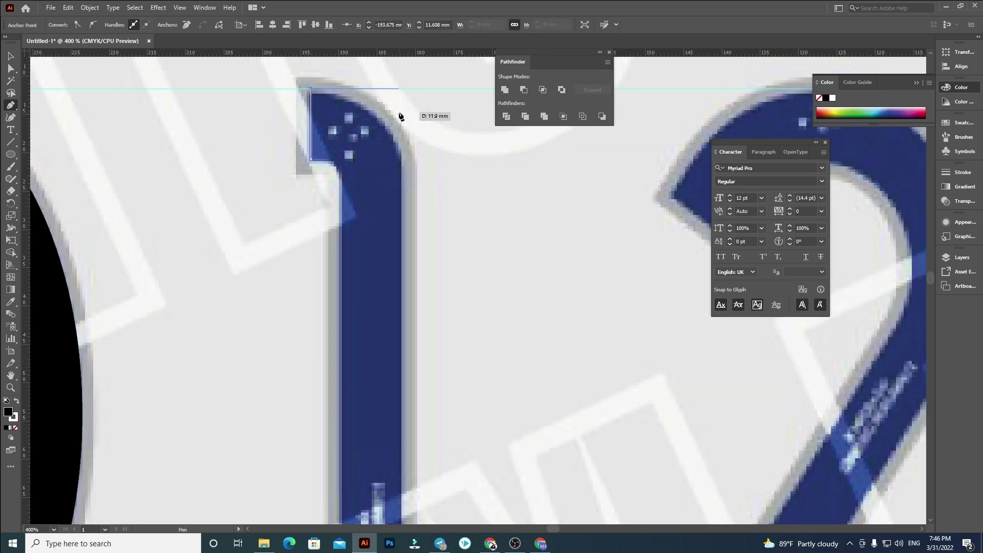
left_click(402, 117, "shift")
Continue the path around the stem and base of the 1, remove its fill, and close the outline at the flag.
scroll(412, 253, "down", 5)
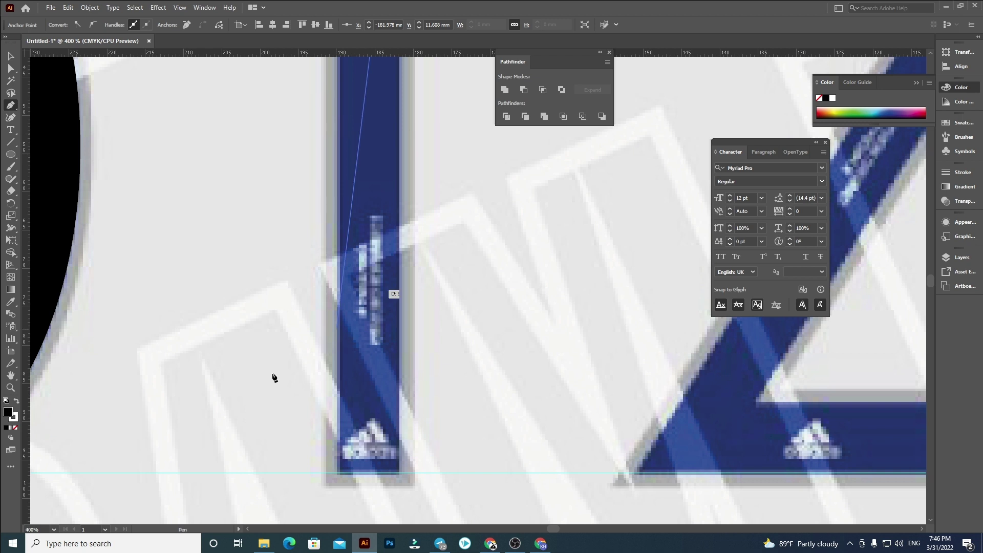
left_click(16, 401)
left_click(398, 473, "shift")
left_click(399, 472)
left_click(337, 471)
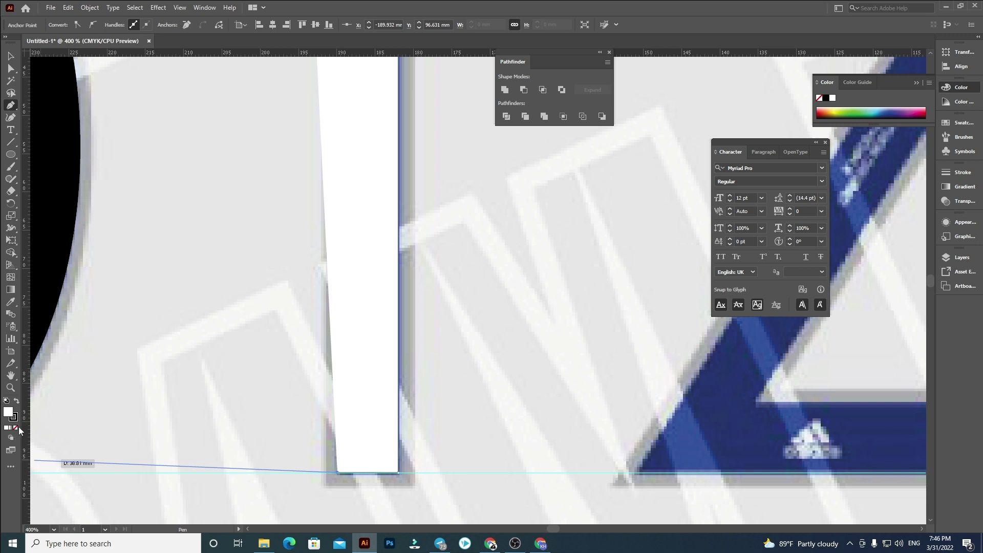
left_click(17, 429)
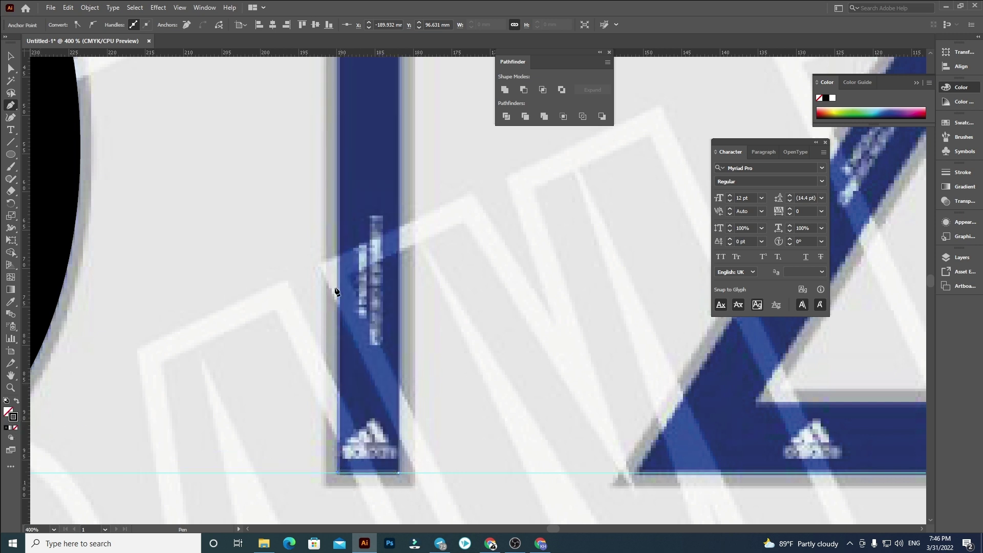
left_click_drag(364, 95, 423, 511)
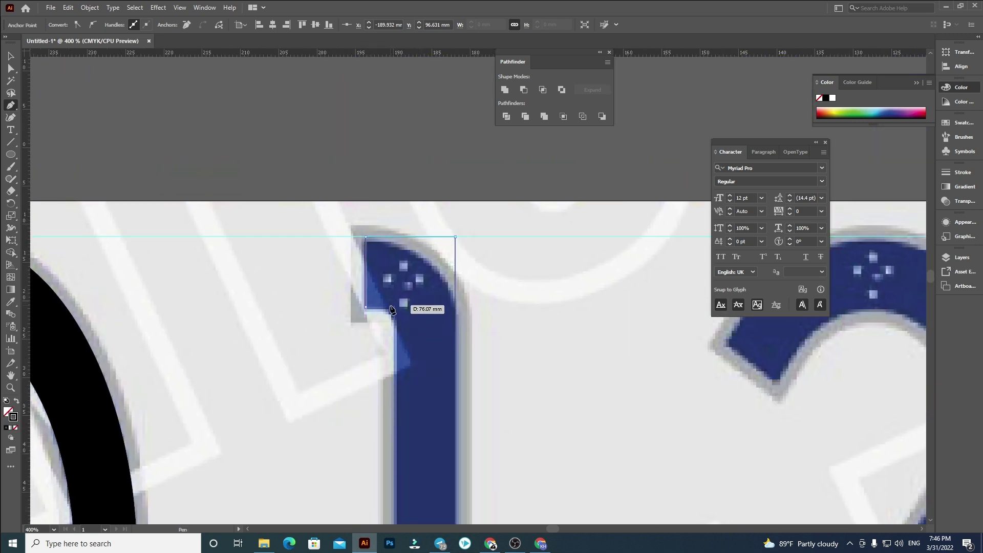
left_click(366, 307)
Round the 1's top right corner to match the artwork and its inner corner below the flag to about 2.55 mm.
left_click_drag(450, 357, 402, 262)
key("a")
left_click(359, 139)
left_click_drag(351, 147, 305, 259)
left_click(298, 209)
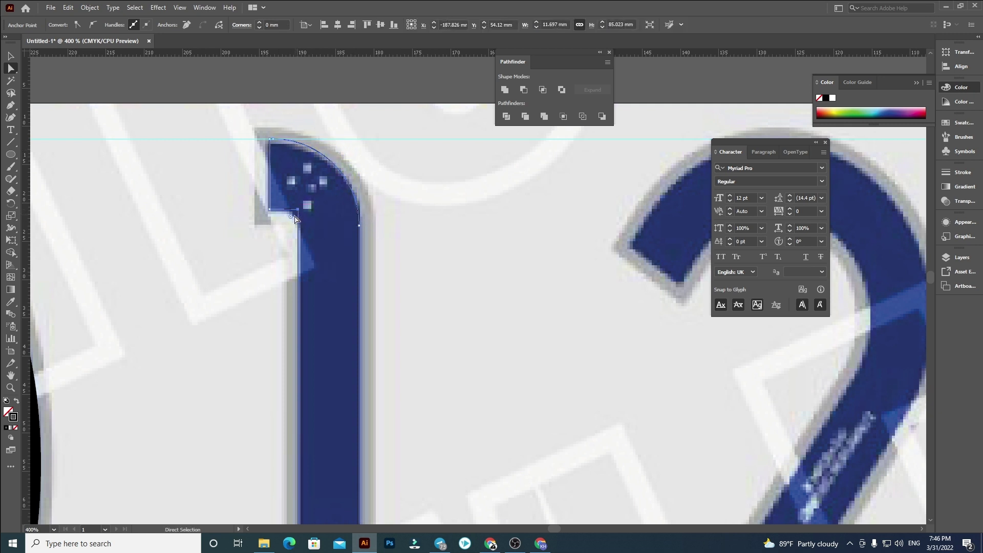
left_click_drag(291, 217, 290, 242)
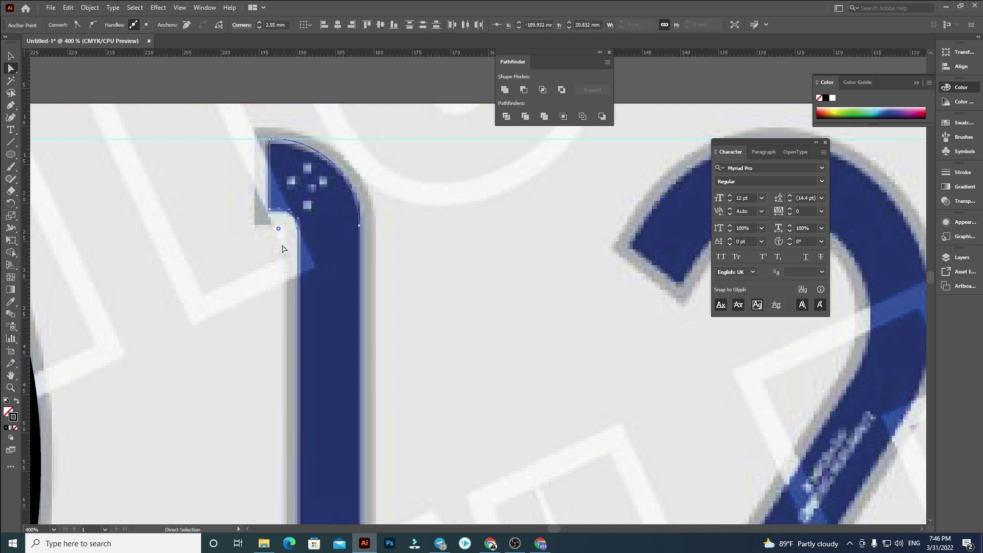
left_click(281, 248)
Start a Pen path with a red 0.5 pt stroke on the 2, placing points at the hook's end and top.
scroll(277, 184, "down", 2)
left_click_drag(541, 355, 340, 319)
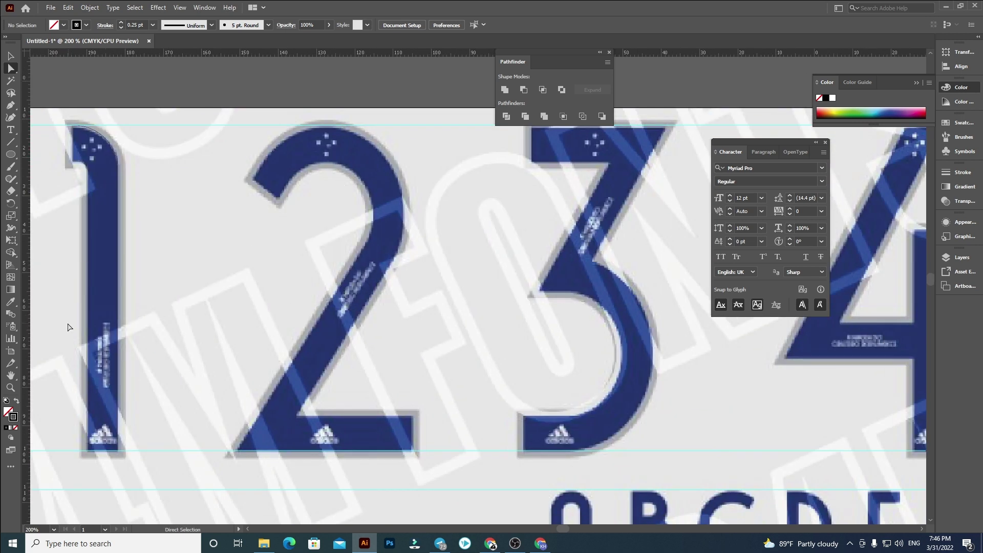
left_click(11, 106)
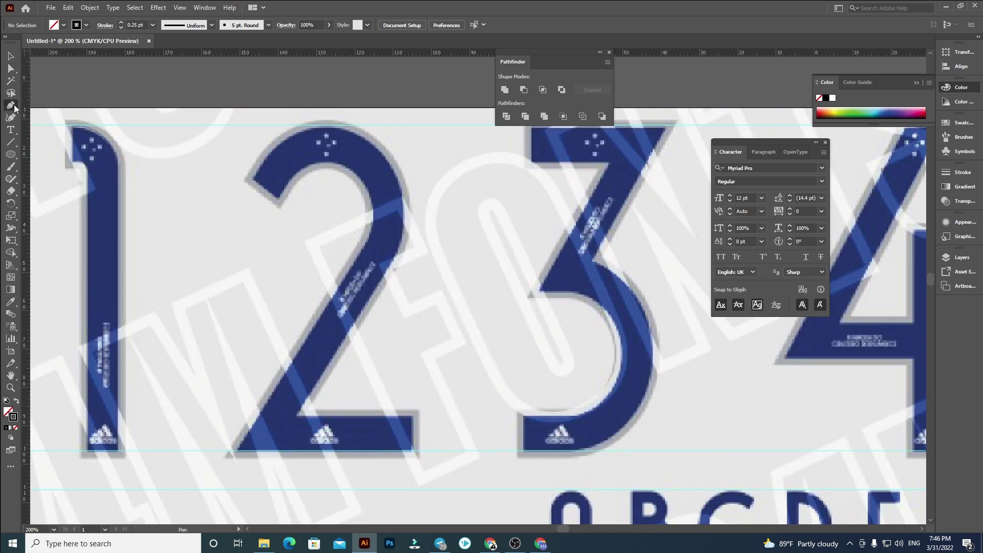
left_click(86, 24)
scroll(268, 151, "up", 2)
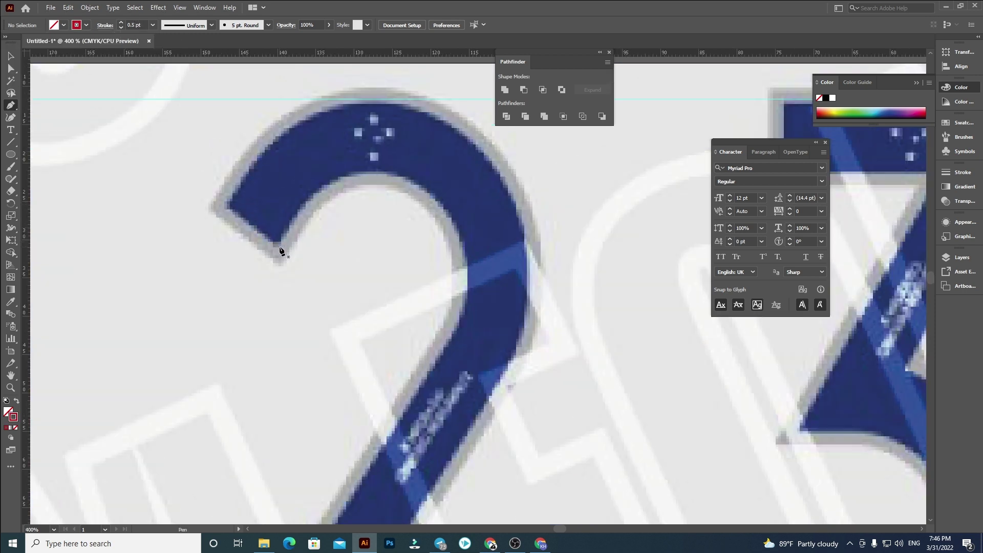
left_click(278, 245)
left_click(225, 205)
left_click(381, 98)
left_click(526, 253)
left_click_drag(527, 328, 423, 71)
left_click_drag(393, 269, 412, 170)
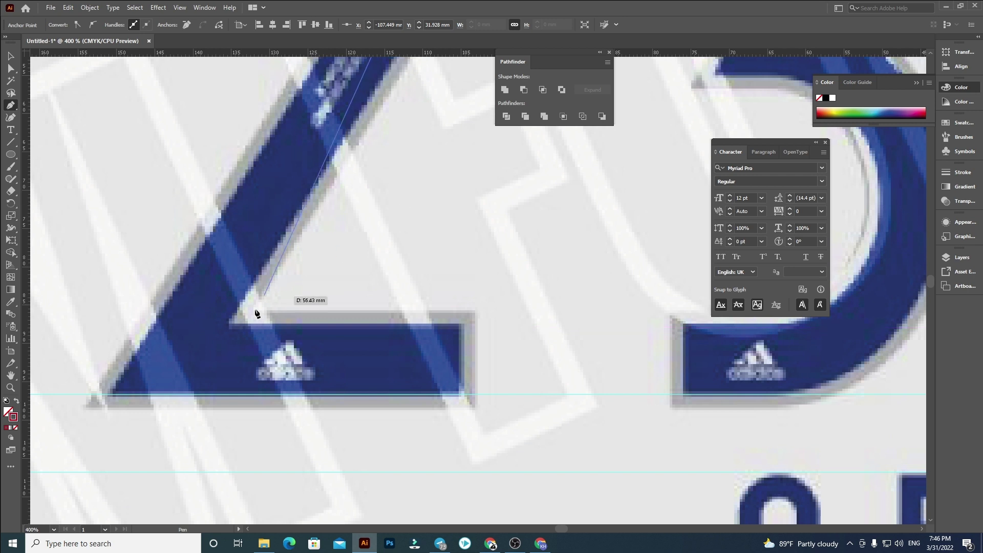
scroll(359, 183, "up", 5)
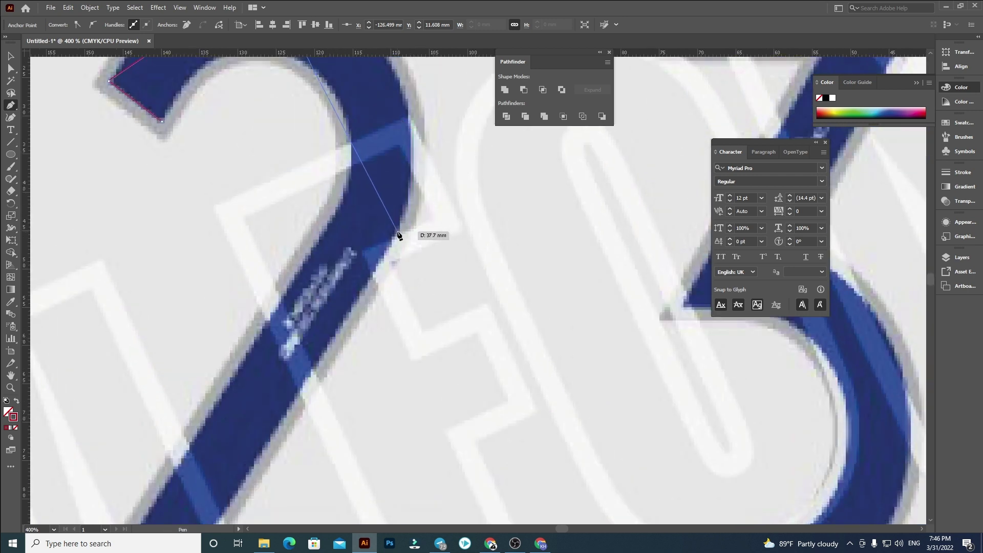
scroll(404, 187, "up", 4)
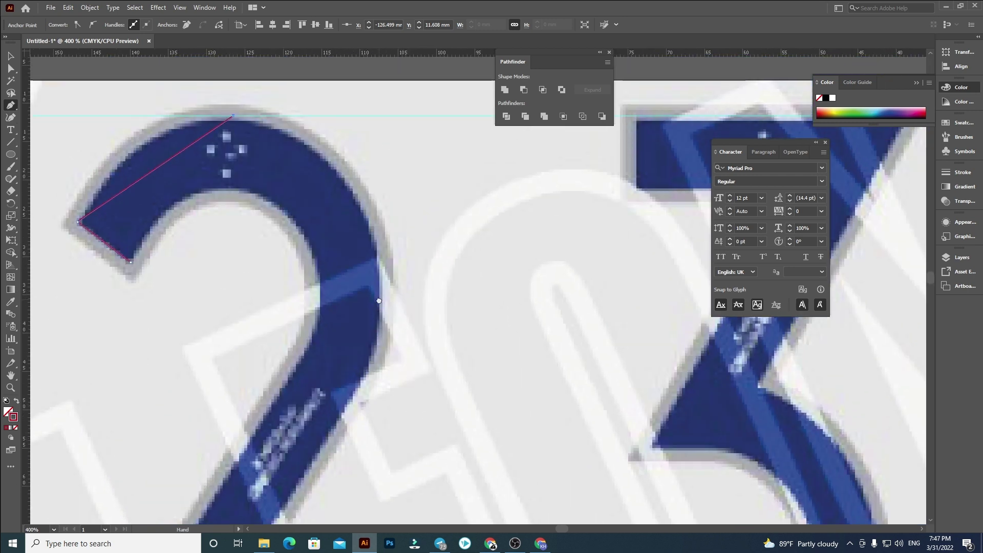
Continue the 2's path with straight segments down the right side of the diagonal and around the foot to the bottom left corner.
left_click(363, 377)
scroll(380, 160, "down", 3)
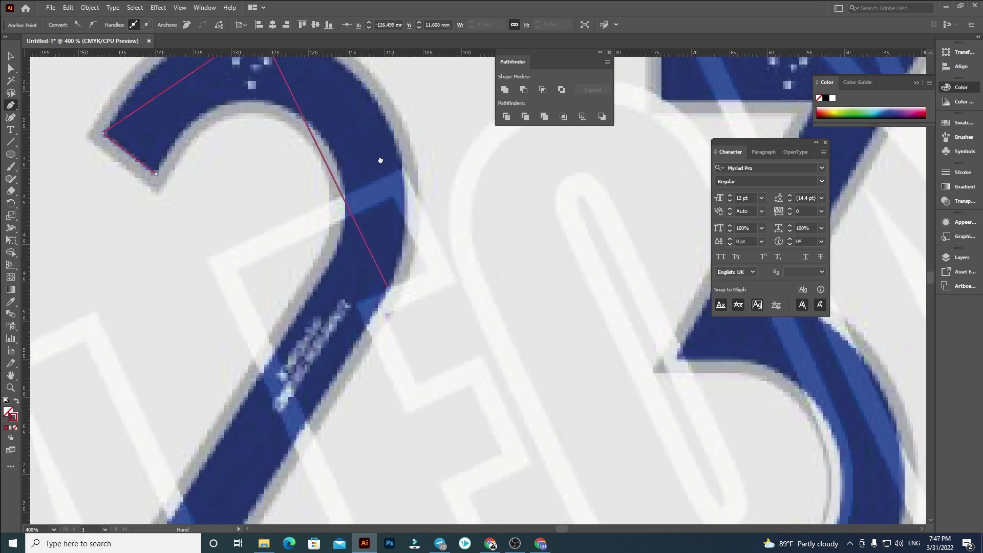
scroll(381, 161, "down", 10)
scroll(380, 160, "left", 2)
left_click(247, 318)
left_click(480, 318)
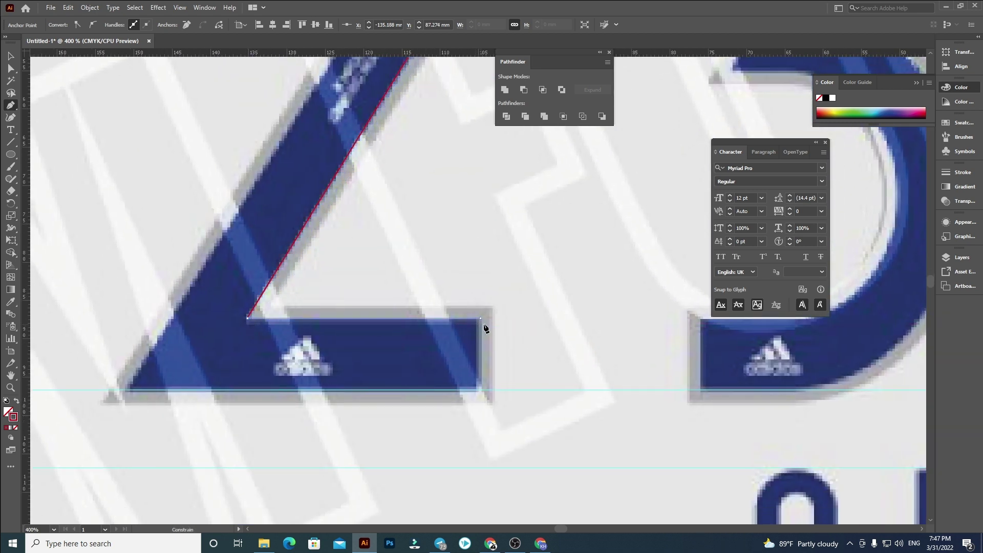
left_click(481, 390)
left_click(125, 390)
Trace the left side of the 2's diagonal and the inside of its hook, closing the path at the starting point.
scroll(322, 377, "up", 8)
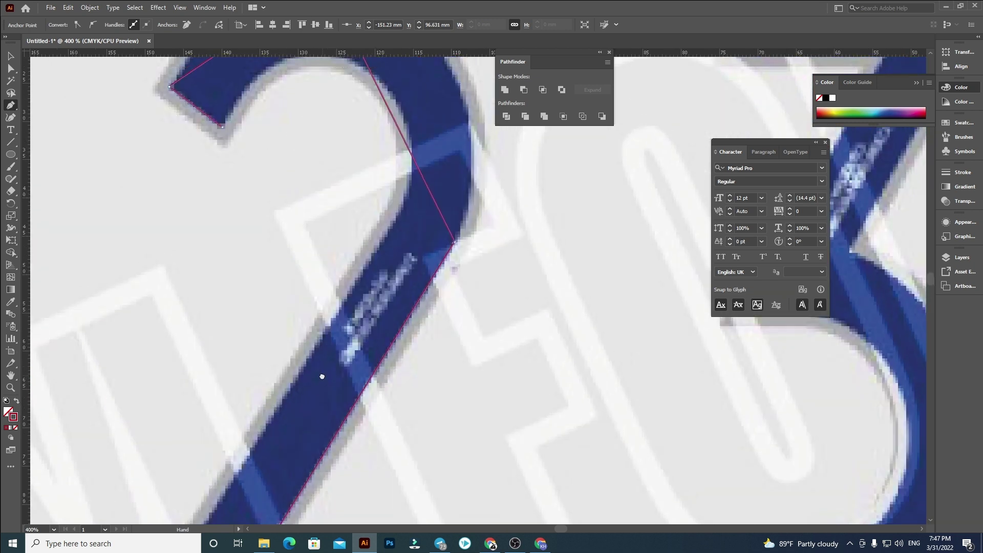
left_click(404, 207)
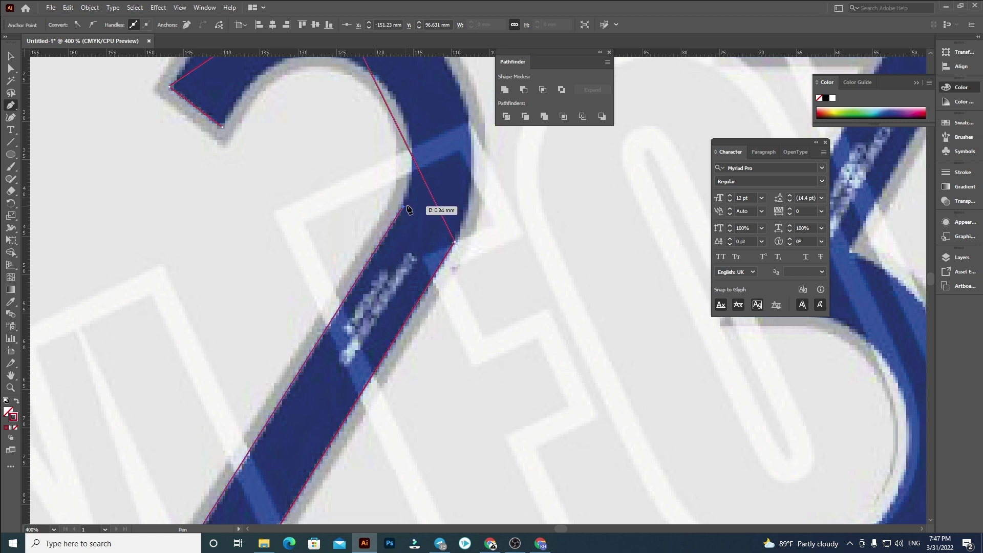
scroll(345, 165, "up", 4)
left_click(346, 161)
left_click(239, 232)
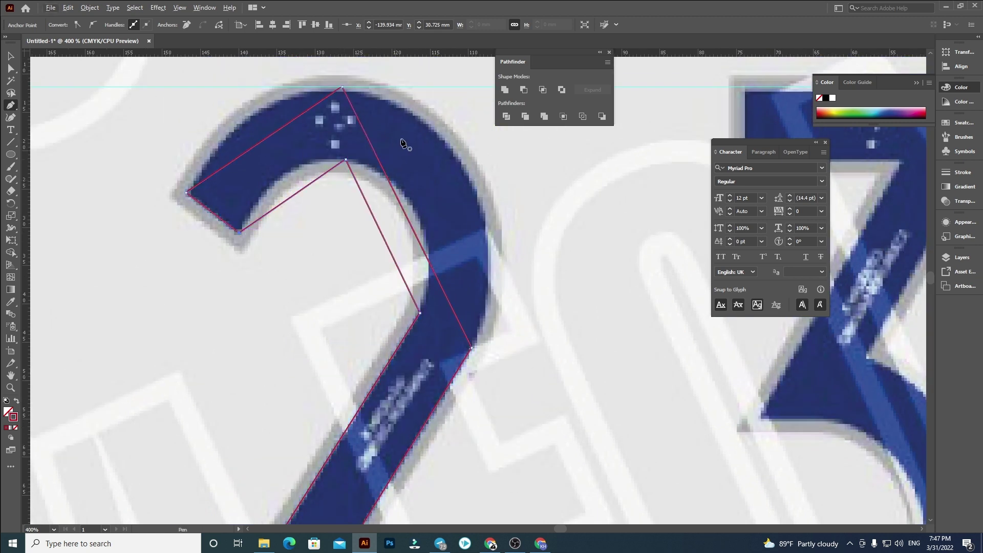
Convert the 2's outer top anchor to smooth and extend its handles horizontally to follow the outer curve.
scroll(358, 146, "up", 3)
key("a")
left_click(336, 159)
left_click_drag(335, 159, 335, 159)
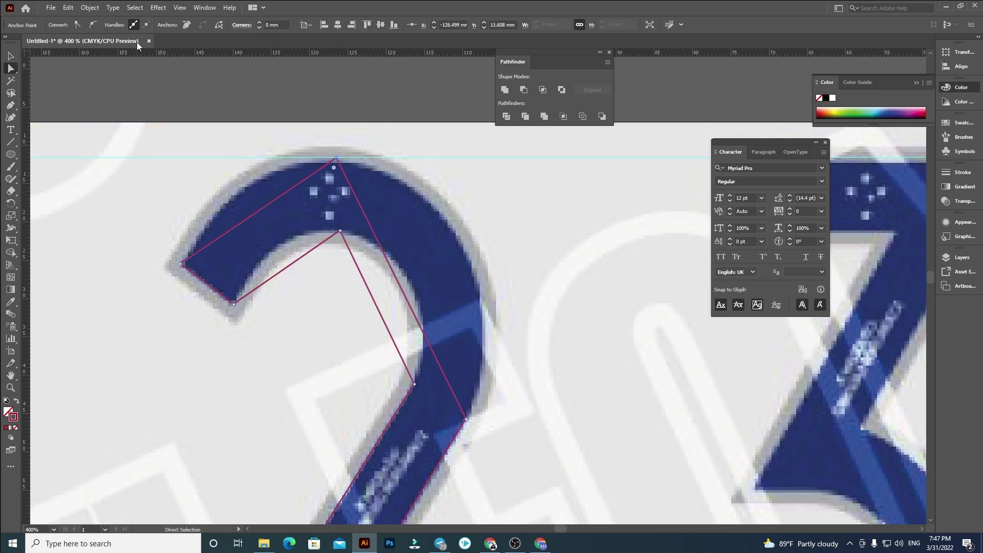
left_click(94, 25)
left_click_drag(408, 177, 476, 159)
left_click_drag(289, 159, 226, 165)
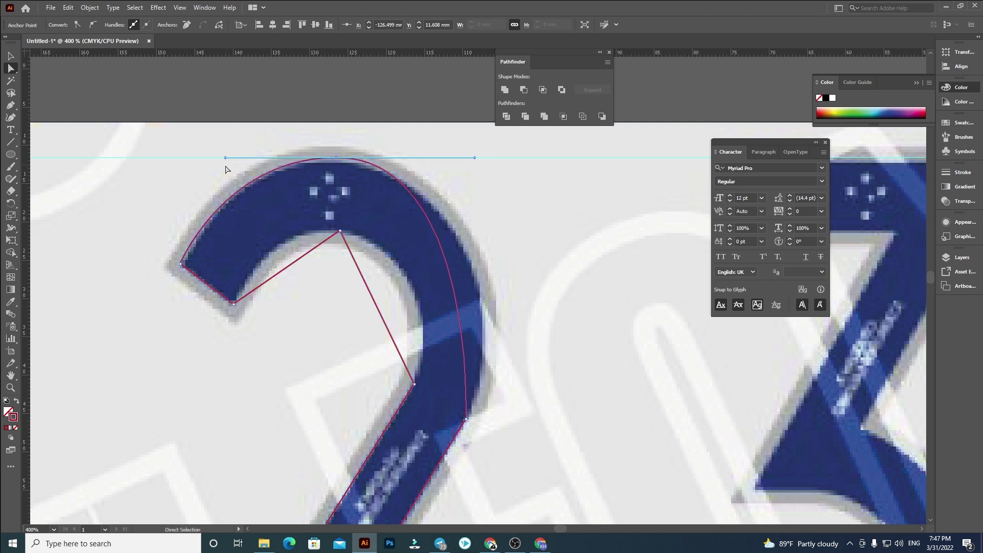
Convert the anchor at the right end of the 2's outer curve to smooth and align its handles with the artwork.
left_click(466, 418)
left_click(93, 24)
left_click_drag(510, 415, 477, 326)
left_click_drag(407, 417, 386, 404)
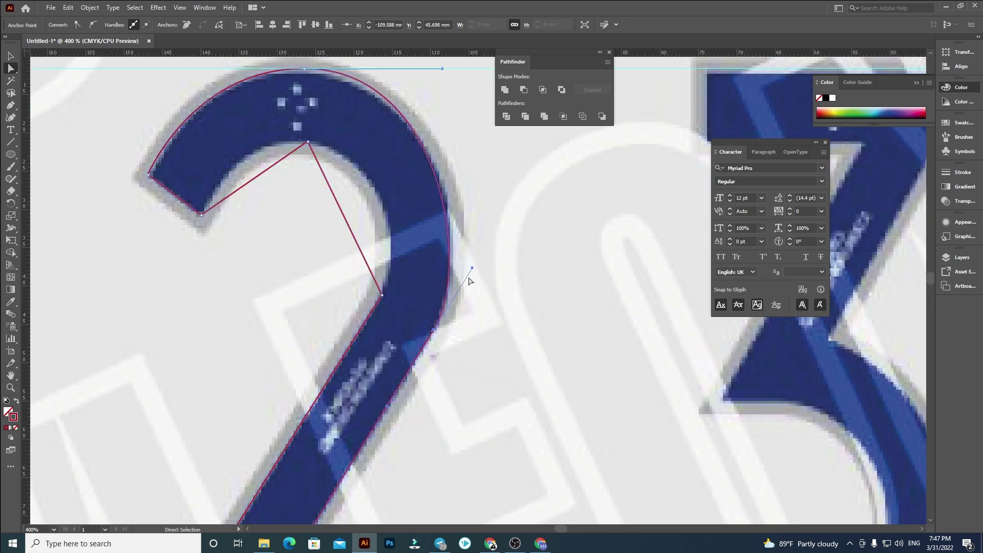
left_click_drag(472, 269, 481, 258)
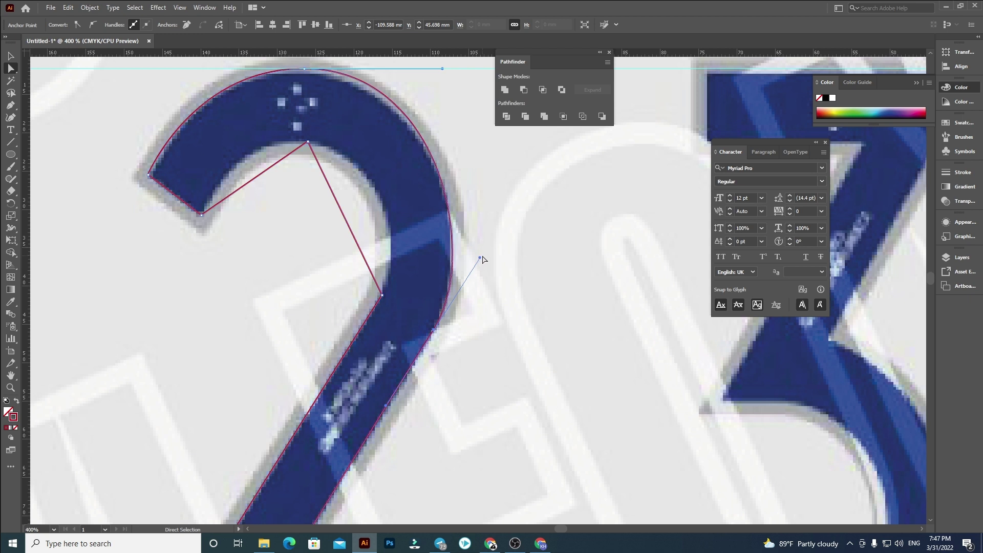
Convert the 2's inner top anchor to smooth, then adjust its handles and position to follow the inner curve.
left_click(382, 296)
left_click(307, 142)
left_click(92, 25)
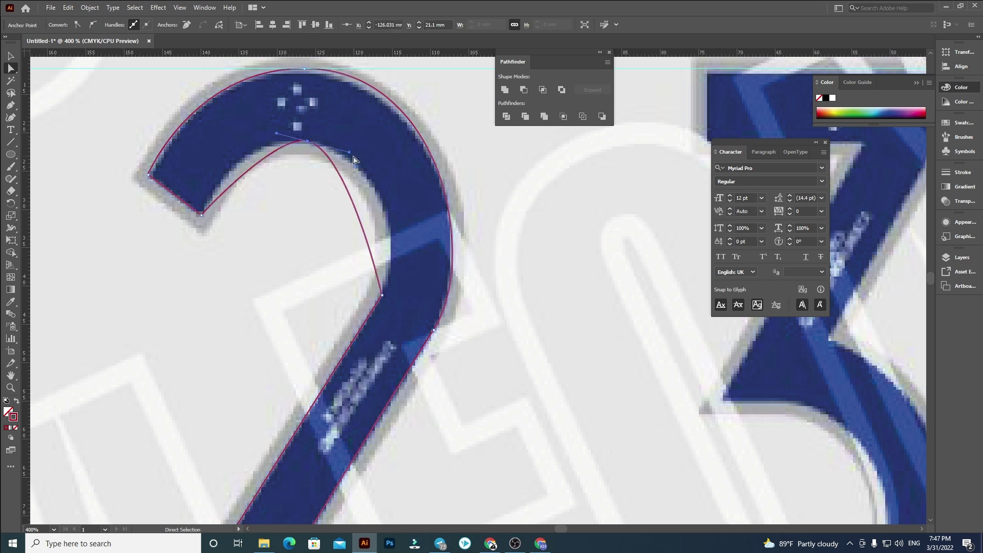
left_click_drag(349, 152, 416, 168)
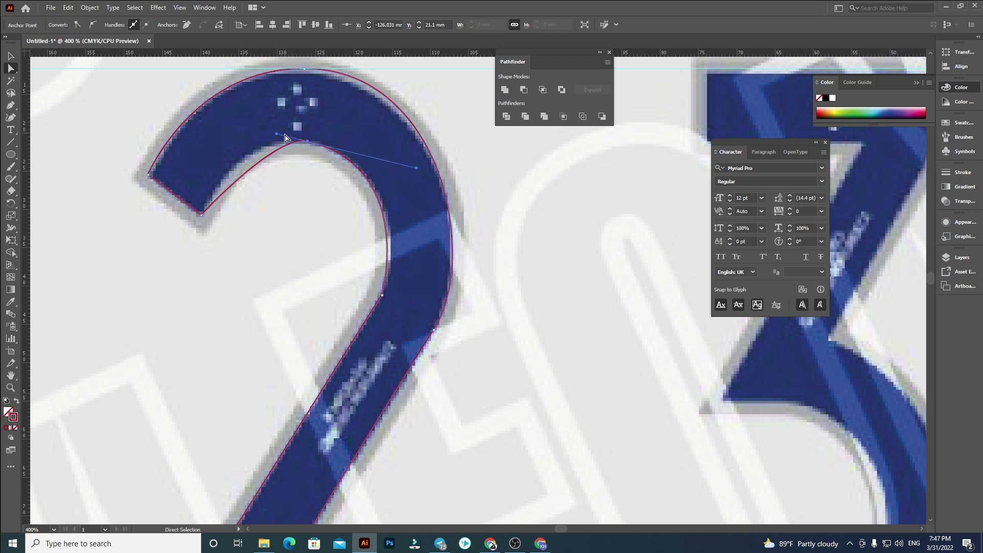
left_click_drag(307, 142, 229, 143)
left_click_drag(301, 141, 299, 144)
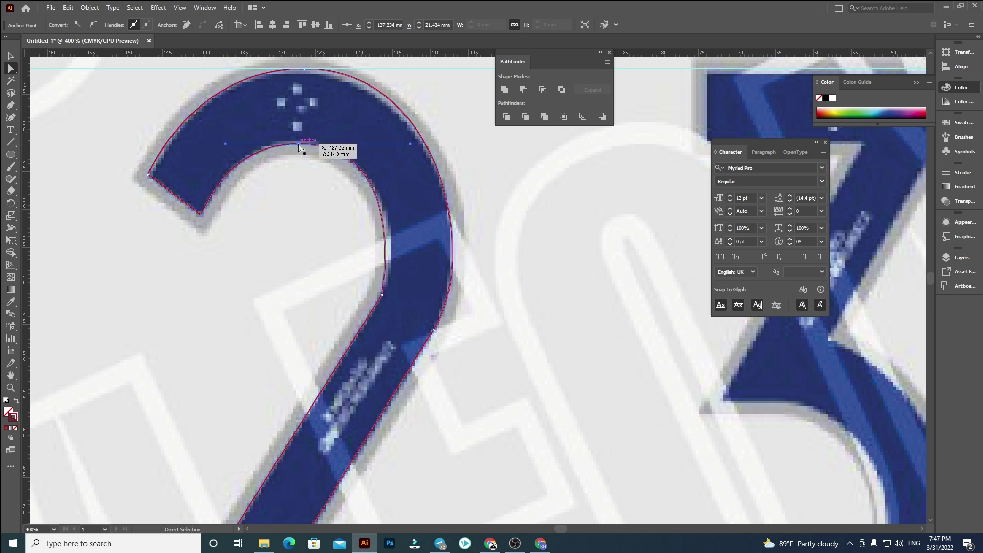
Convert the anchor where the 2's inner curve meets the diagonal to smooth, align its handles with the diagonal and slide it down slightly.
left_click(381, 296)
left_click(92, 25)
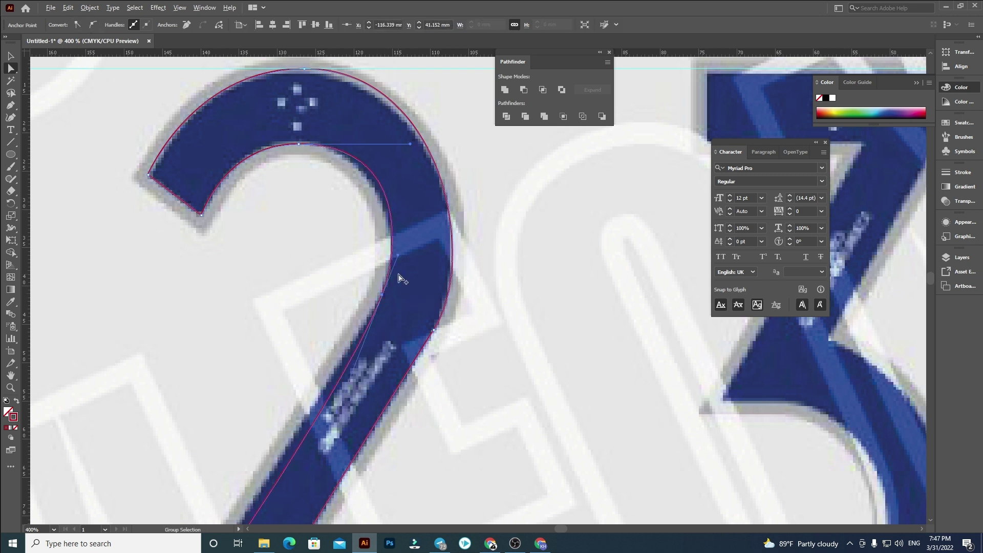
scroll(402, 279, "up", 1)
left_click_drag(307, 483, 283, 456)
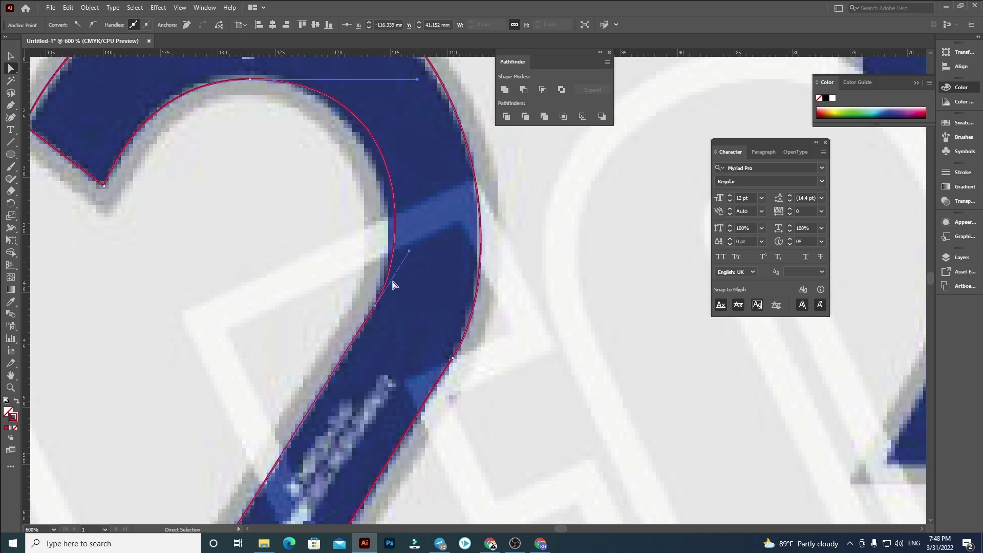
left_click_drag(375, 308, 365, 324)
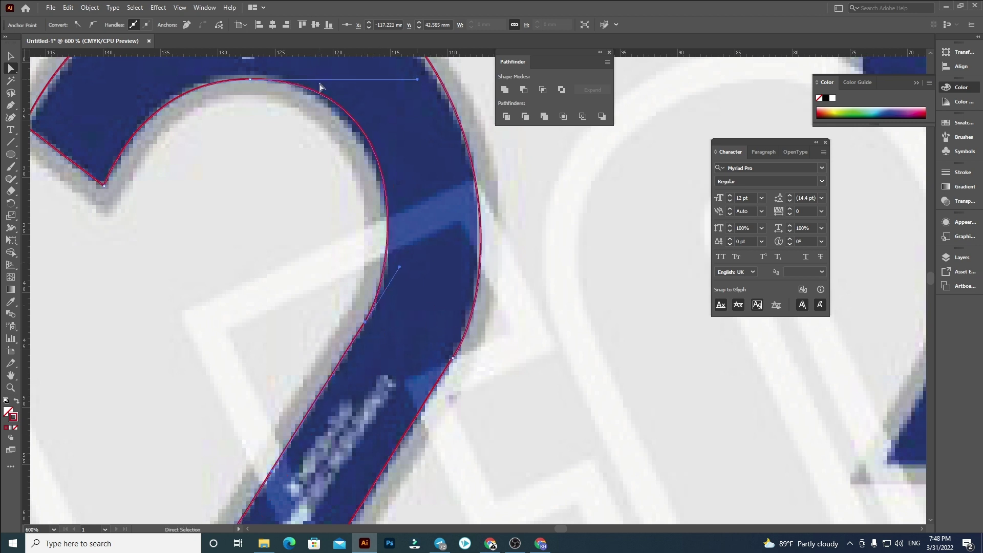
Shorten the 2's inner top handle and slightly extend the handle at the diagonal junction so the inner curve follows the artwork.
scroll(358, 188, "up", 3)
left_click_drag(428, 168, 408, 169)
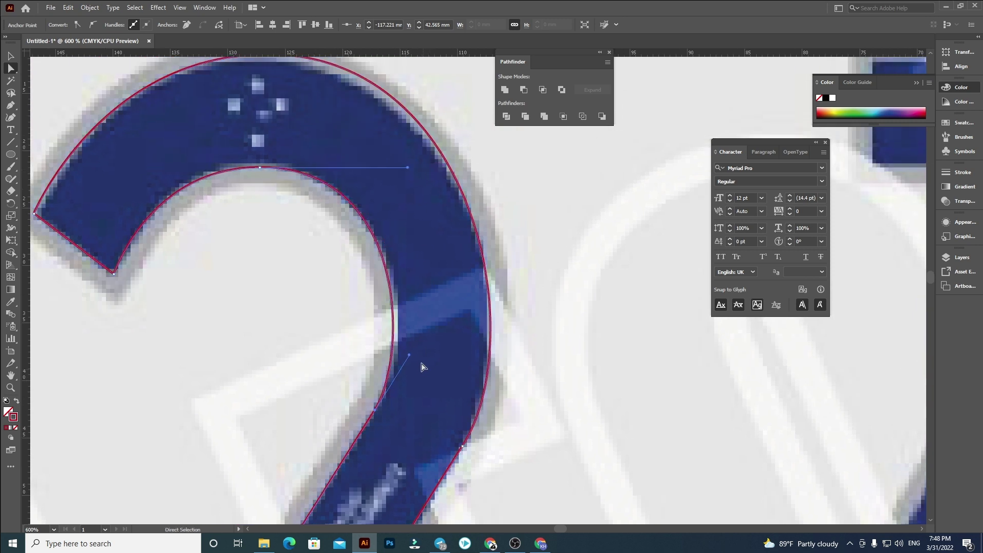
left_click_drag(411, 355, 413, 351)
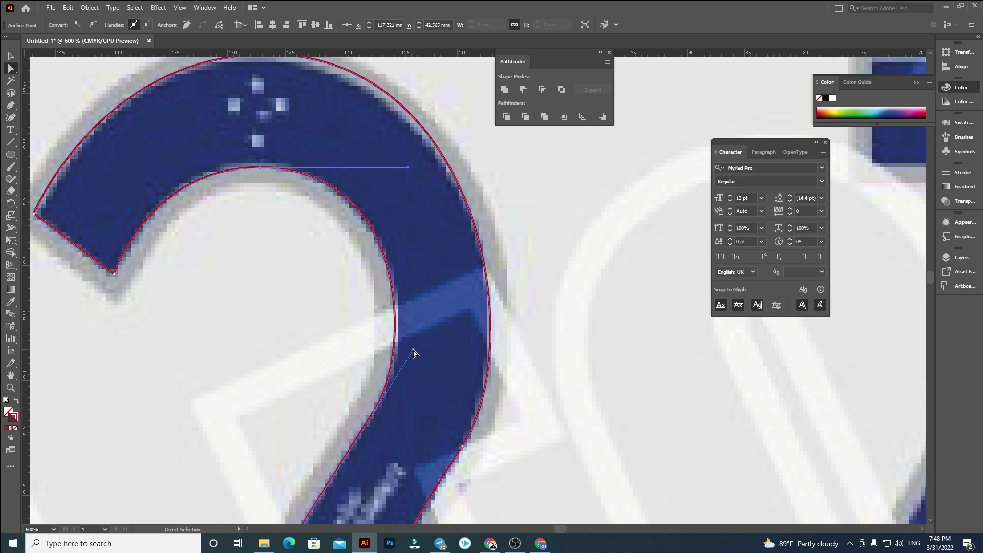
left_click(294, 280)
scroll(353, 265, "down", 1)
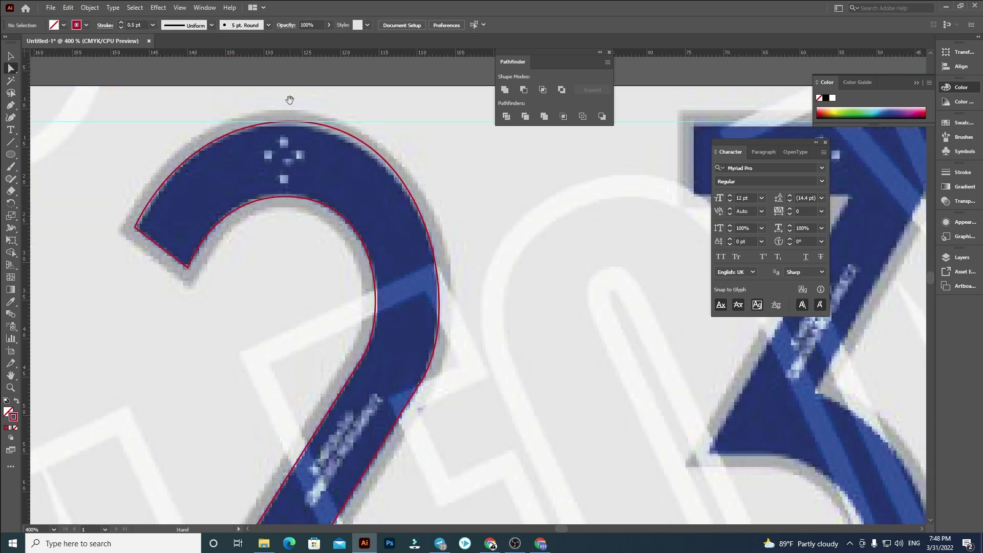
Lengthen the 2's outer top handle slightly and nudge the anchor at the outer curve's lower end to match the artwork.
left_click_drag(290, 101, 292, 119)
scroll(320, 145, "up", 1)
left_click(321, 147)
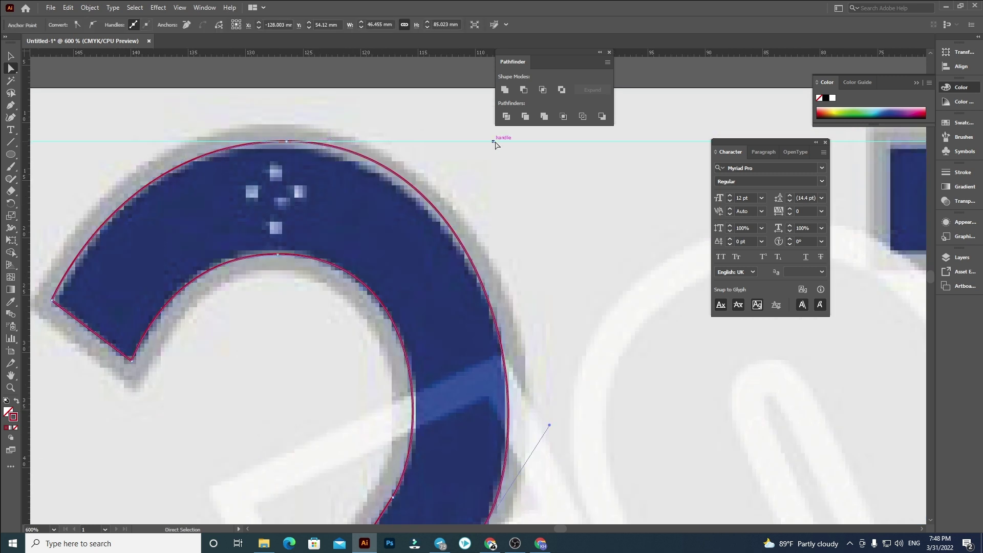
mouse_move(492, 142)
left_mouse_down()
mouse_move(476, 144)
mouse_move(495, 141)
left_mouse_up()
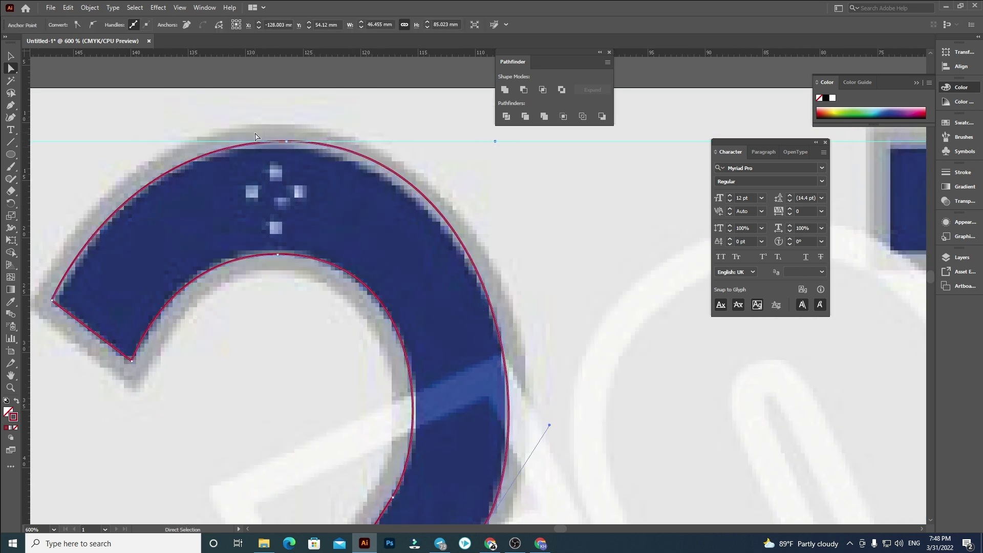
left_click(287, 144)
left_click_drag(500, 435, 457, 322)
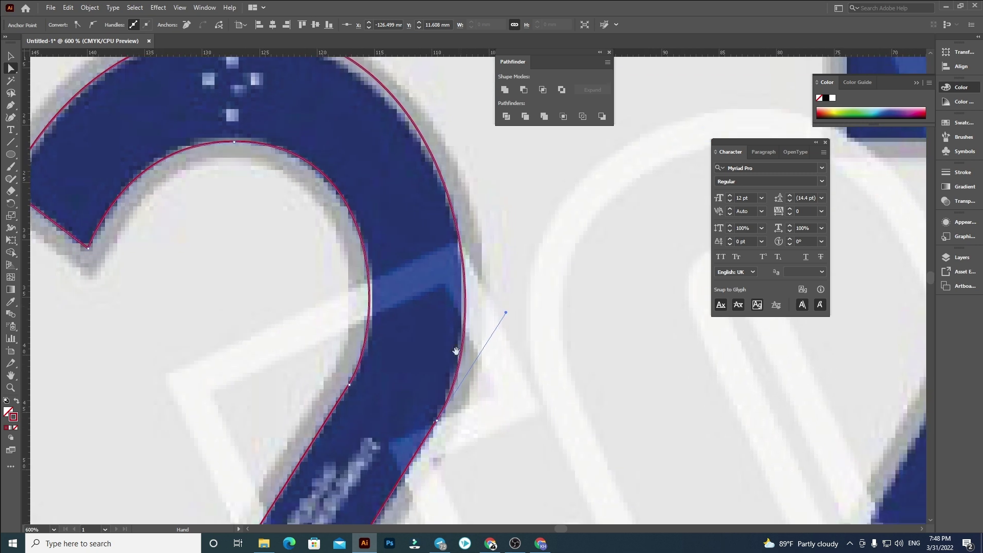
left_click_drag(437, 422, 439, 424)
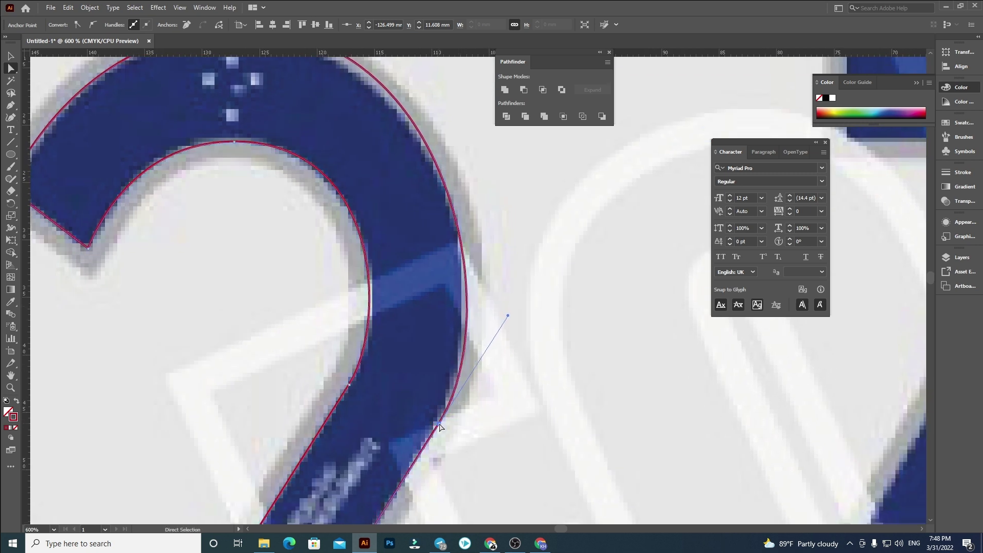
left_click(530, 293)
scroll(543, 265, "down", 2)
scroll(428, 279, "up", 1)
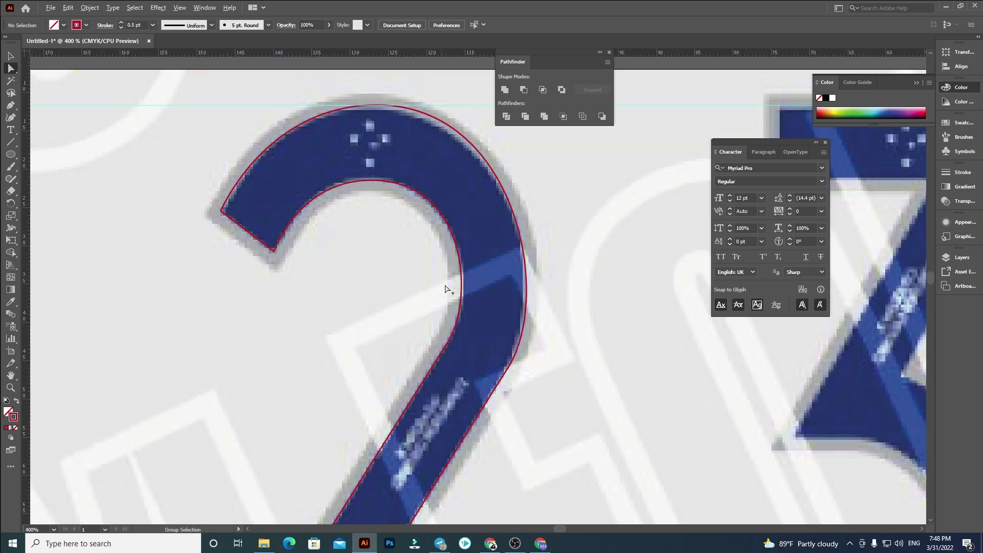
left_click(459, 316)
left_click_drag(448, 342, 444, 352)
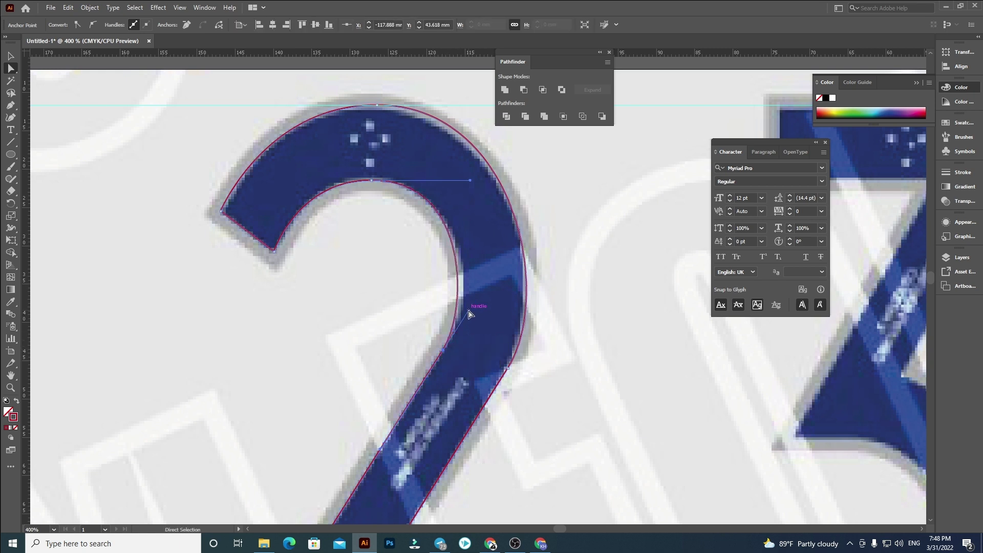
key("ctrl+z")
Slide the anchor at the lower end of the 2's outer curve down the diagonal and lengthen its upper handle to fit the curve.
left_click(523, 336)
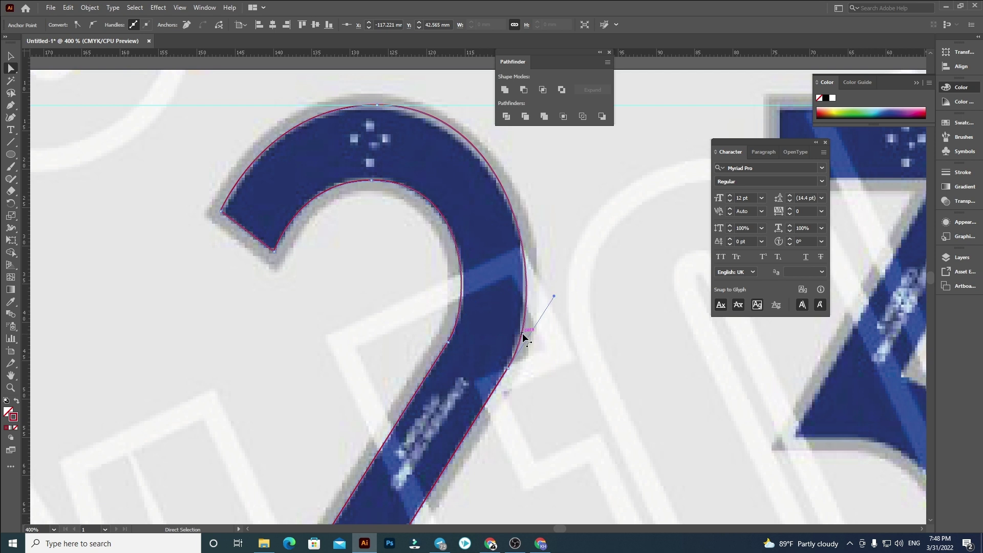
left_click(507, 369)
left_click_drag(507, 373, 504, 377)
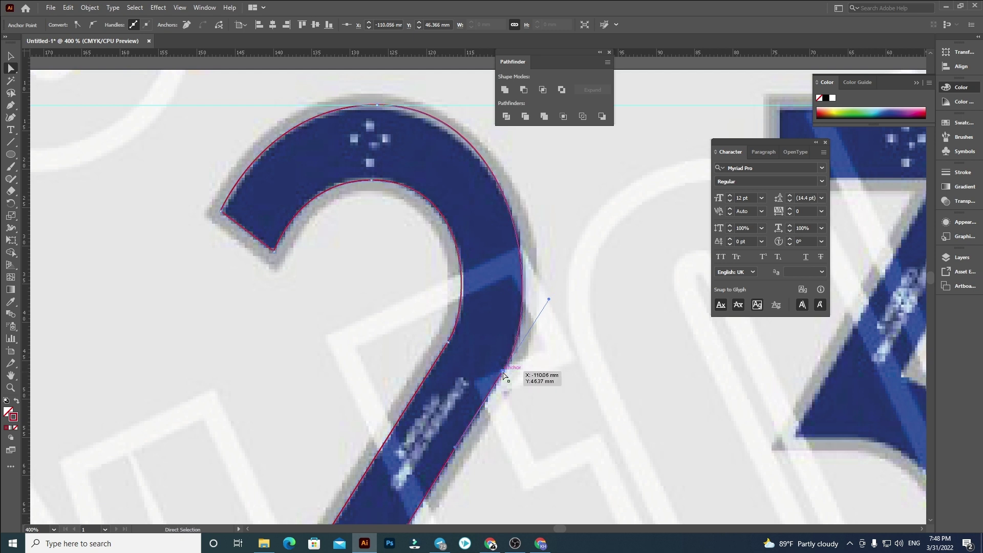
left_click_drag(549, 299, 553, 289)
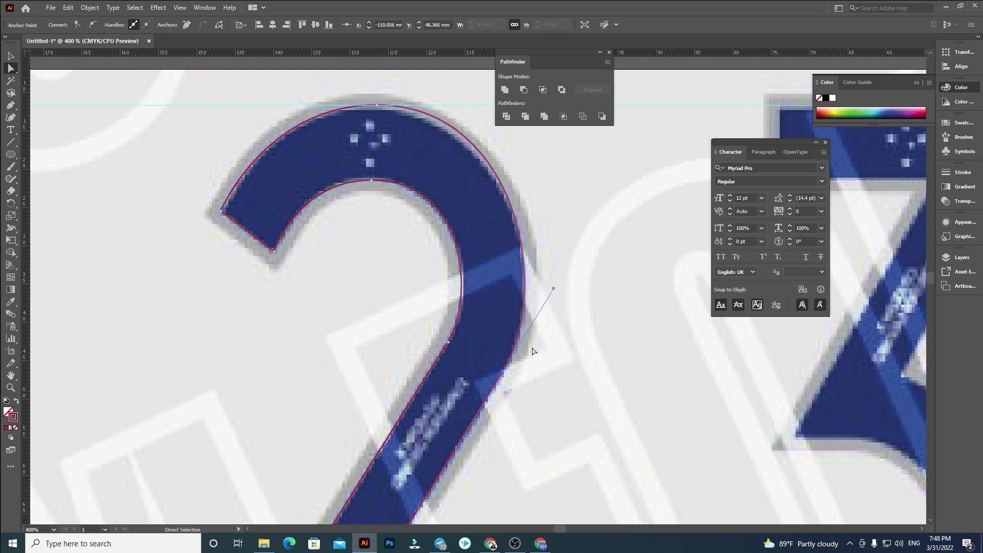
scroll(485, 402, "up", 1)
mouse_move(490, 398)
left_mouse_down()
mouse_move(507, 205)
mouse_move(498, 272)
left_mouse_up()
scroll(397, 265, "down", 3)
left_click(496, 180)
Reposition the 2's outer top anchor slightly toward the hook's tip and lengthen its horizontal handle over the outer curve.
scroll(396, 195, "up", 3)
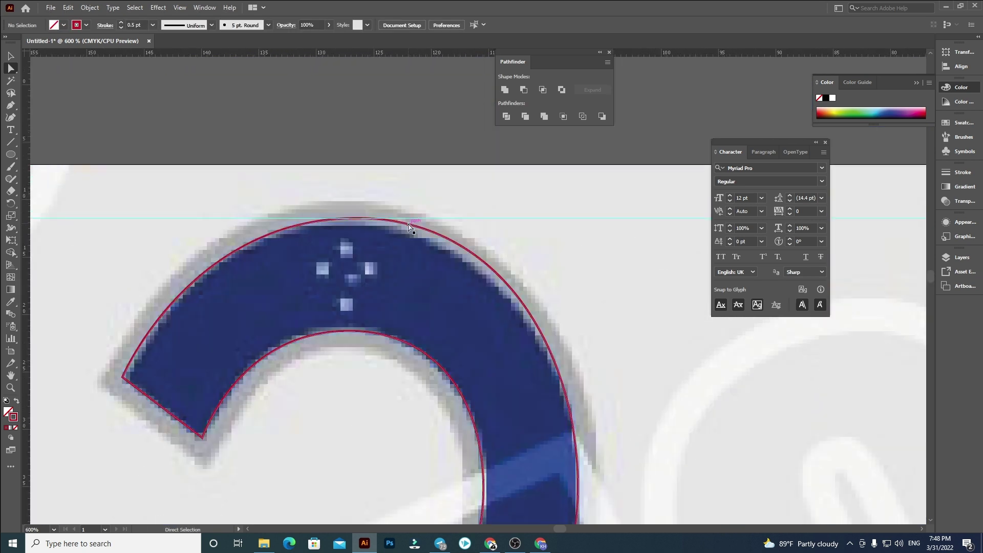
left_click(409, 223)
left_click_drag(354, 218, 351, 221)
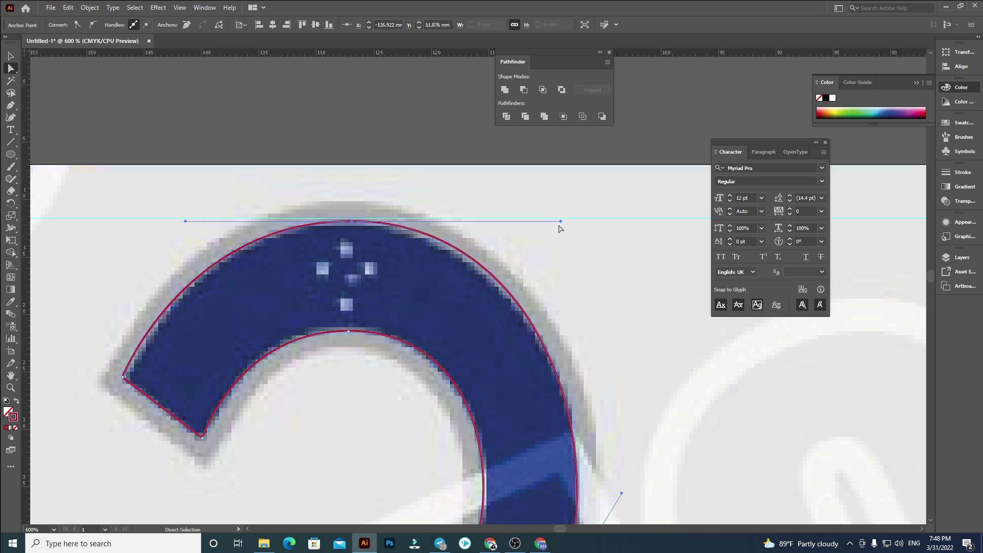
left_click_drag(561, 220, 567, 221)
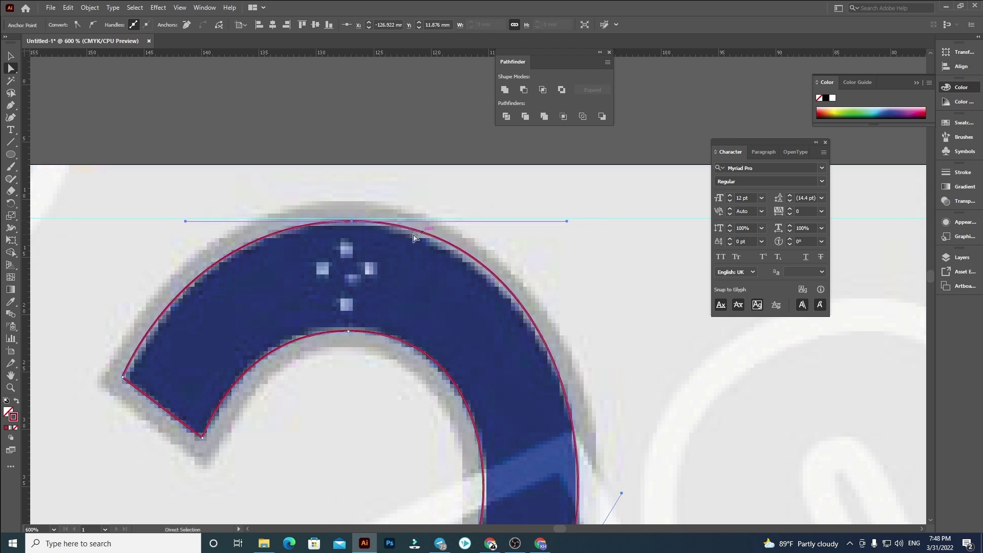
left_click_drag(355, 222, 346, 221)
scroll(358, 219, "down", 2)
left_click(518, 294)
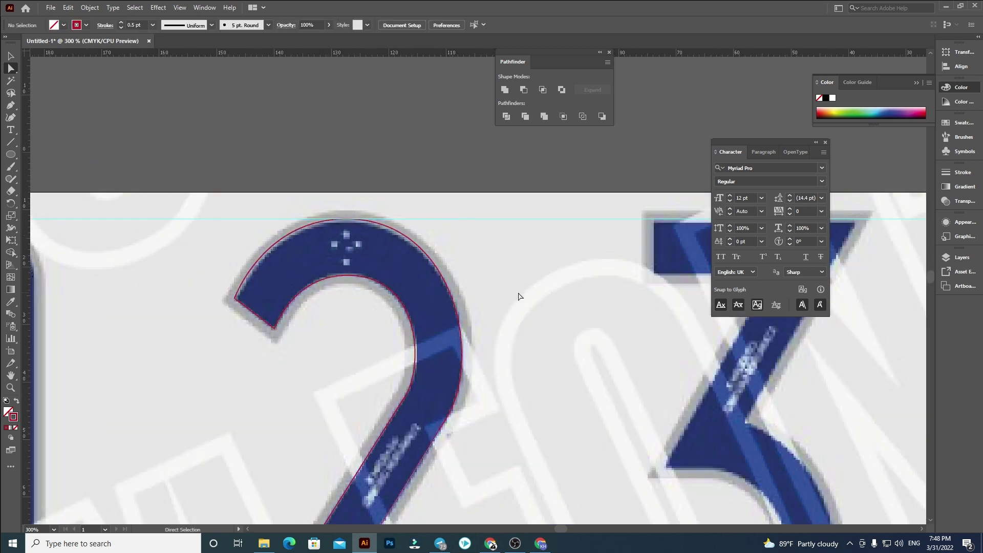
Shorten the 2's inner top handle again to tighten the inner curve against the artwork.
scroll(376, 283, "up", 1)
left_click(377, 284)
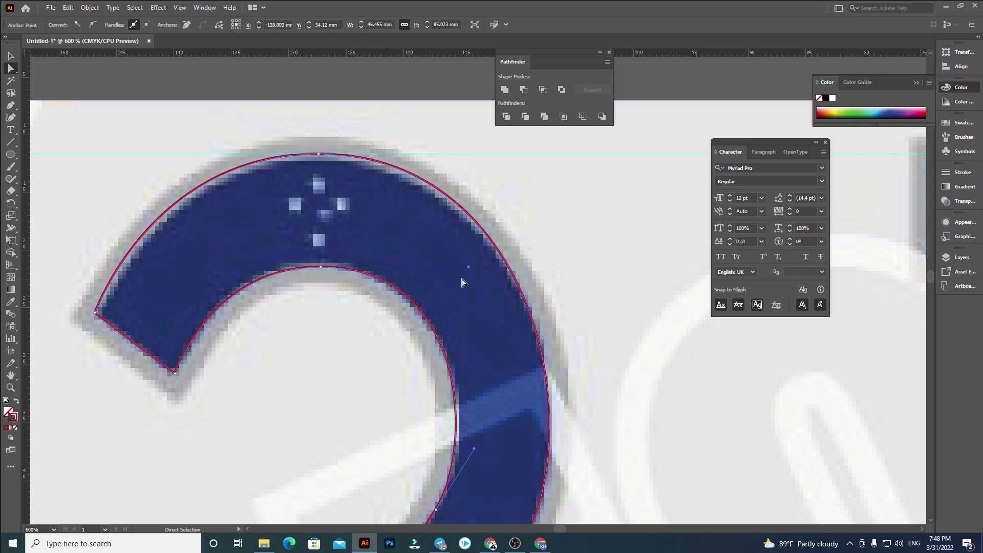
left_click_drag(469, 267, 454, 267)
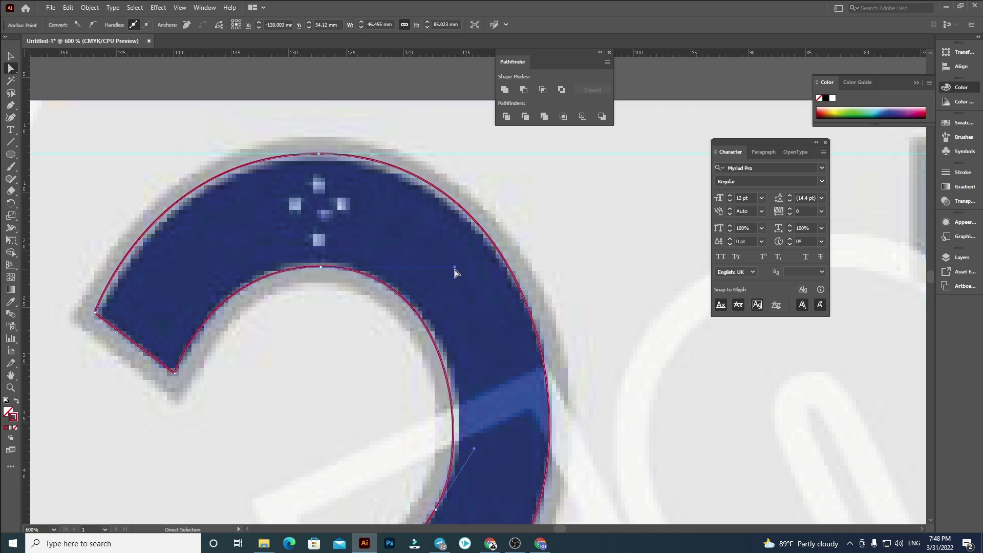
scroll(403, 290, "down", 2)
left_click(351, 332)
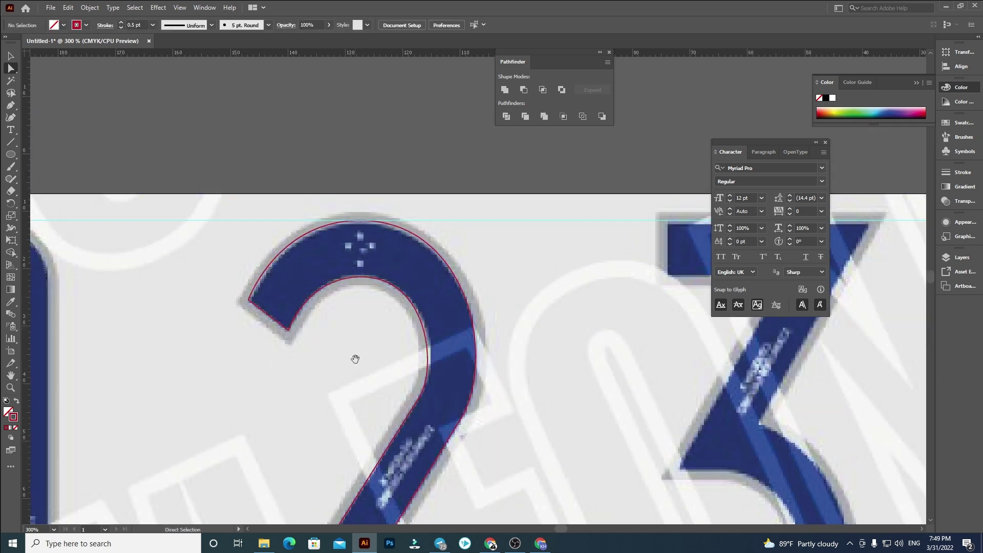
Start tracing the 3 with the Pen tool from its lower end, down to the baseline guide and across to the bowl's outer edge.
left_click_drag(358, 360, 349, 245)
scroll(328, 244, "down", 2)
left_click_drag(504, 349, 281, 304)
left_click(10, 105)
scroll(256, 353, "up", 2)
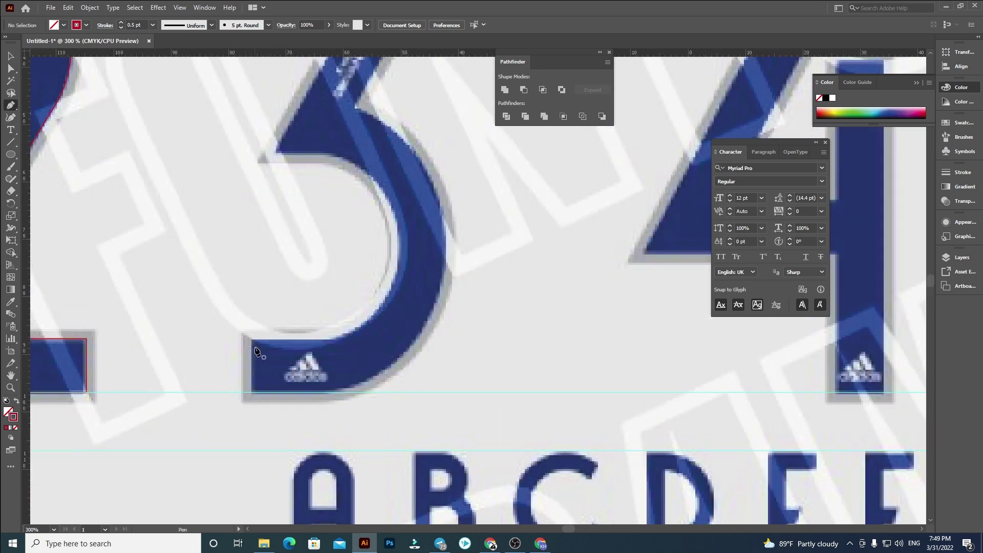
left_click(251, 338)
left_click(251, 393)
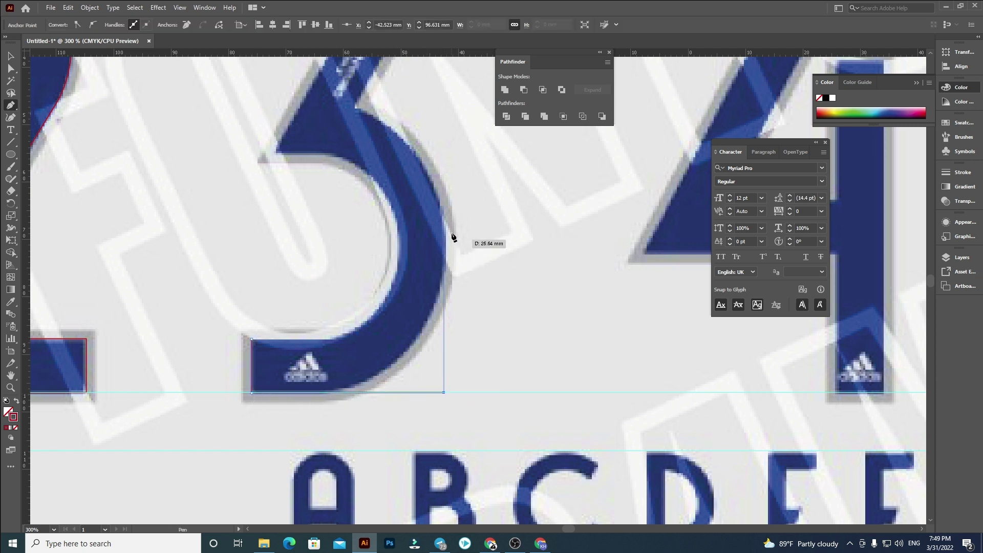
left_click(444, 393)
left_click(445, 393)
Trace the 3's outer bowl as straight right-angled segments to the notch, continuing up the diagonal to the upper guide.
scroll(443, 180, "up", 5)
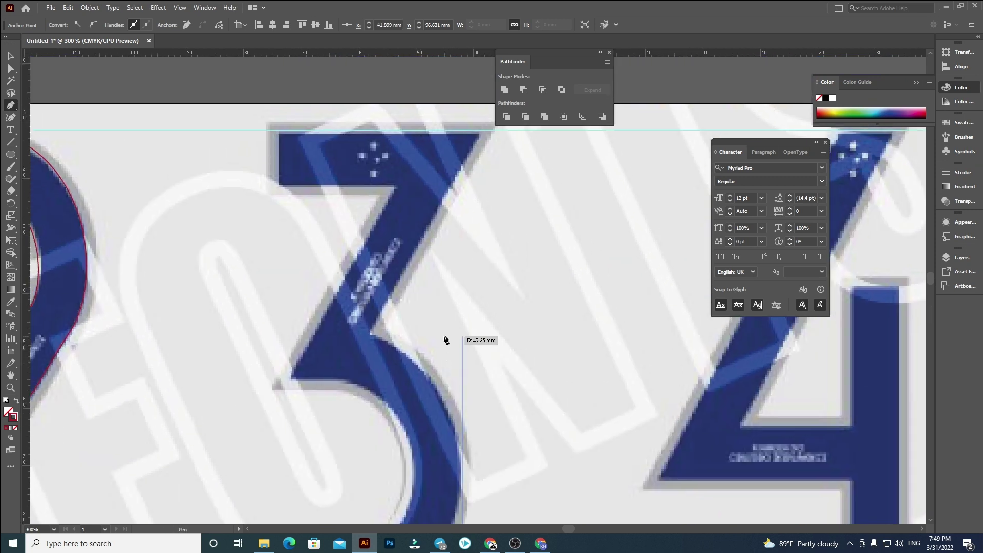
left_click(448, 336)
left_click(370, 335)
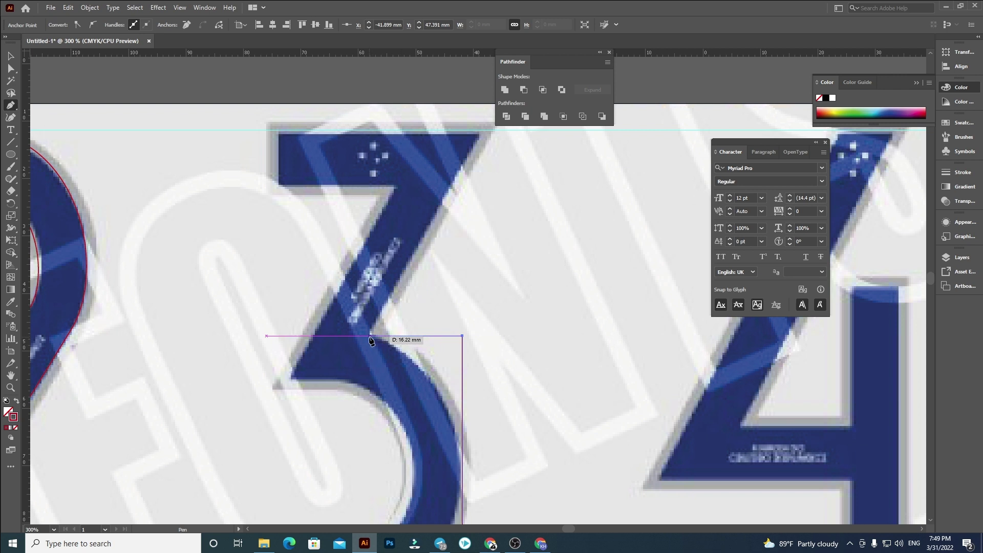
left_click(482, 130)
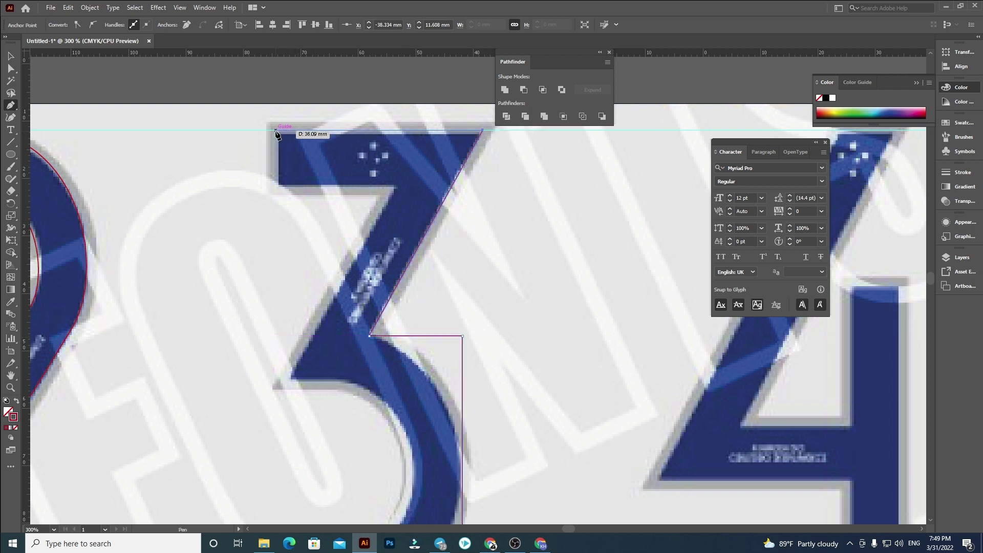
Trace the 3's top bar and the inner side of its diagonal down to the pointed tip.
left_click(278, 184)
left_click(398, 185)
left_click(291, 381)
Trace the 3's inner bowl with straight horizontal and vertical segments, closing the path at the starting point.
left_click_drag(291, 382, 364, 157)
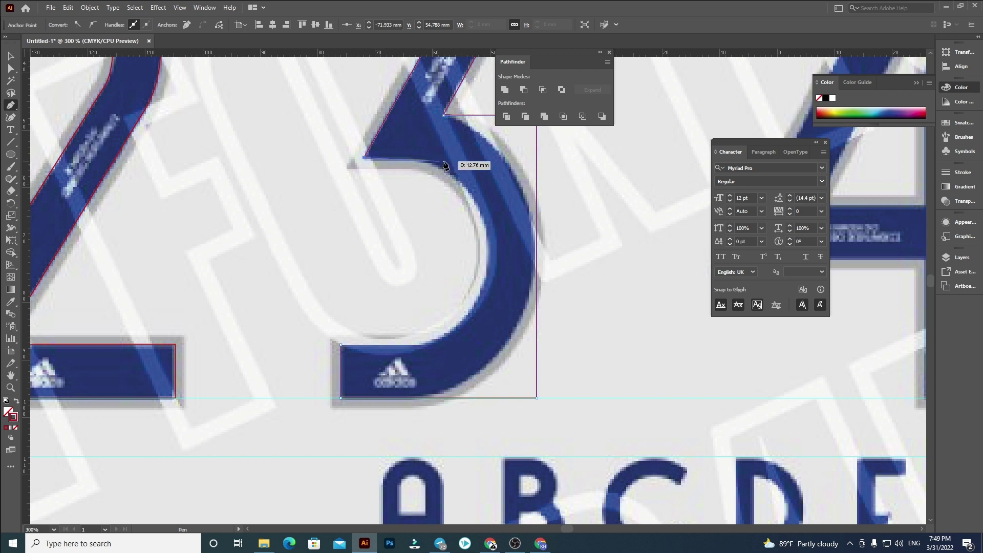
left_click(483, 159, "shift")
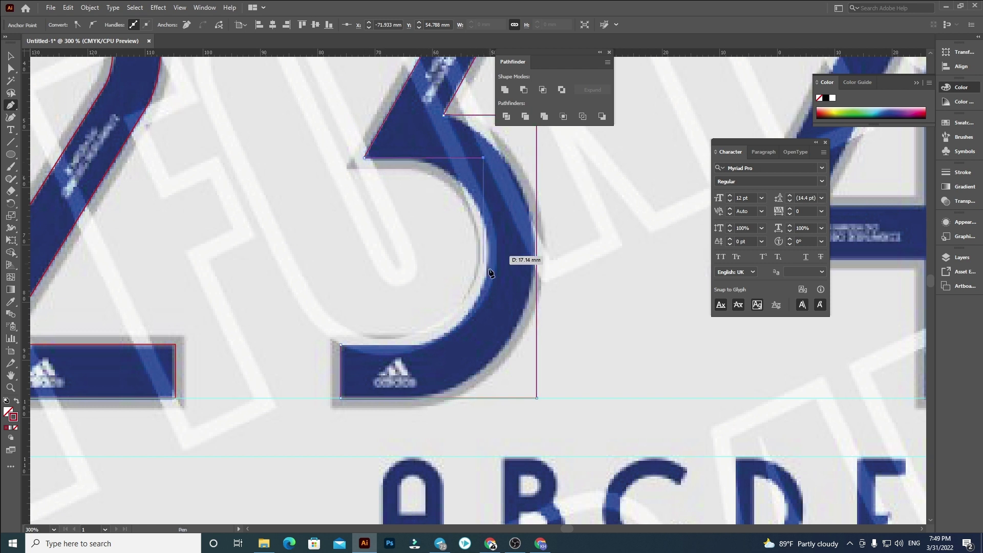
left_click(484, 344, "shift")
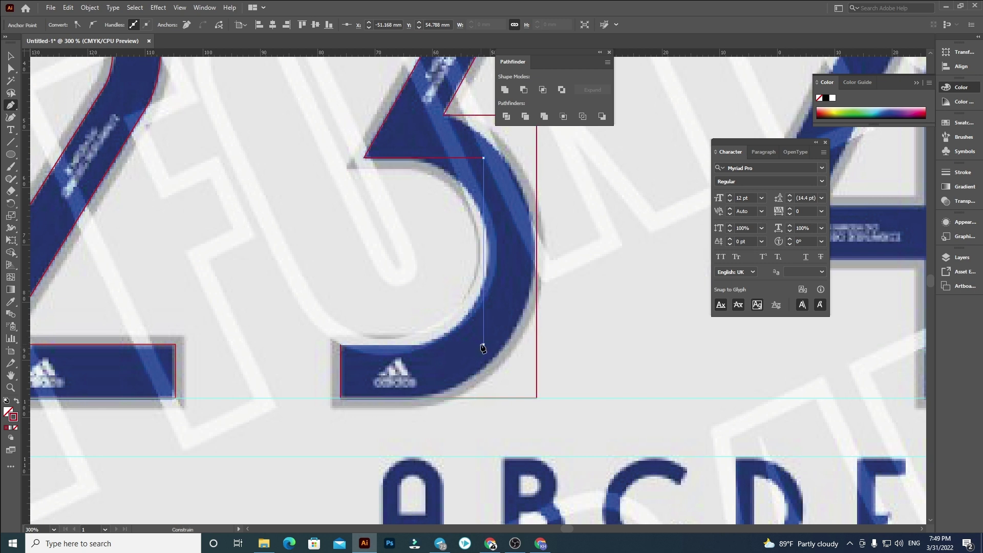
left_click(340, 345)
Select both corner anchors of the 3's inner bowl and move them outward to align with the bowl's inner edge.
scroll(463, 322, "up", 2)
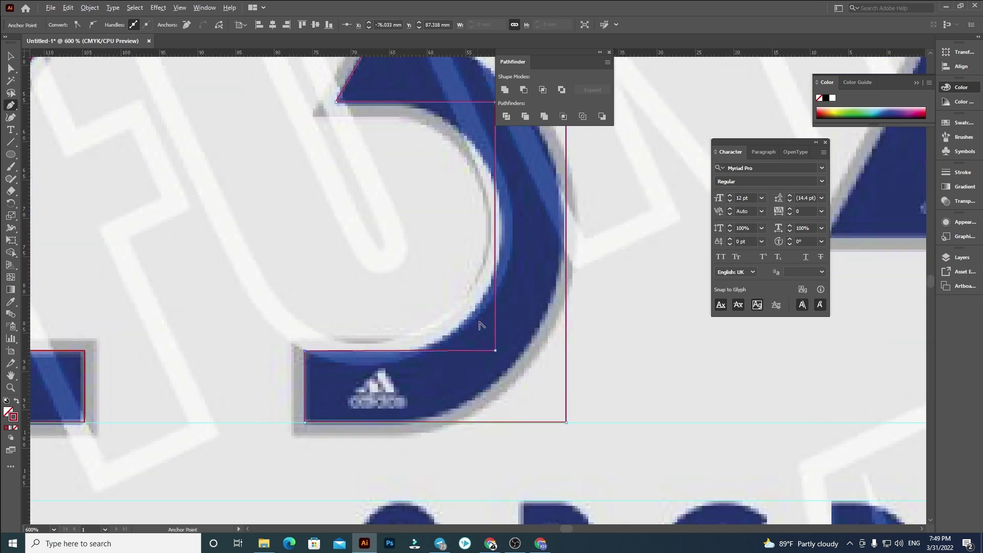
left_click_drag(461, 250, 431, 377)
key("a")
left_click(477, 121)
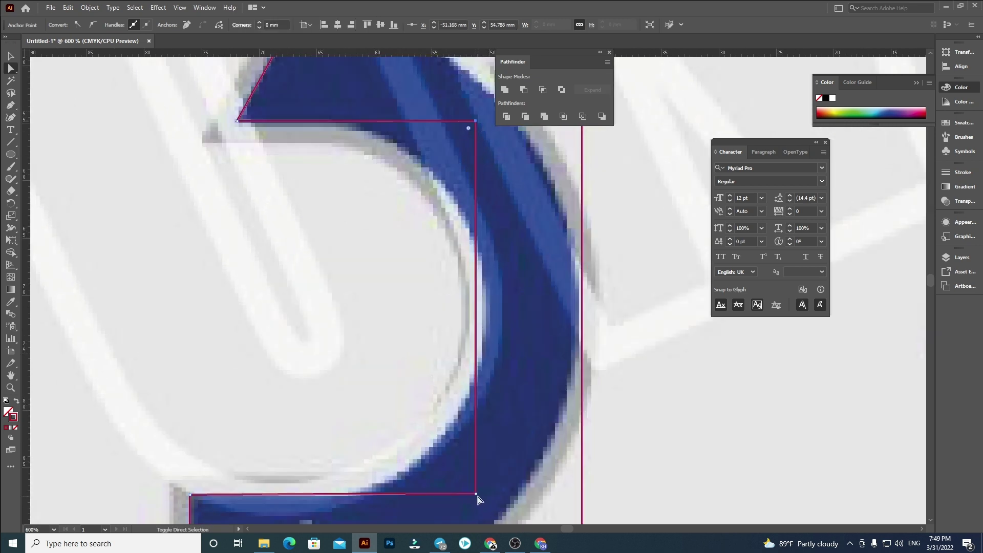
left_click_drag(477, 495, 486, 493)
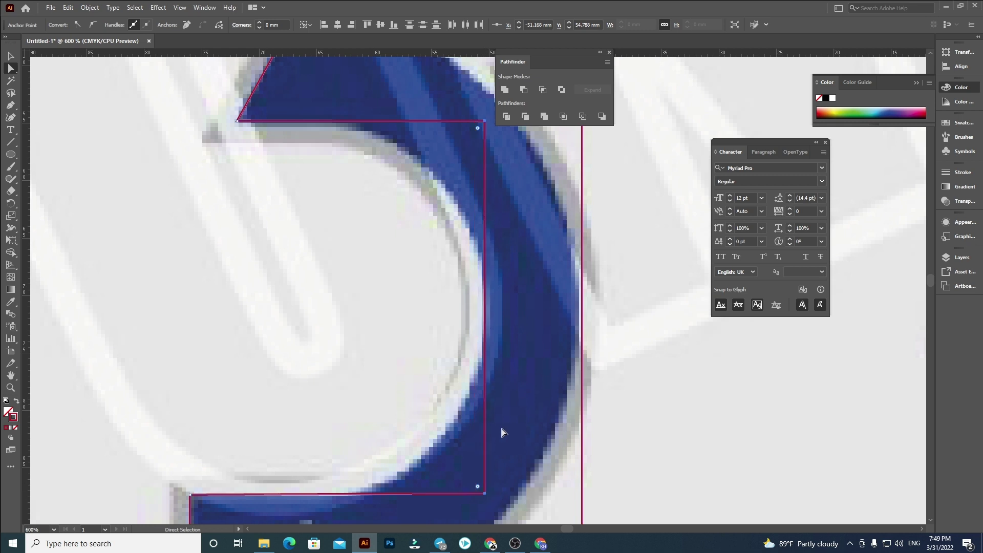
Round both inner bowl corners of the 3 to a radius of about 15.1 mm.
scroll(482, 384, "down", 2)
left_click_drag(536, 441, 514, 404)
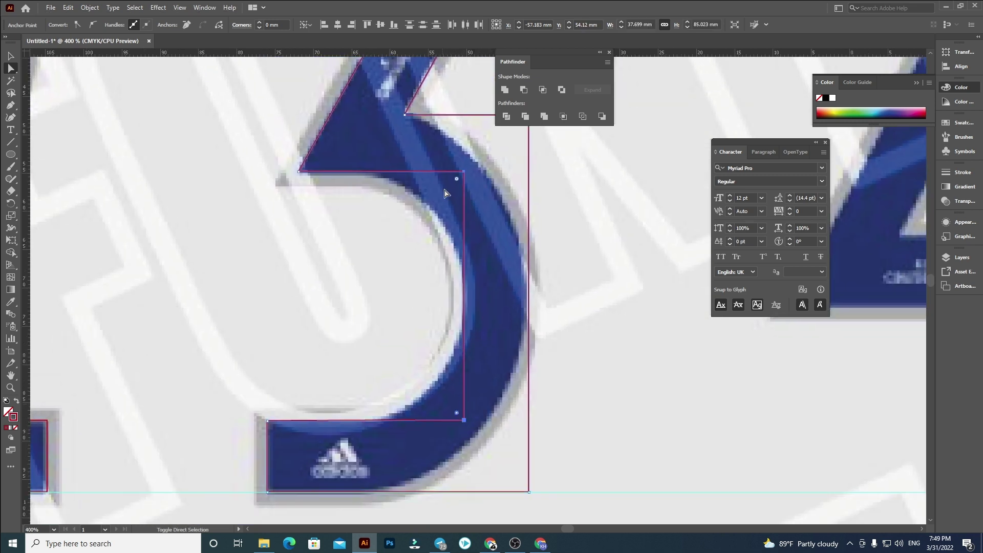
left_click_drag(457, 189, 404, 333)
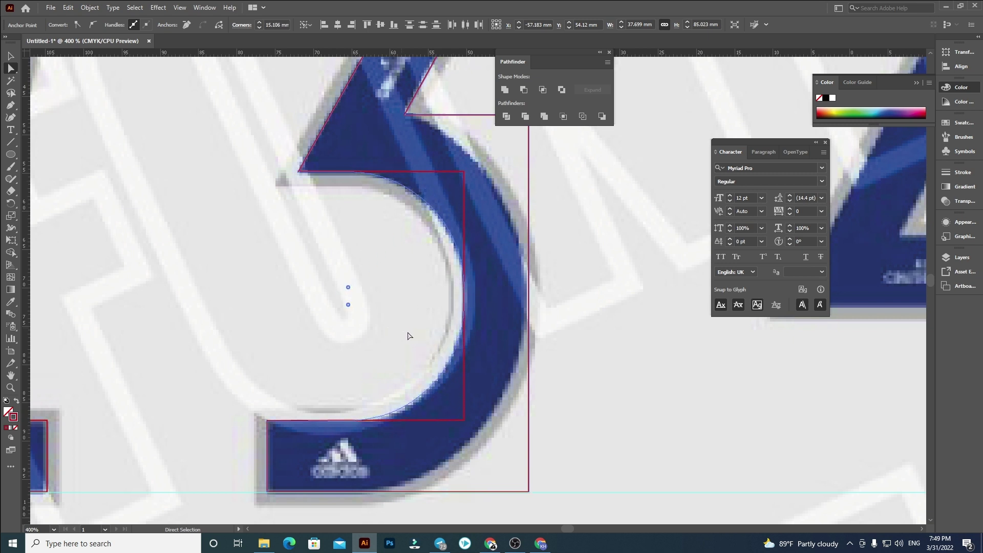
Round the lower outer corner of the 3's bowl to a radius of about 23.8 mm.
left_click(527, 492)
left_click_drag(523, 487, 410, 259)
key("space")
left_click_drag(450, 214, 436, 291)
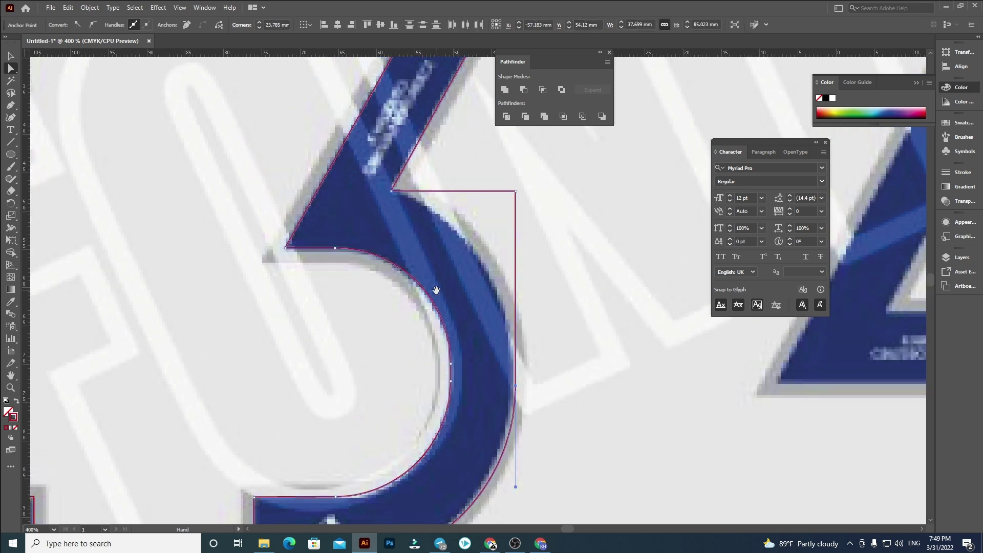
Lower the upper outer corner anchor of the 3's bowl and round it to a radius of about 24.7 mm.
left_click(516, 194)
left_click_drag(511, 196, 316, 357)
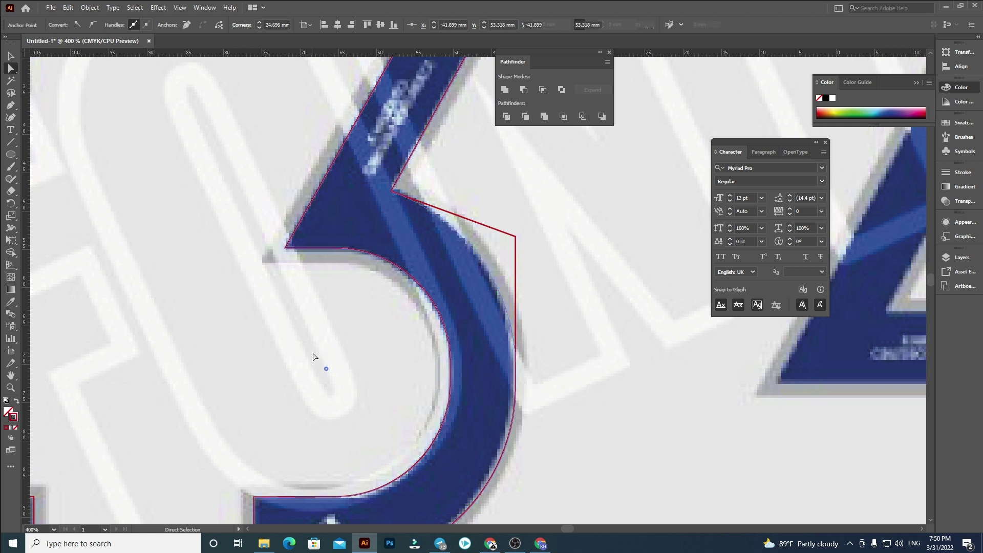
left_click(620, 250)
left_click_drag(605, 196, 557, 349)
left_click_drag(477, 272, 466, 303)
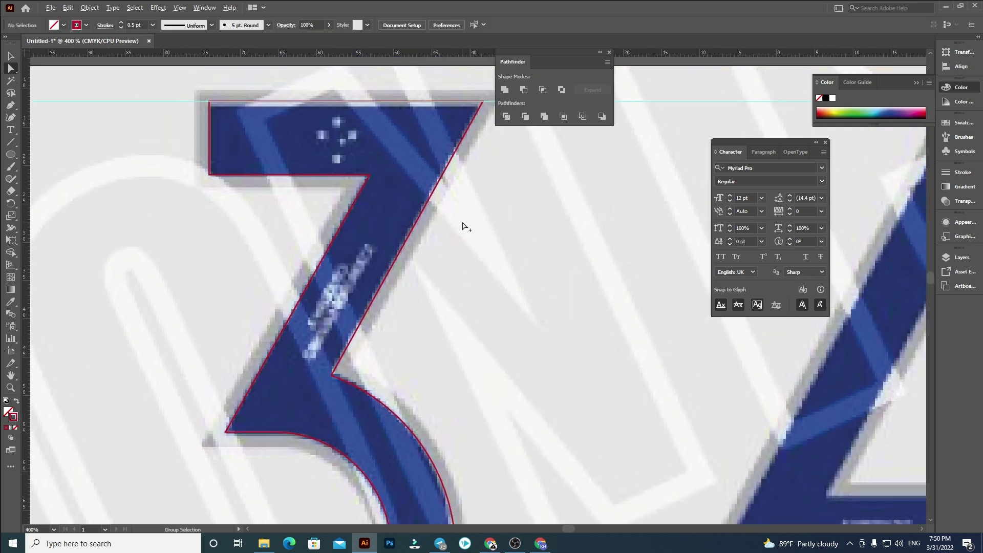
Trace the 4's outer diagonal edge and the underside of its crossbar up to the stem with the Pen tool.
scroll(463, 230, "down", 1)
left_click_drag(517, 362, 467, 241)
scroll(466, 241, "down", 1)
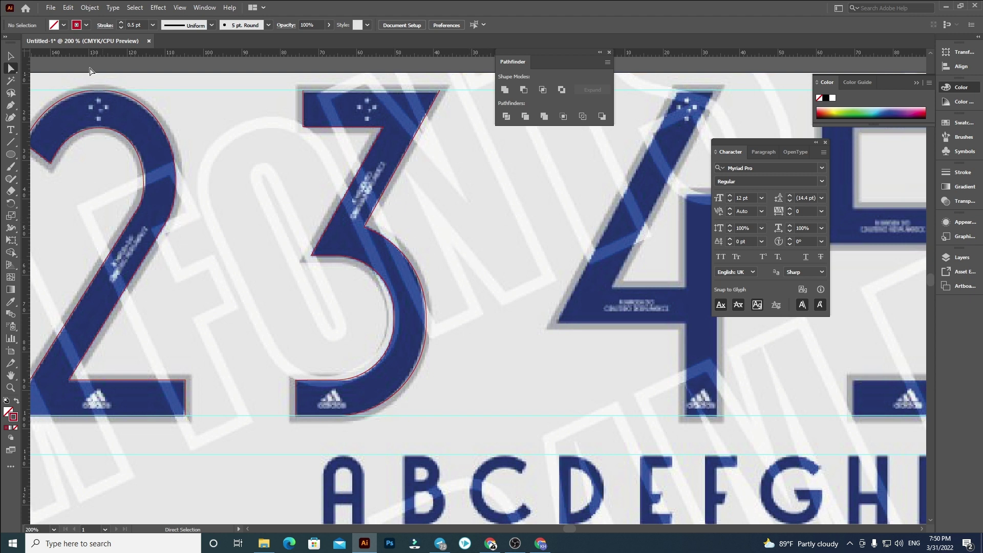
left_click(11, 108)
left_click_drag(555, 299, 260, 353)
left_click(383, 146)
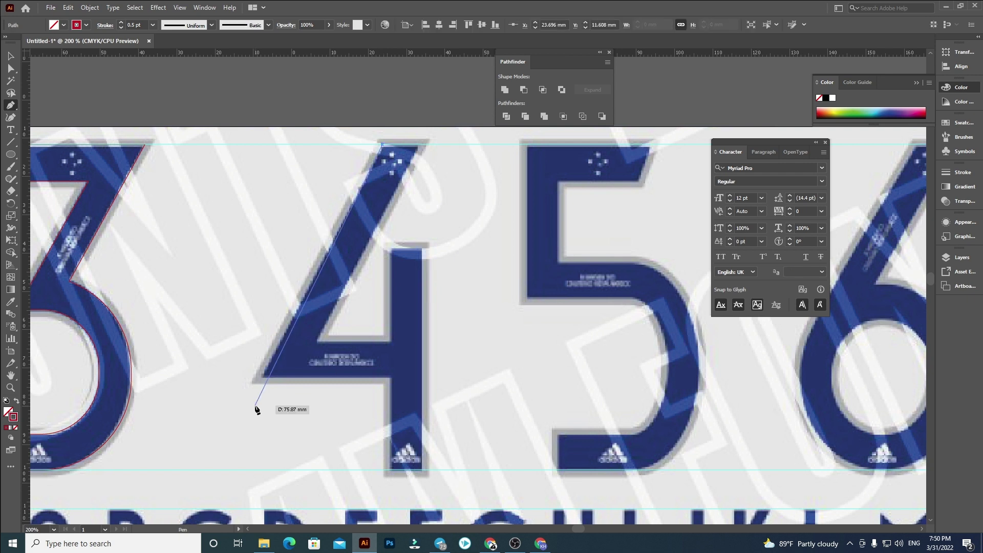
left_click(260, 379)
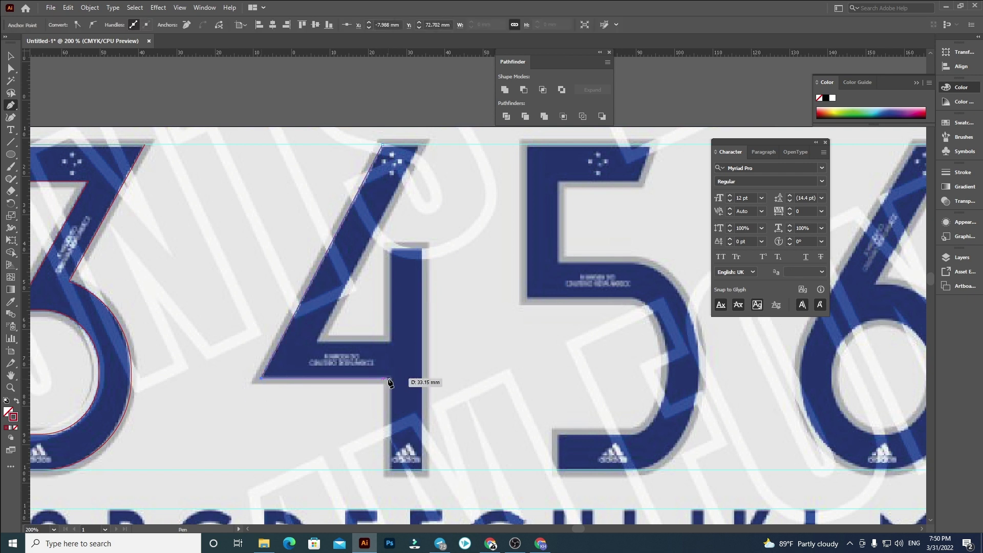
left_click(389, 379)
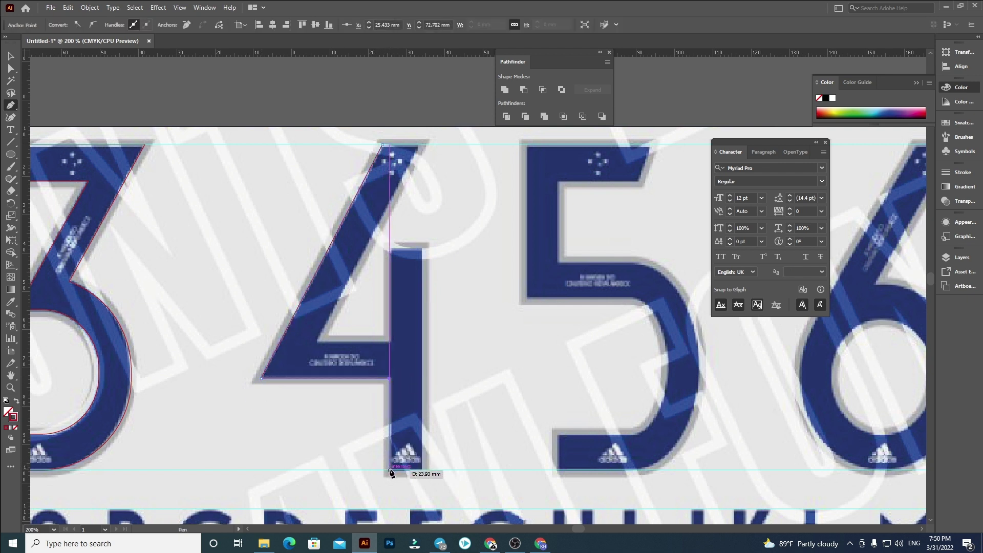
Trace the 4's vertical stem, the crossbar's upper edge and the inner diagonal, closing the path at the starting point.
left_click(389, 470)
left_click(422, 470)
left_click(422, 250)
left_click(390, 249)
left_click(390, 342)
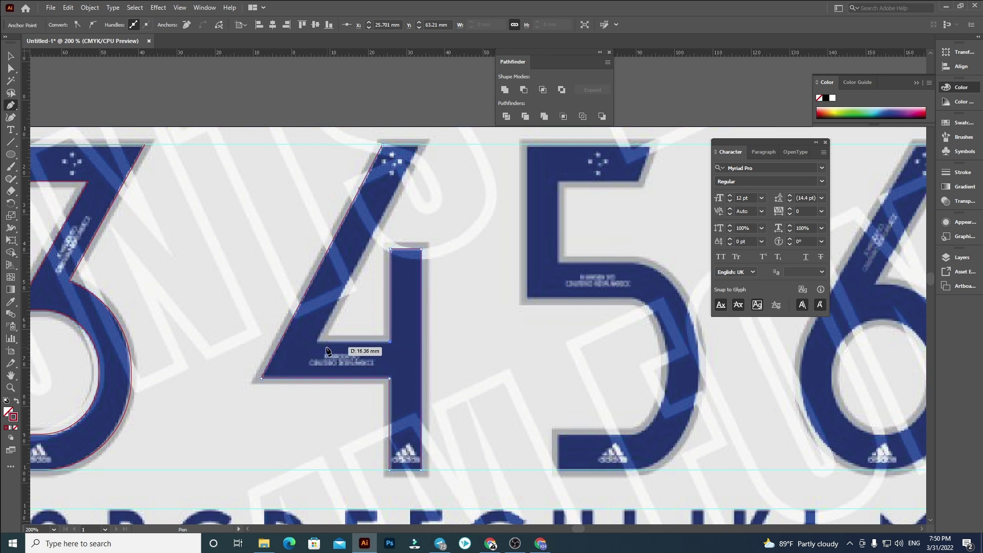
left_click(315, 342)
left_click(420, 145)
left_click(382, 146)
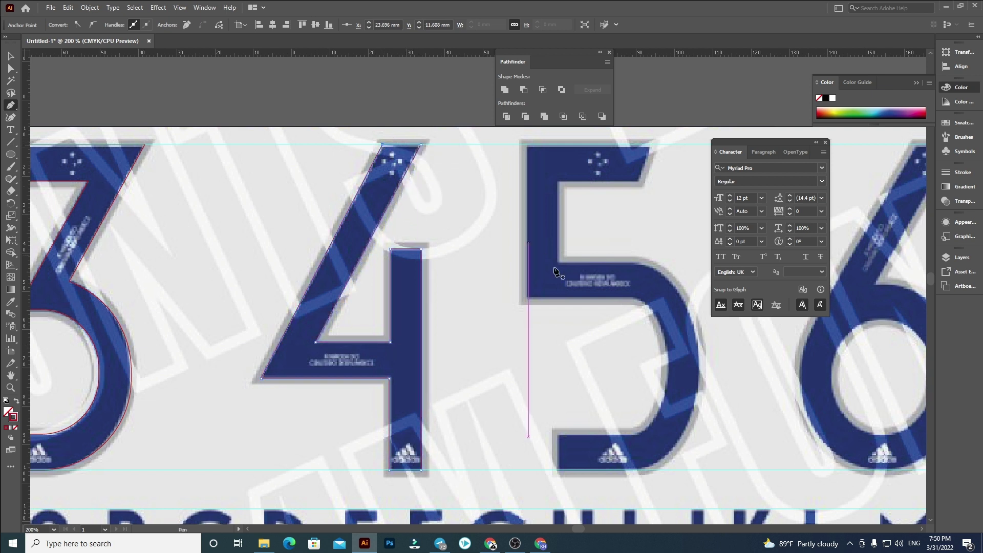
Trace the 5's top edge and its straight left side down to the underside of the middle bar.
left_click_drag(569, 271, 425, 254)
left_click_drag(456, 215, 391, 237)
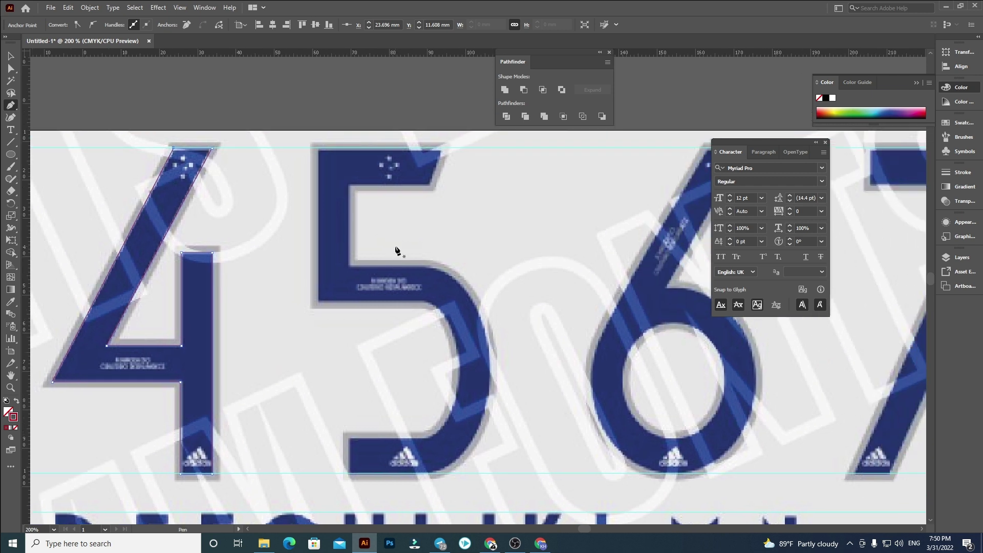
scroll(404, 149, "up", 1)
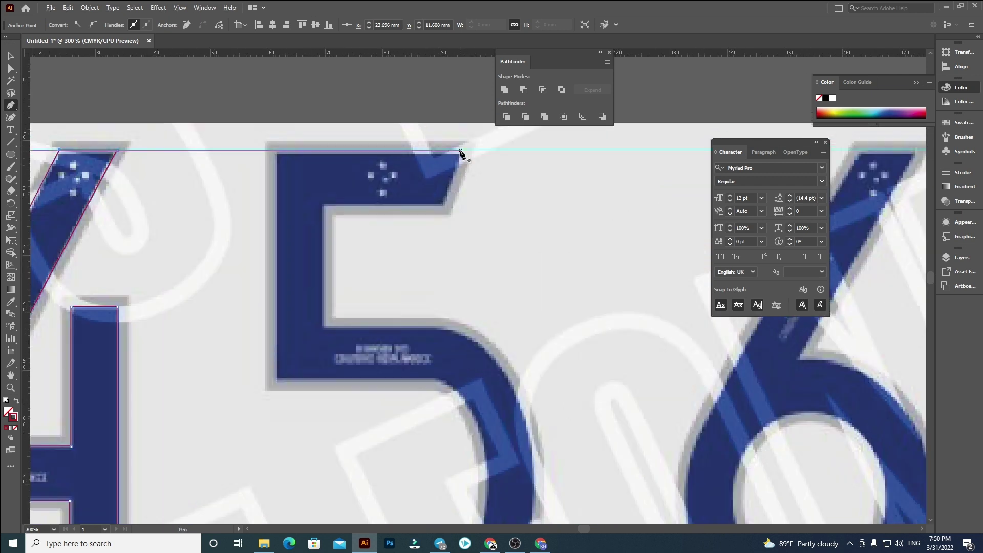
left_click(461, 151)
left_click(276, 150)
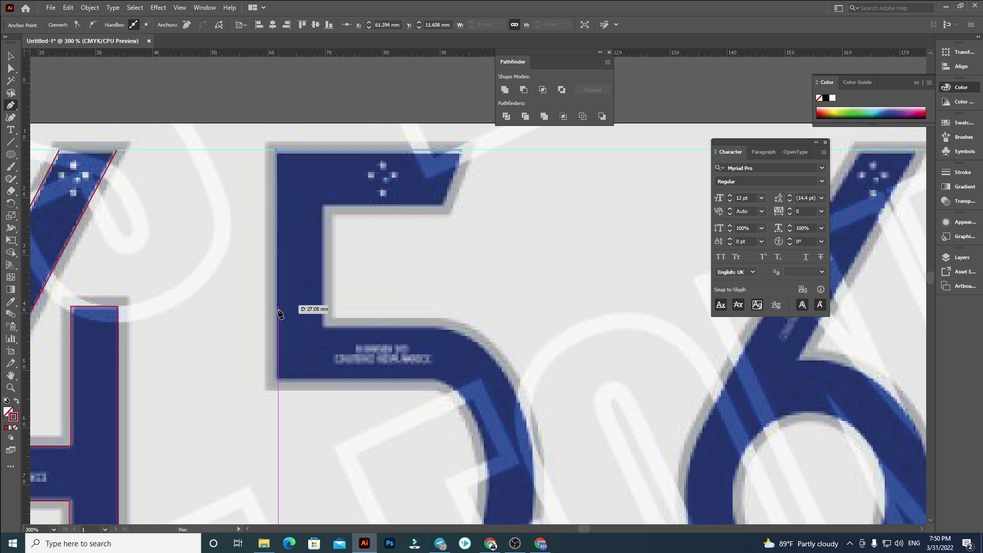
left_click(276, 378)
Trace the 5's inner bowl, lower end and baseline with straight horizontal and vertical segments to the outer lower corner.
left_click_drag(275, 377, 305, 201)
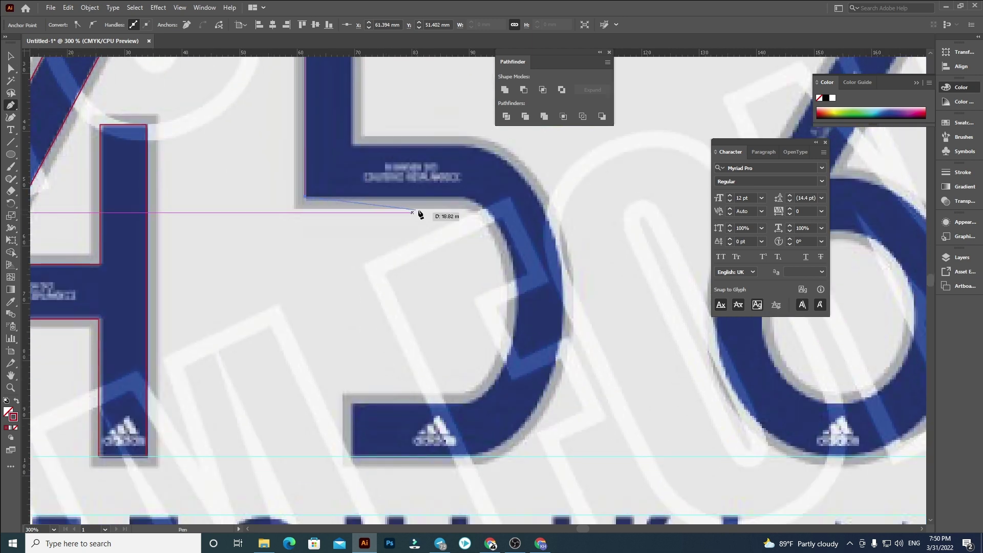
left_click(516, 197)
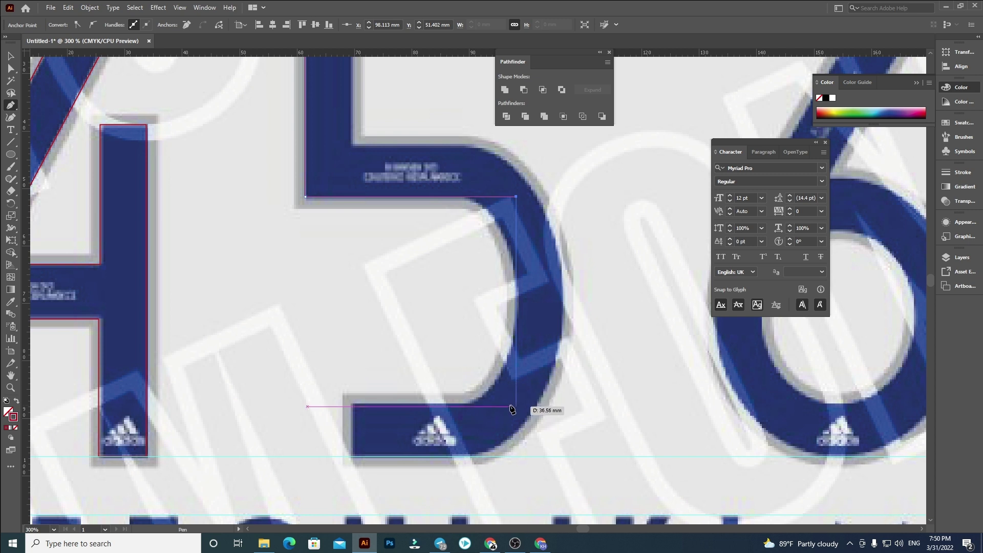
left_click(516, 404)
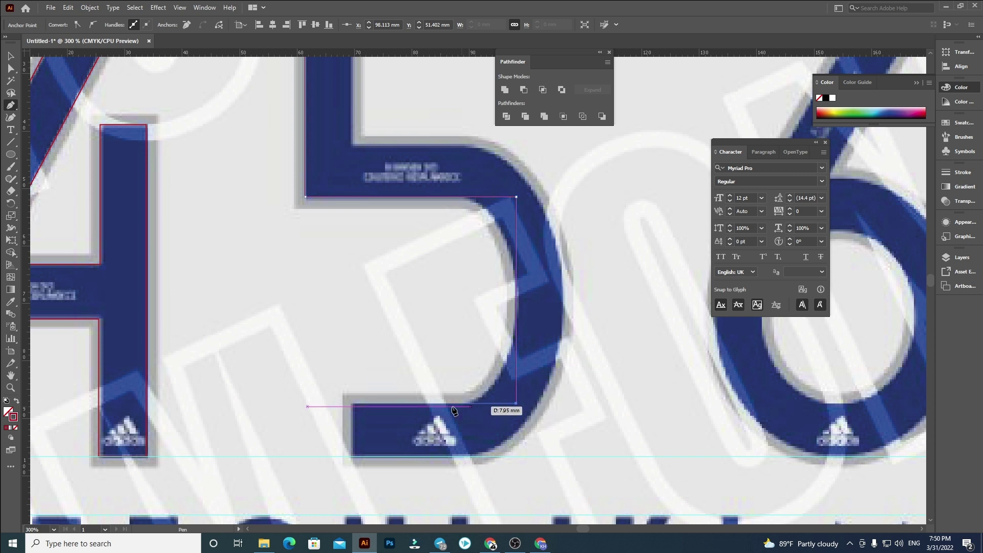
left_click(352, 403)
left_click(352, 456)
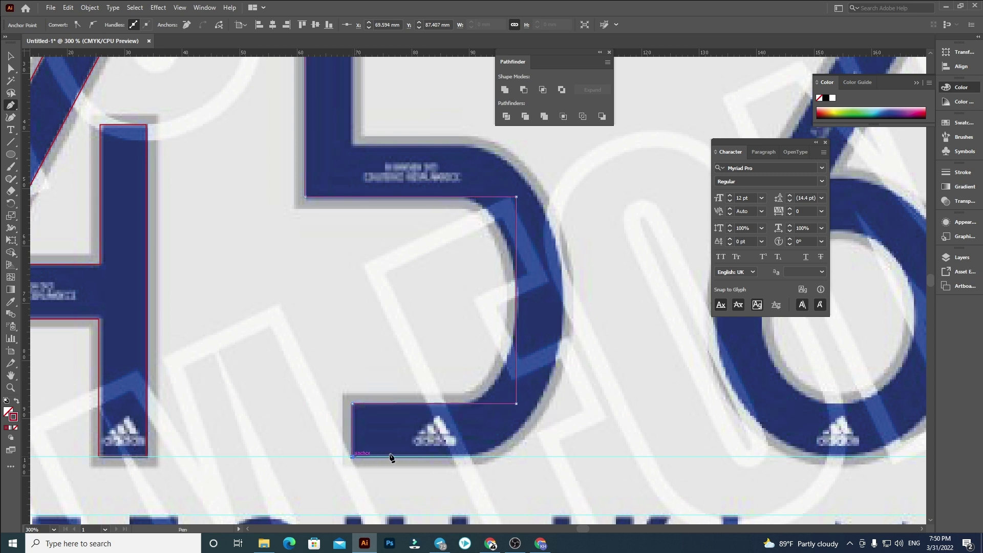
left_click(558, 455)
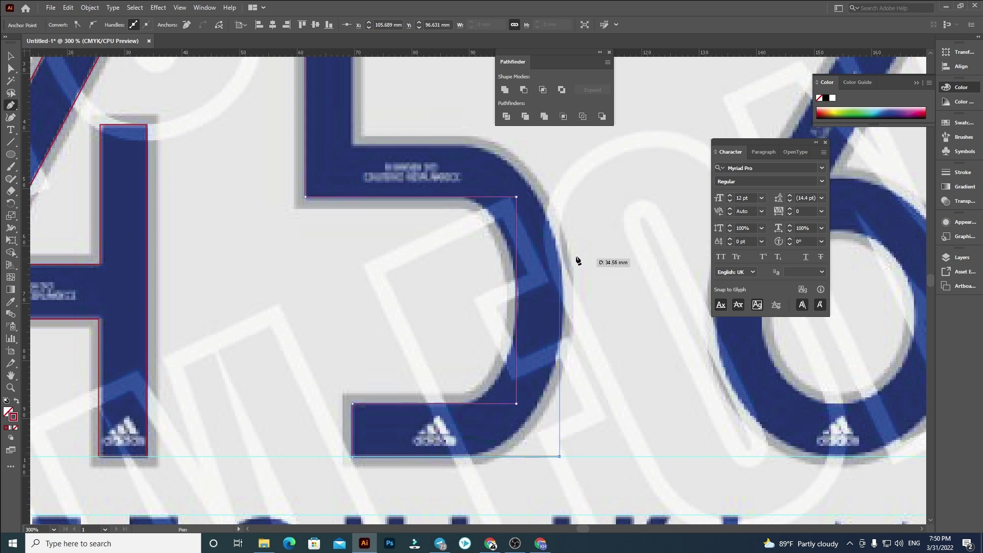
Trace the 5's outer bowl side, middle bar's upper edge, inner neck and slanted top bar end, closing the path.
scroll(563, 263, "up", 3)
left_click(557, 267)
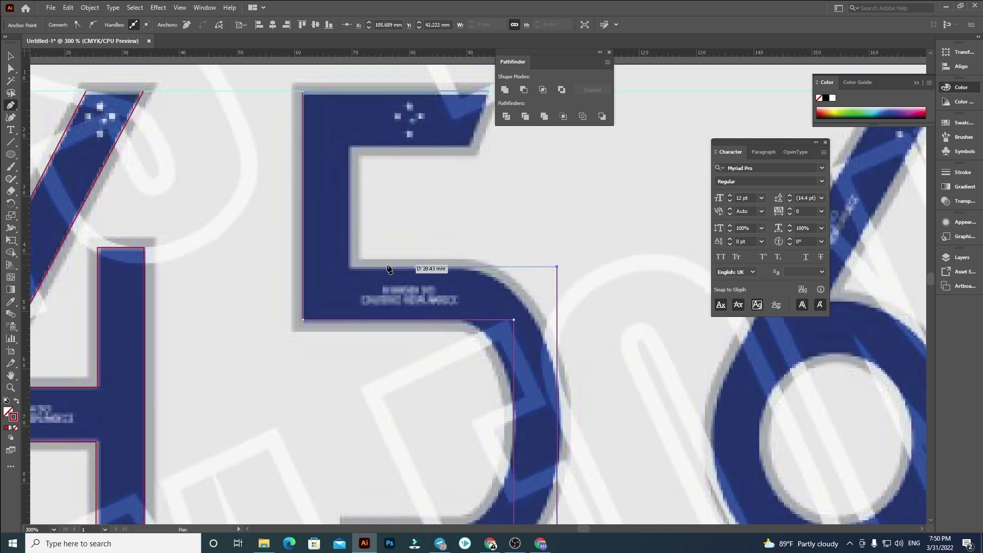
left_click(349, 267)
left_click(349, 146, "shift")
left_click(471, 146, "shift")
left_click(488, 92)
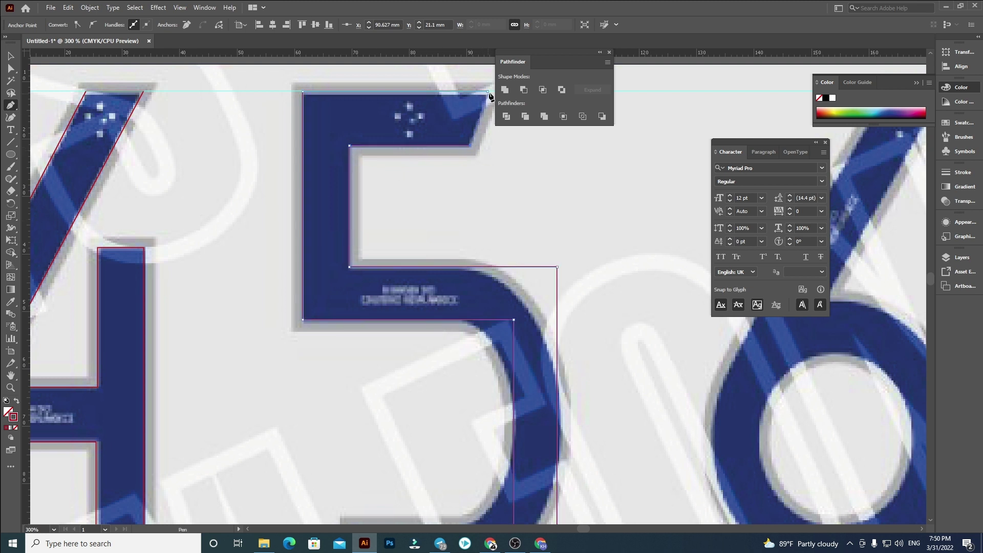
Select both outer corner anchors of the 5's bowl and shift them slightly outward to match the bowl's outer edge.
left_click_drag(496, 264, 318, 122)
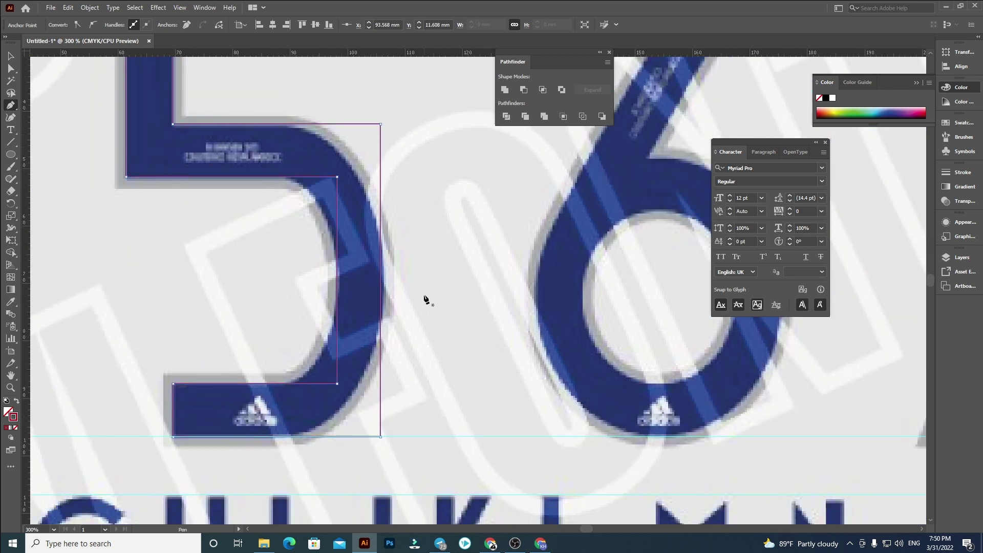
key("a")
left_click_drag(369, 99, 398, 447)
scroll(383, 125, "up", 1)
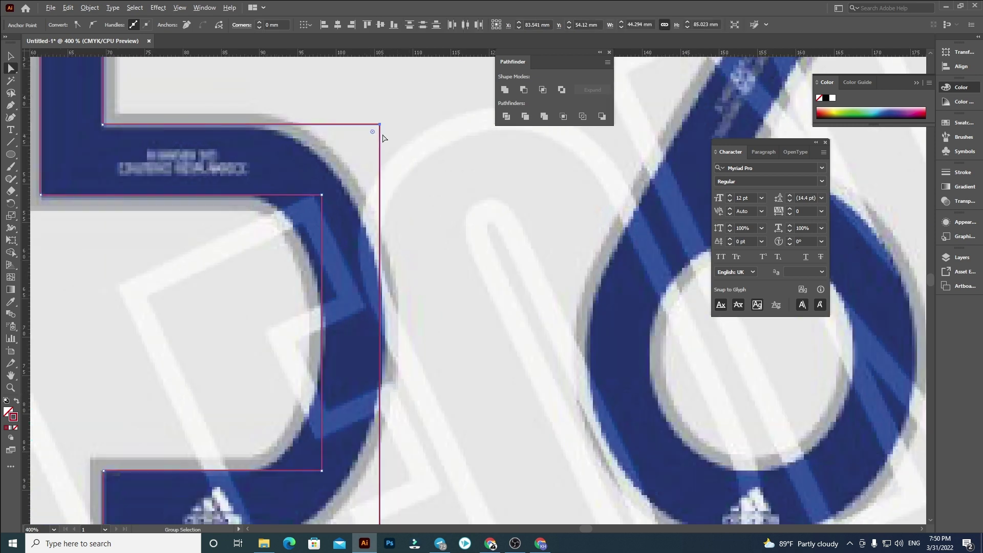
left_click_drag(380, 125, 384, 122)
scroll(439, 164, "down", 2, "alt")
left_click(444, 177)
left_click_drag(444, 177, 481, 276)
scroll(423, 296, "up", 2, "alt")
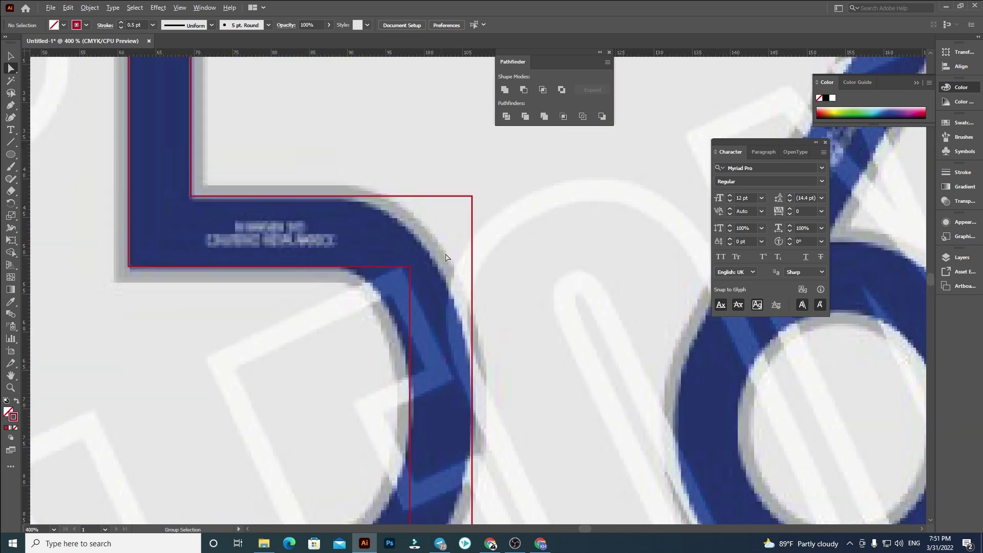
Try to round both inner corners of the 5's bowl with the corner widgets.
left_click(410, 268)
left_click_drag(411, 268, 432, 262)
left_click(433, 323, "shift")
left_click_drag(442, 144, 339, 207)
key("ctrl+z")
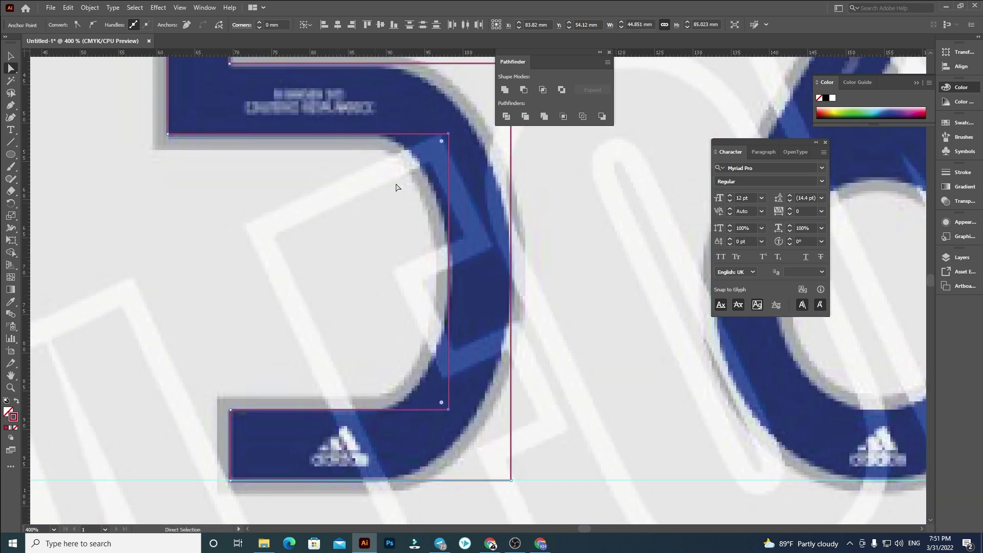
Move the 5's inner bowl corners back to where the curve starts and place a smooth anchor midway on the bowl's inner edge.
left_click(450, 135)
left_click_drag(448, 413, 384, 408)
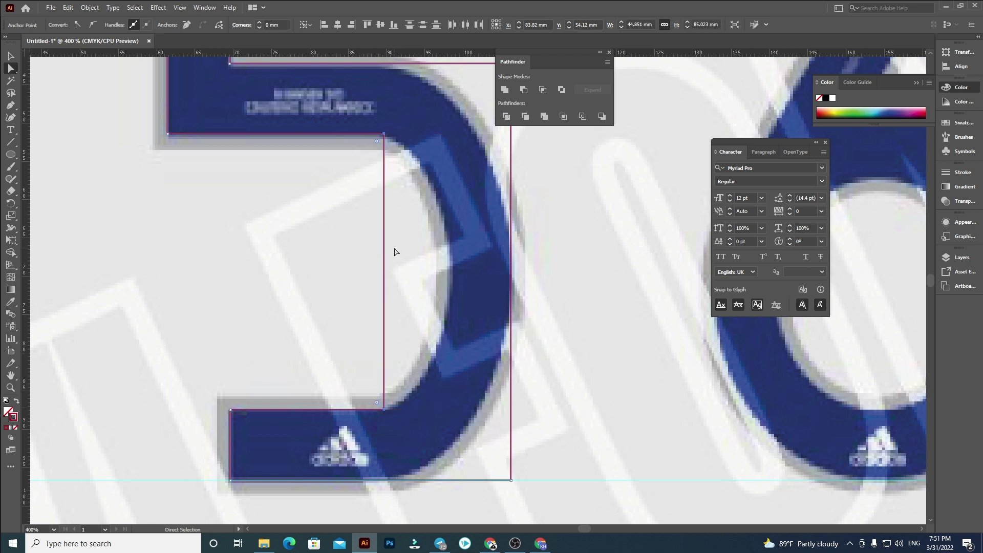
key("p")
key("a")
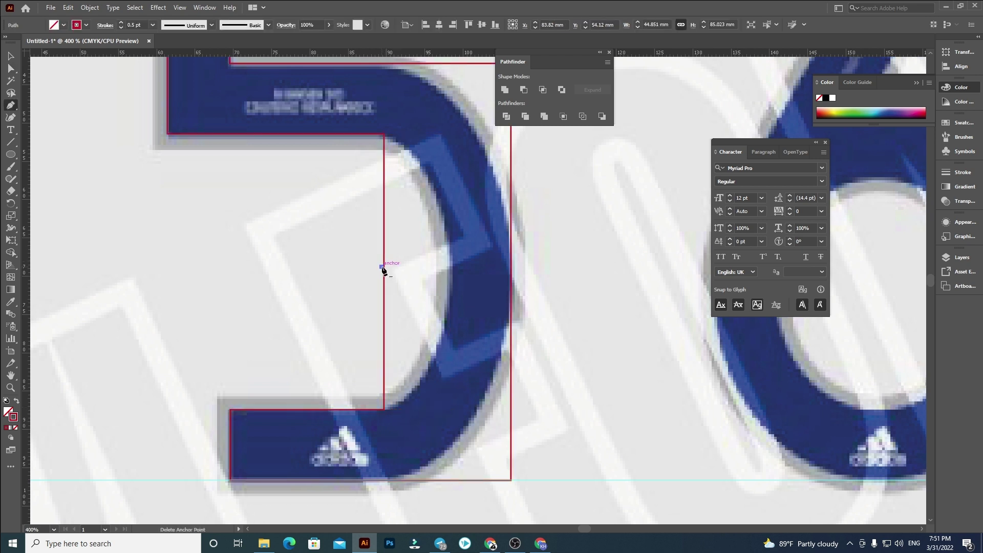
left_click_drag(385, 269, 451, 265)
left_click(91, 25)
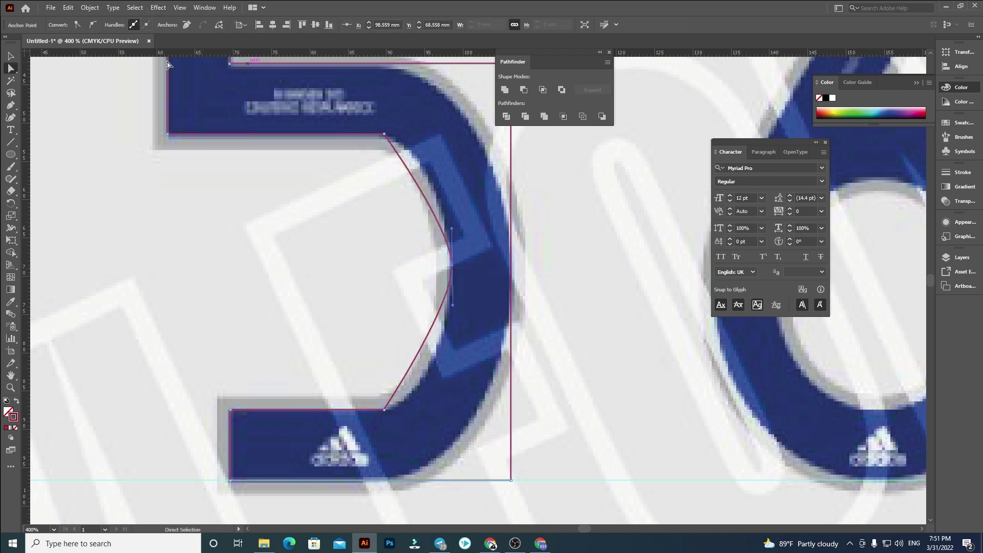
Lengthen both vertical handles of the 5's inner middle anchor and nudge the anchor so the curve follows the inner bowl.
left_click_drag(454, 306, 453, 351)
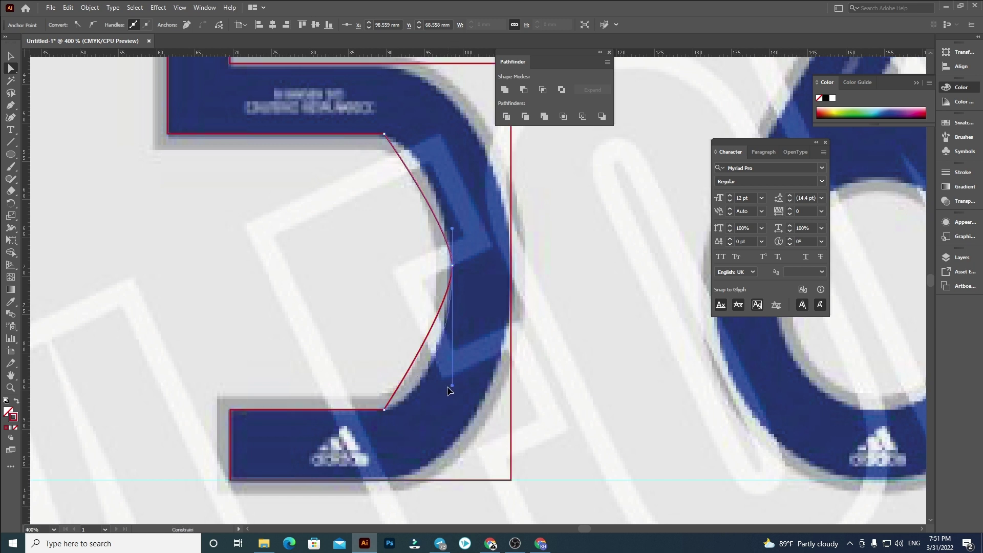
left_click_drag(446, 392, 445, 393)
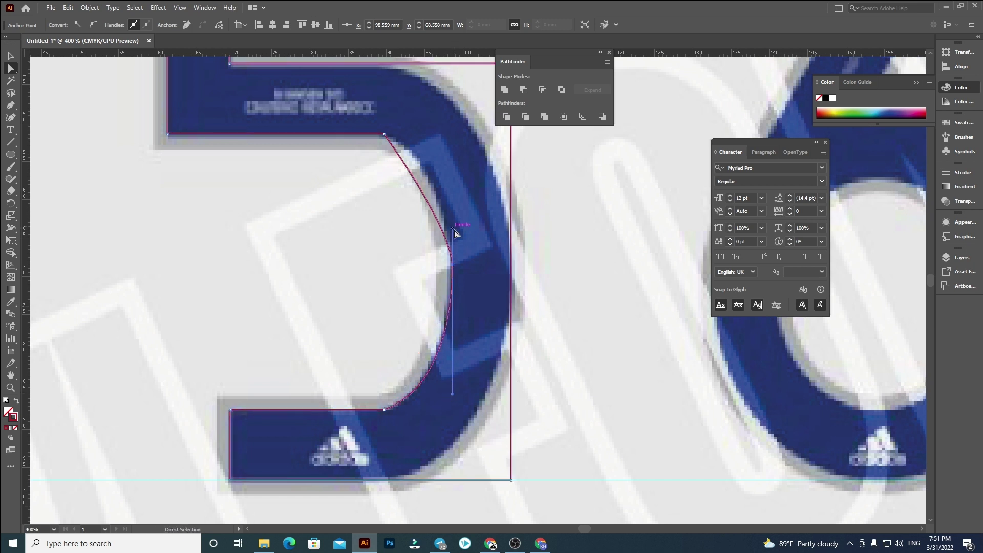
left_click_drag(447, 154, 446, 152)
left_click_drag(453, 267, 451, 267)
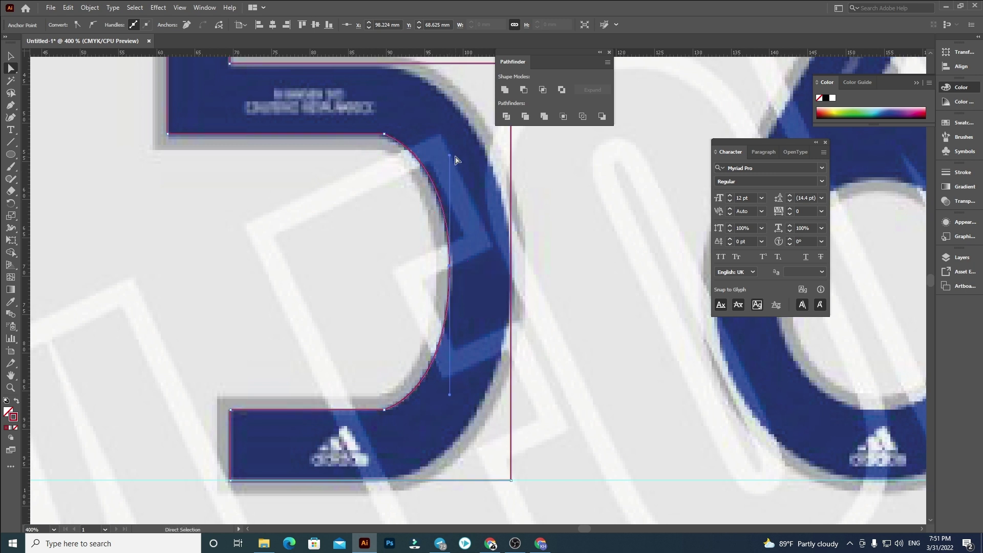
left_click_drag(451, 158, 450, 143)
left_click_drag(451, 399, 450, 408)
Shift the two end anchors of the 5's inner curve further back along the bars and fine-tune the middle anchor's upper handle.
left_click_drag(384, 410, 377, 407)
left_click_drag(384, 134, 371, 134)
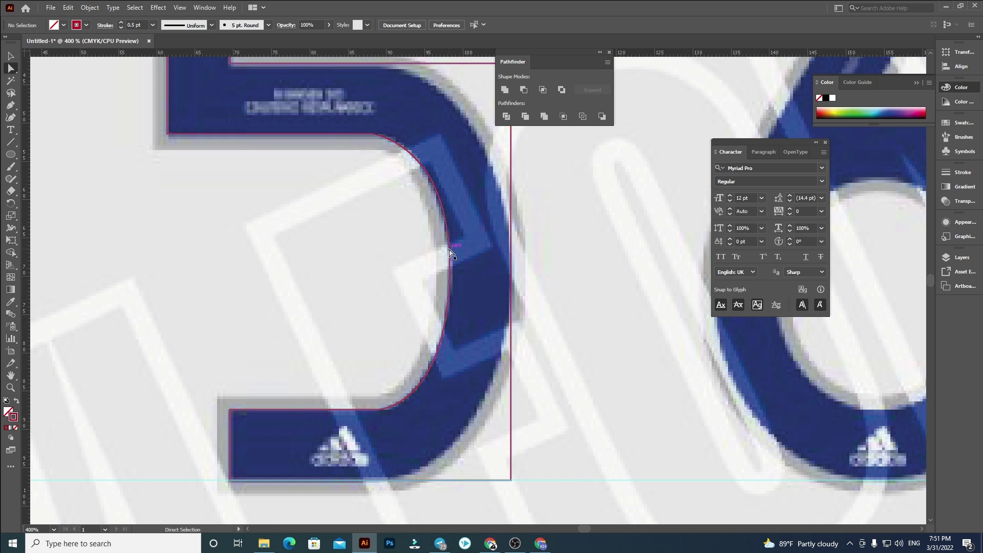
left_click(449, 266)
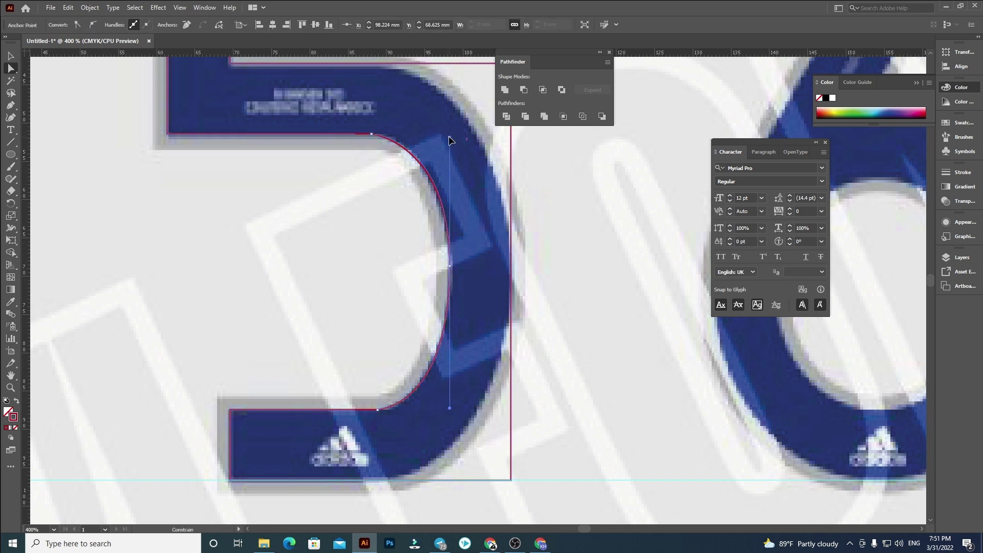
left_click_drag(449, 137, 449, 137)
left_click(614, 360)
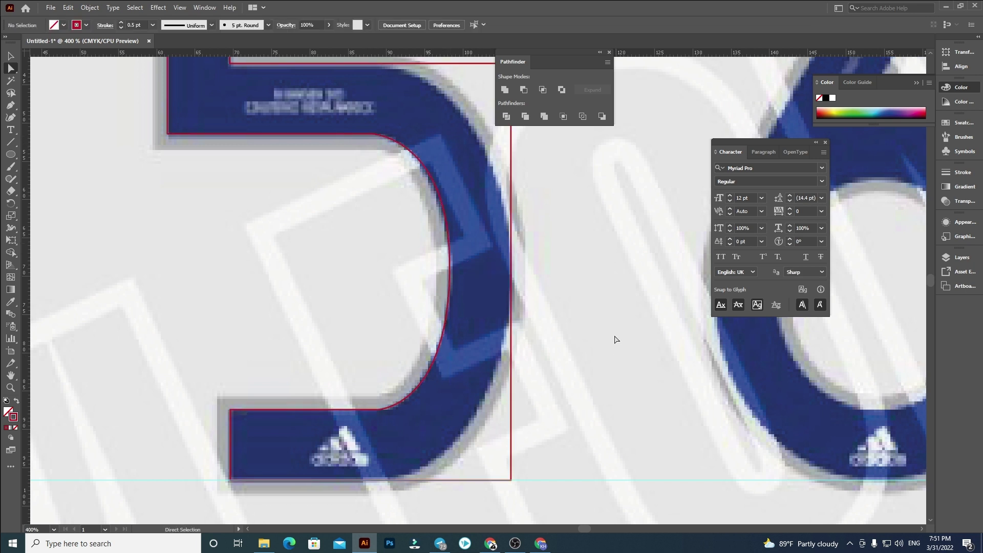
Try to round the lower outer corner of the 5's bowl with the corner widget.
scroll(563, 318, "right", 3)
left_click(449, 479)
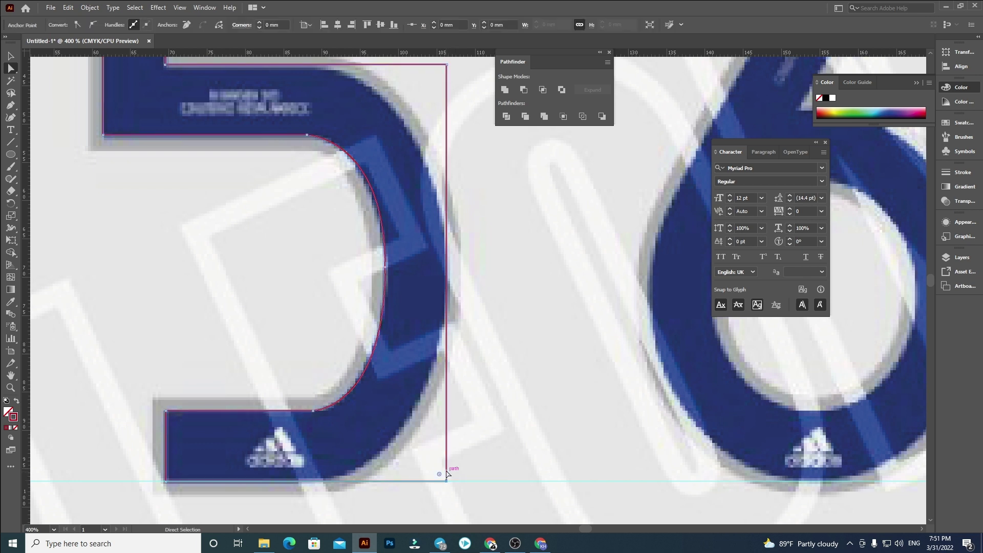
left_click_drag(440, 476, 301, 336)
key("ctrl+z")
Add a smooth anchor midway on the 5's outer side and move both outer corner anchors back to where the curve starts.
left_click(446, 278)
key("a")
left_click_drag(446, 482, 324, 481)
left_click_drag(466, 113, 474, 193)
left_click_drag(455, 147, 323, 147)
left_click(455, 355)
left_click(93, 24)
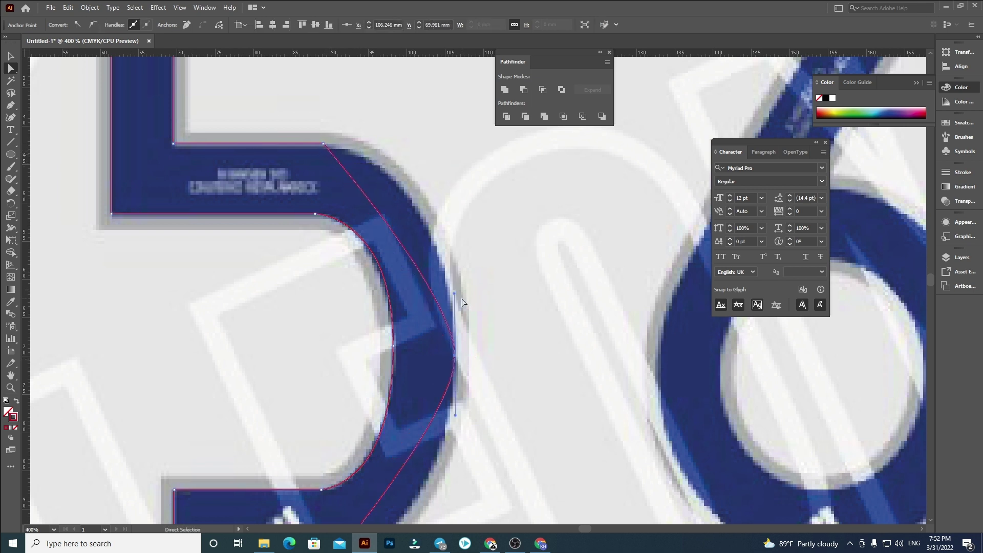
Lengthen the vertical handles of the 5's outer middle anchor so the curve follows the bowl's outer edge.
left_click_drag(455, 296, 452, 156)
left_click_drag(479, 338, 460, 169)
left_click_drag(439, 248, 419, 376)
left_click(504, 328)
left_click_drag(529, 260, 559, 380)
left_click_drag(542, 188, 612, 337)
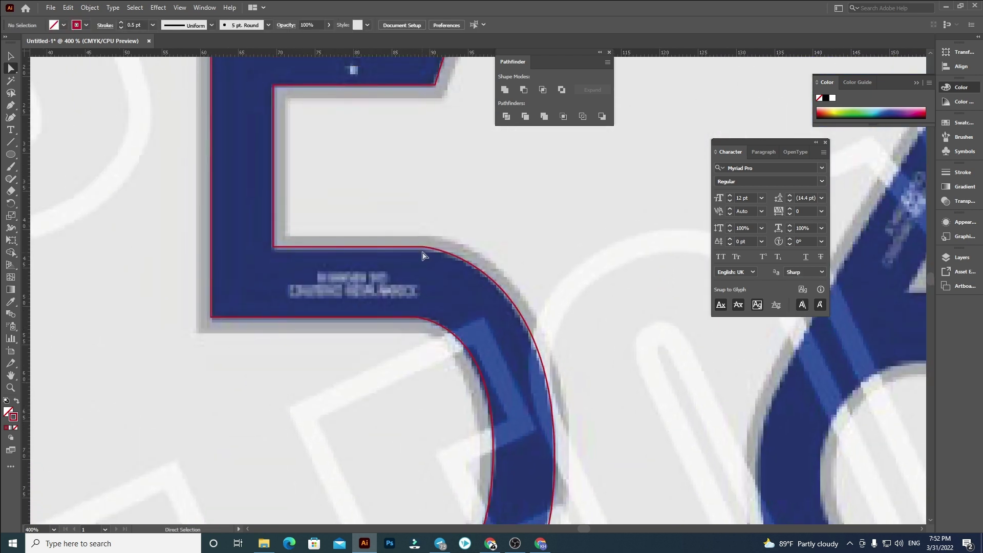
Round the 5's two outer corner anchors with the corner widget where the bowl's curve meets the middle and lower bars.
left_click(430, 248)
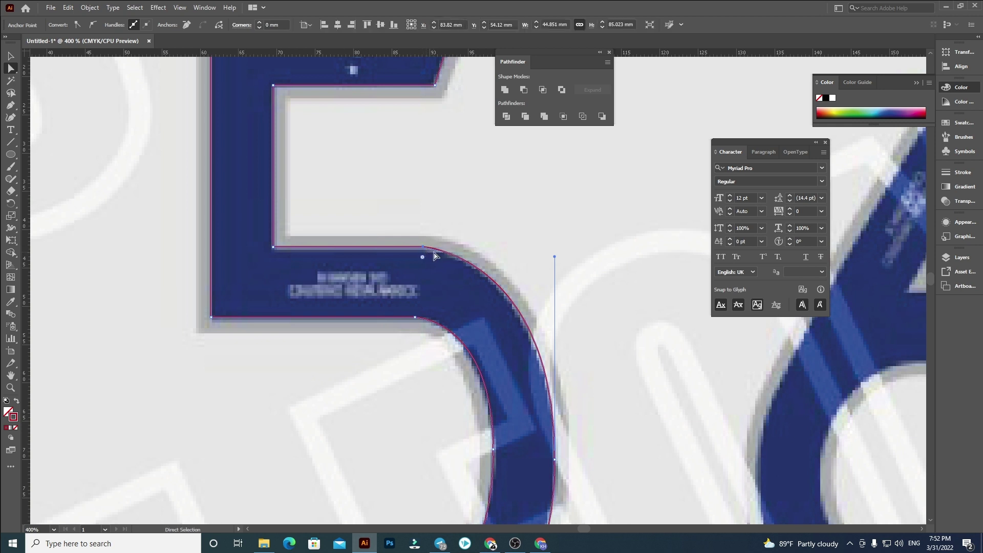
left_click_drag(421, 285, 419, 308)
left_click(477, 231)
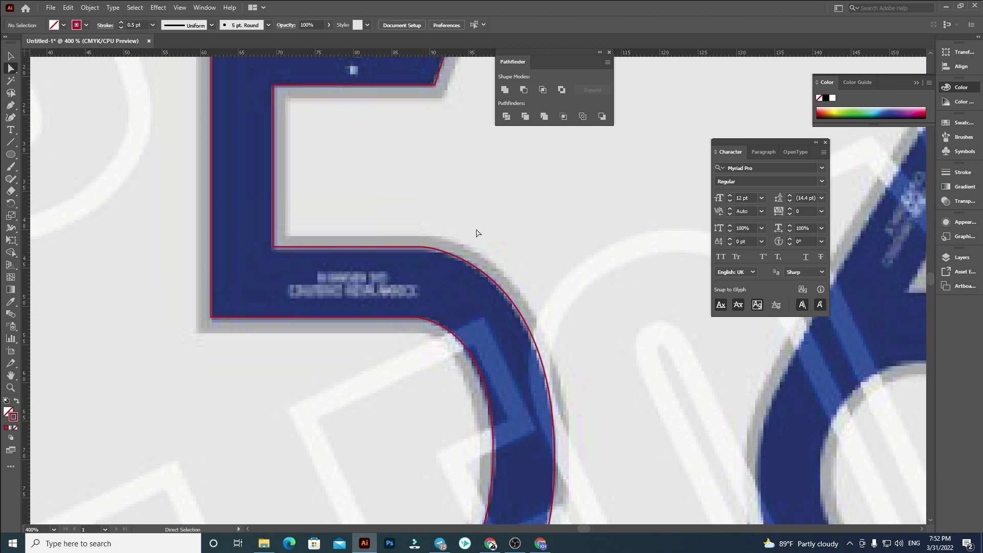
left_click_drag(534, 402, 482, 134)
scroll(394, 384, "up", 1)
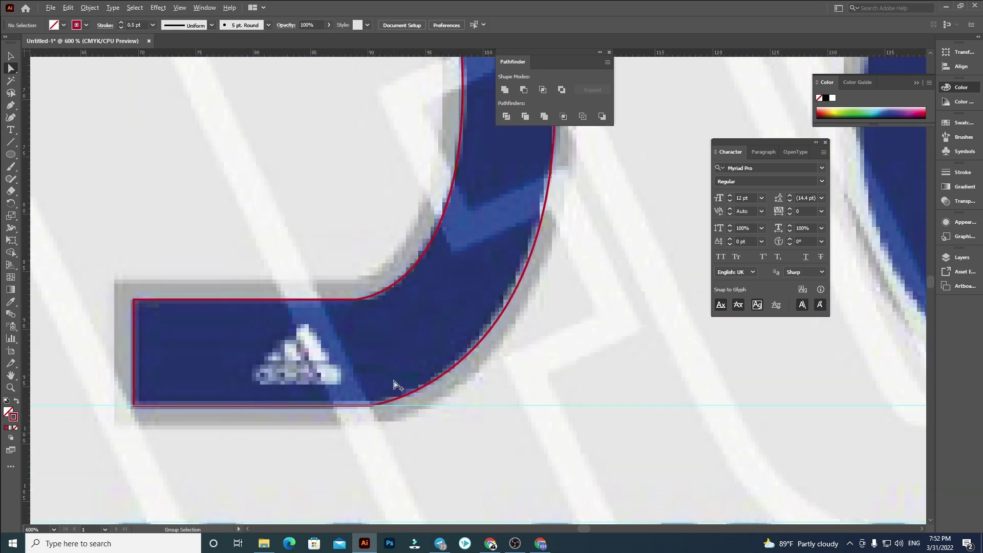
left_click(371, 404)
left_click_drag(371, 392, 282, 256)
left_click(556, 471)
scroll(563, 435, "down", 1)
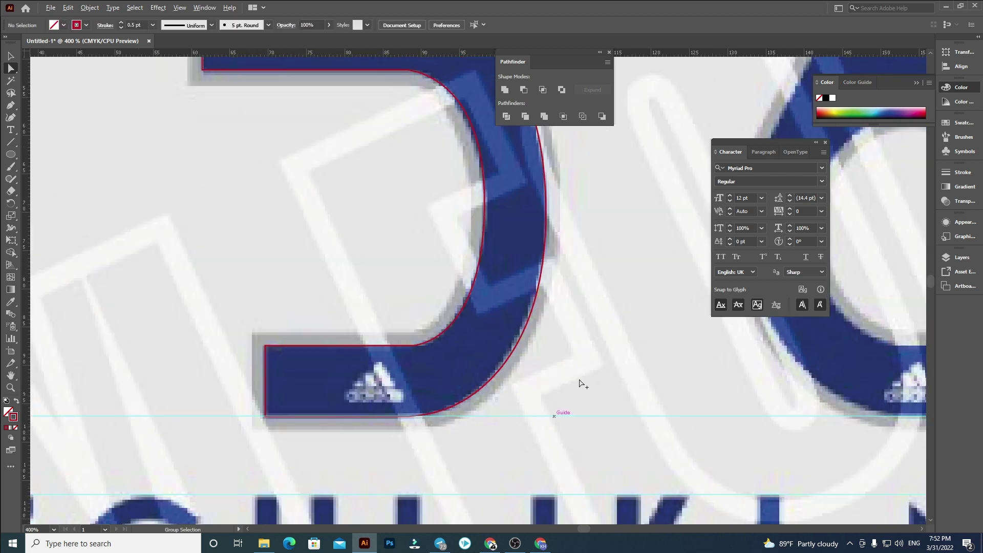
Draw a closed straight-segment Pen outline of the 6, with anchors at the stem's corners, left shoulder, bowl's base, outer right side and inner notch.
scroll(583, 280, "down", 4)
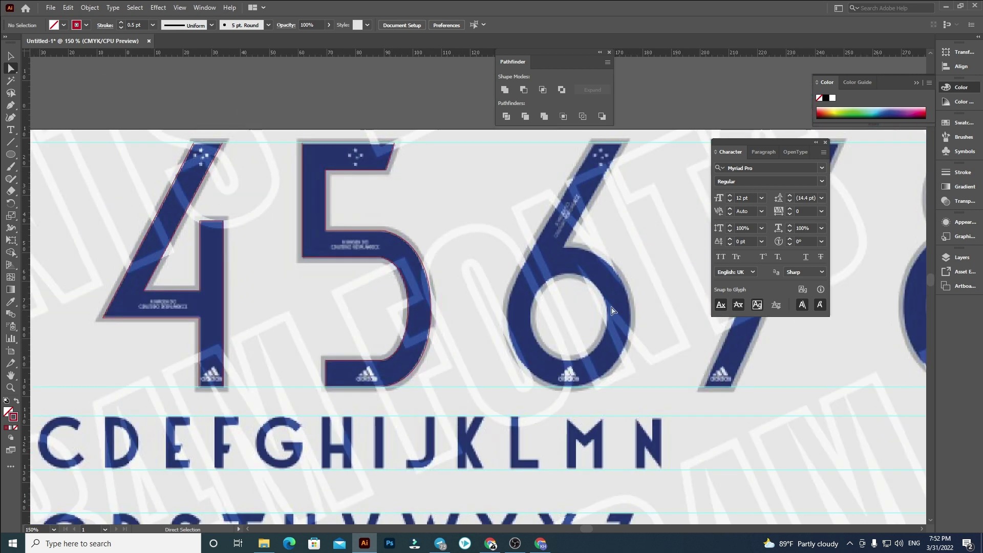
left_click_drag(612, 310, 356, 301)
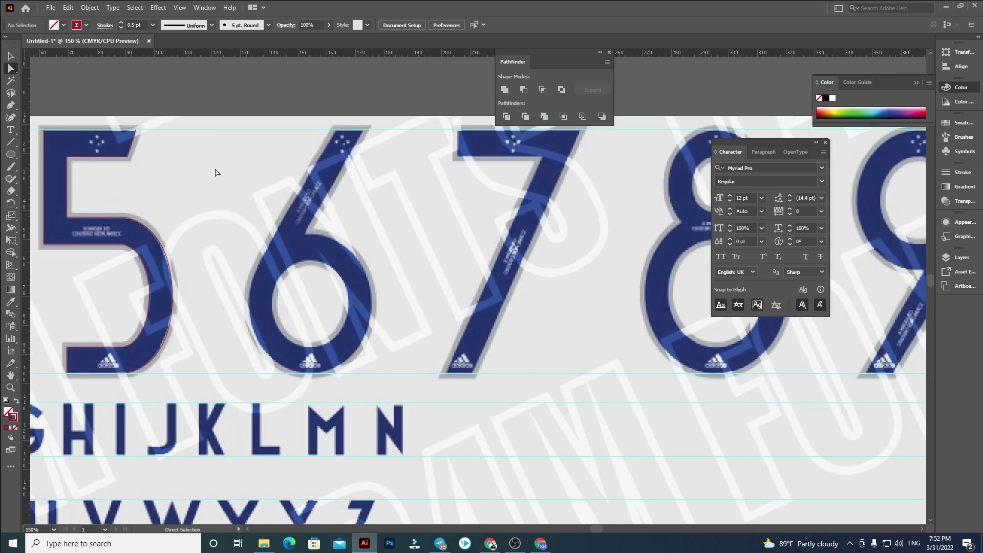
scroll(285, 283, "up", 1)
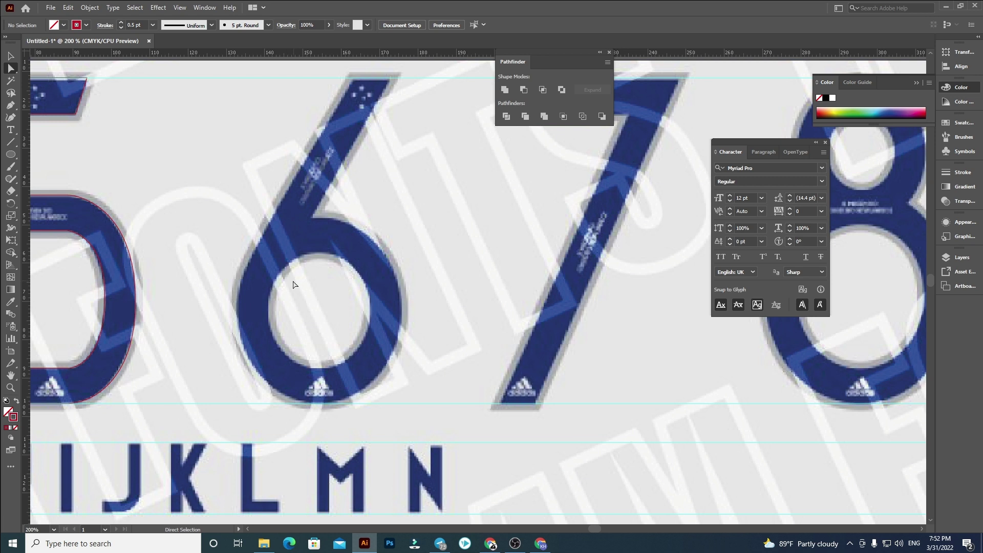
left_click(11, 105)
scroll(422, 82, "up", 1)
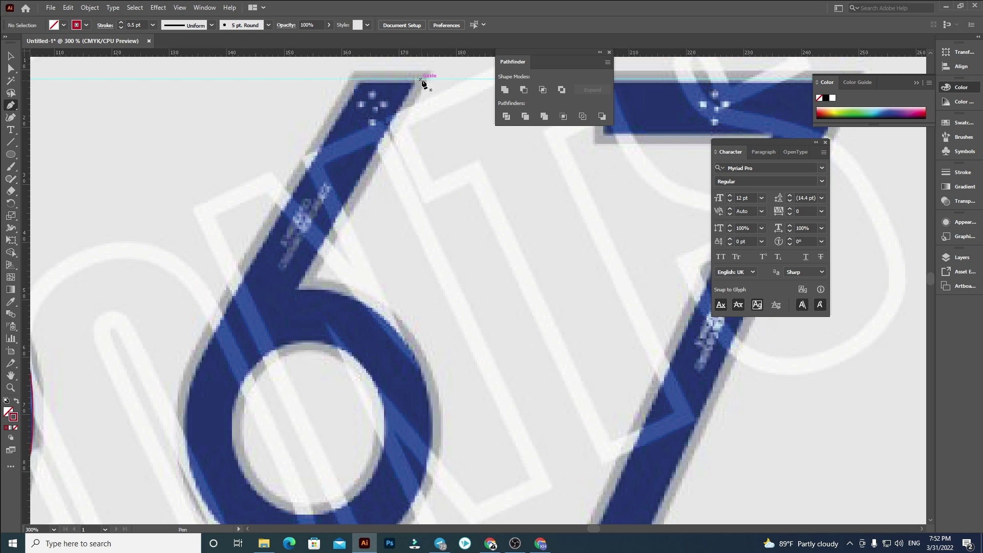
left_click(415, 79)
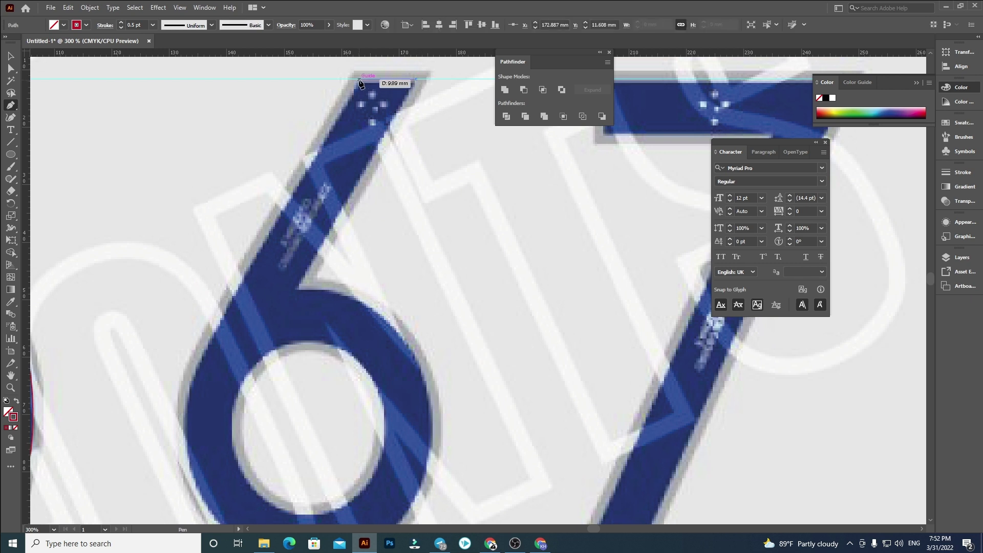
left_click(360, 82)
left_click_drag(175, 396, 213, 229)
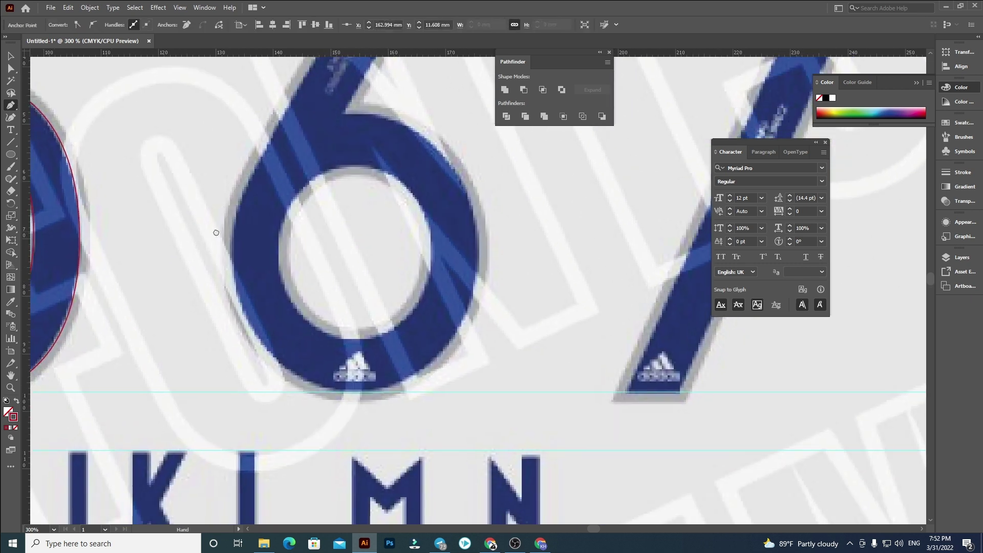
left_click(242, 193)
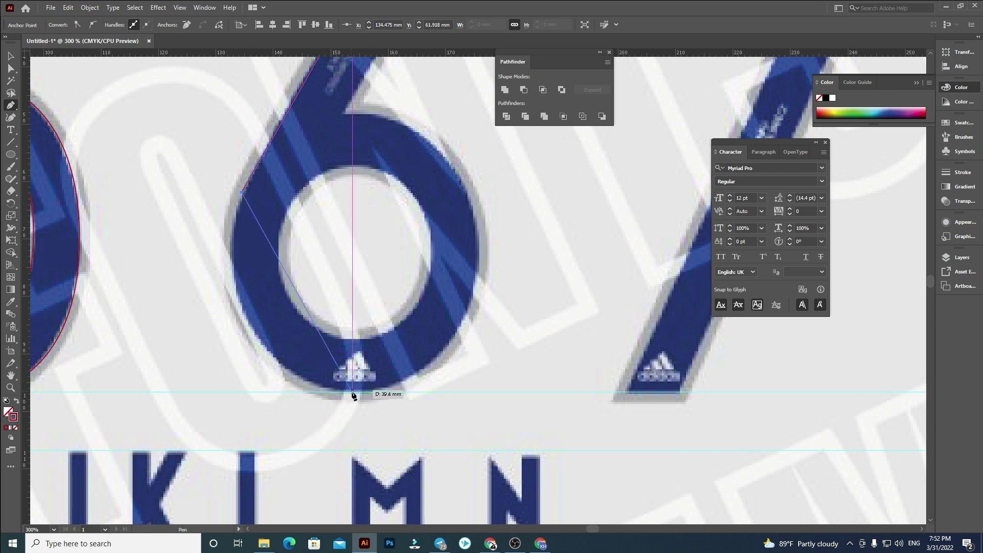
left_click(357, 393)
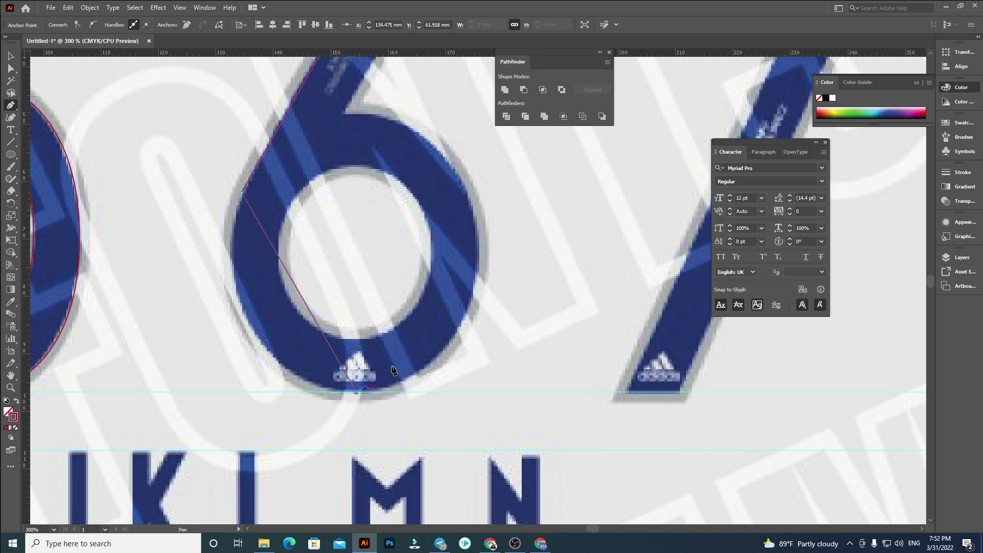
left_click(480, 264)
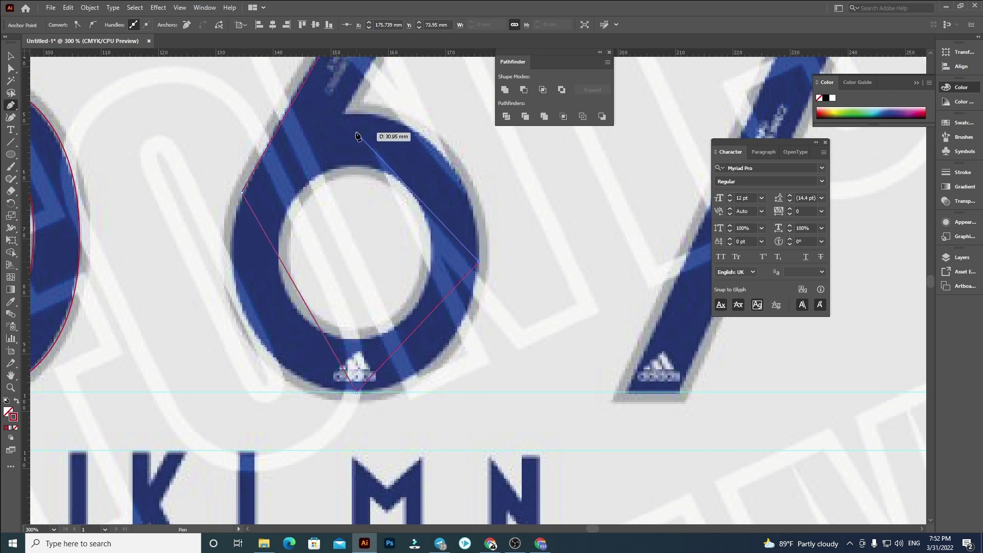
left_click_drag(369, 109, 233, 397)
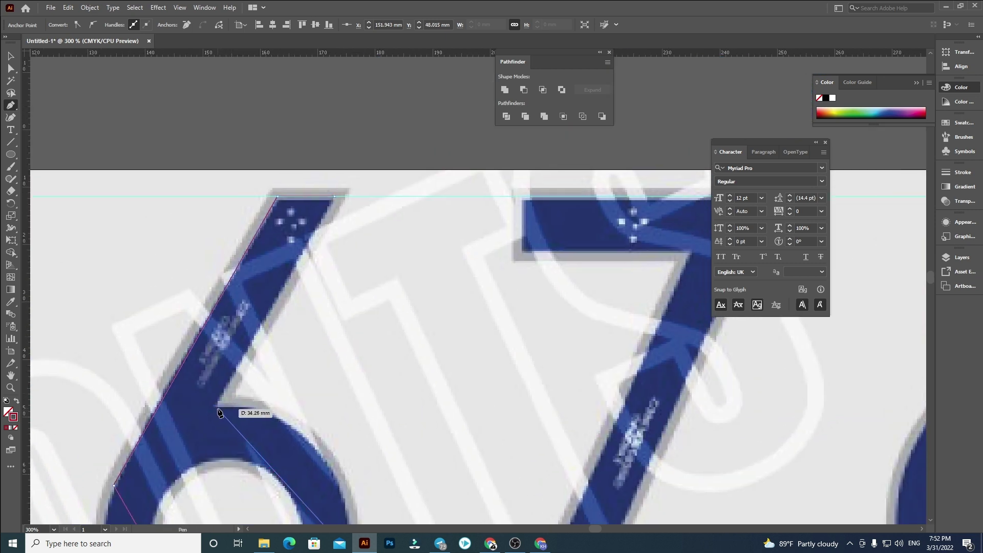
left_click(333, 197)
Draw a closed four-point Pen path on the 6's counter, with an anchor at its top, right, bottom and left extremes.
left_click_drag(303, 373, 355, 138)
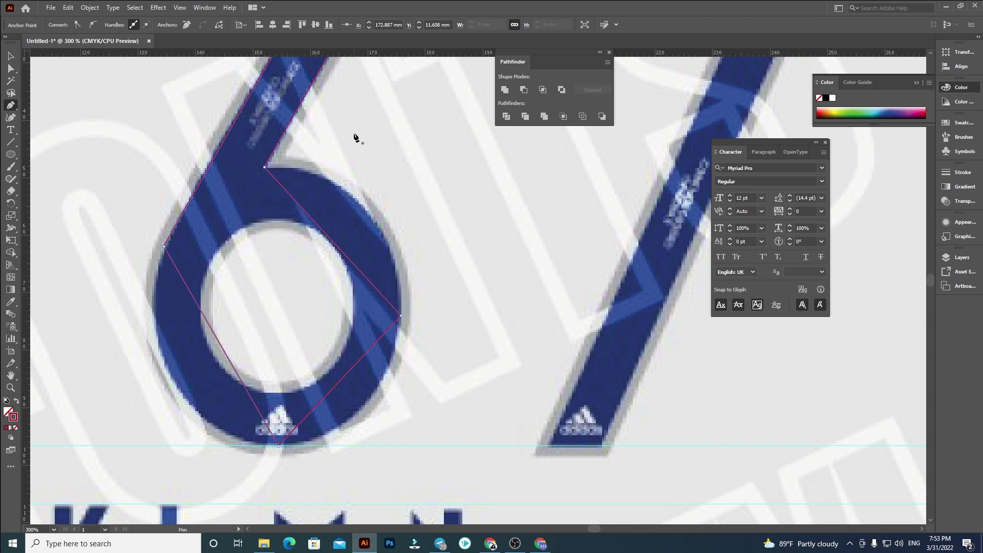
left_click(280, 220)
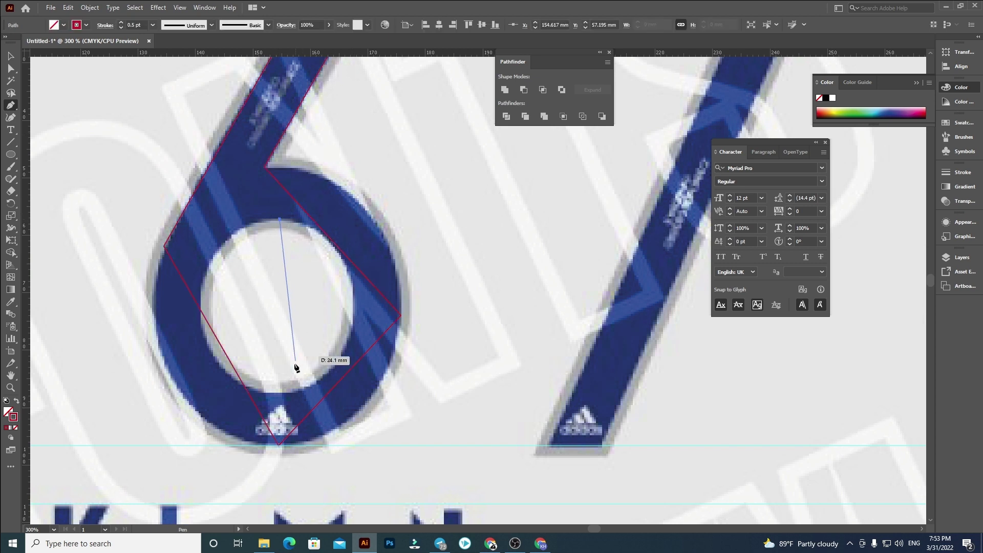
left_click(352, 311)
left_click(272, 392)
left_click(199, 296)
left_click(280, 221)
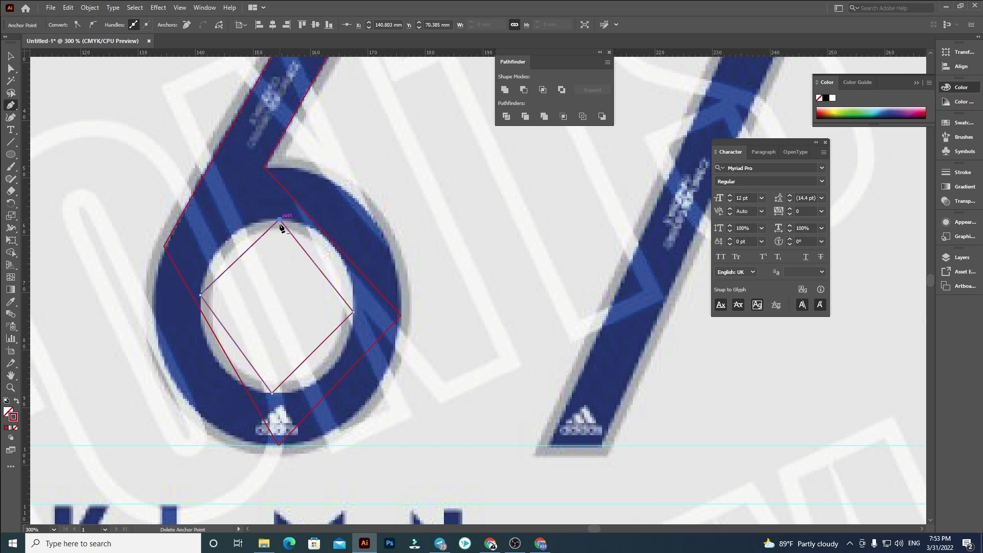
Convert the bottom, right and left shoulder anchors of the 6's outer bowl to smooth points.
key("a")
left_click(165, 245)
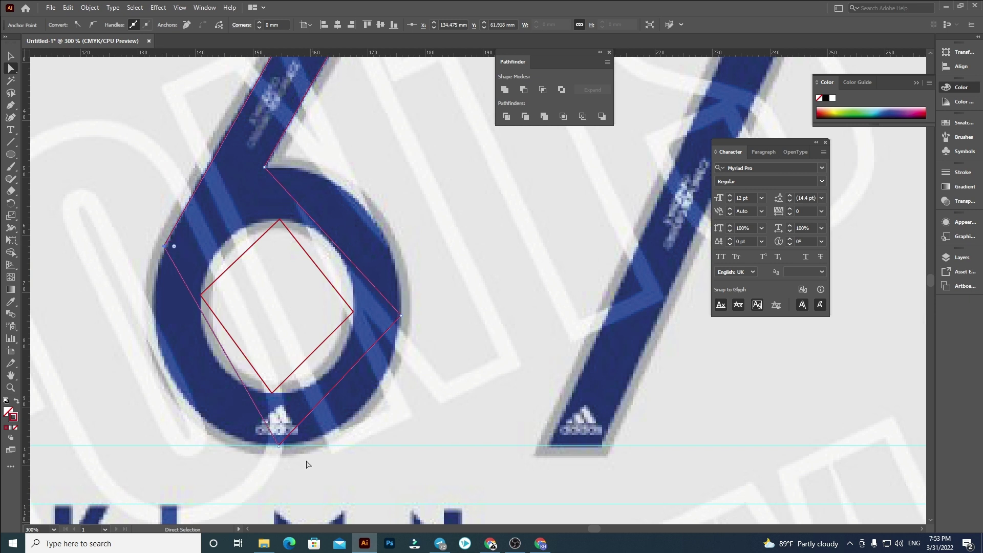
left_click(279, 445)
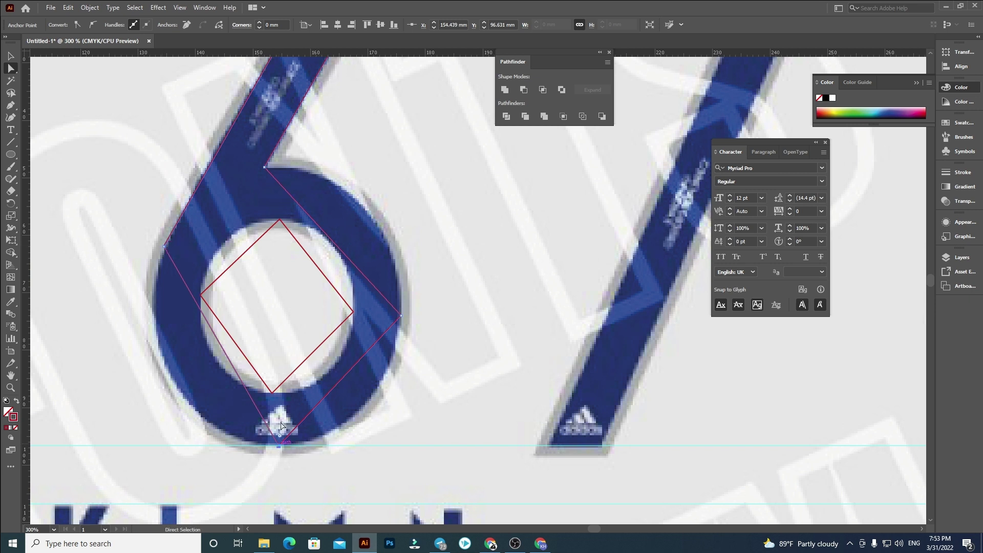
left_click(94, 25)
left_click(400, 315)
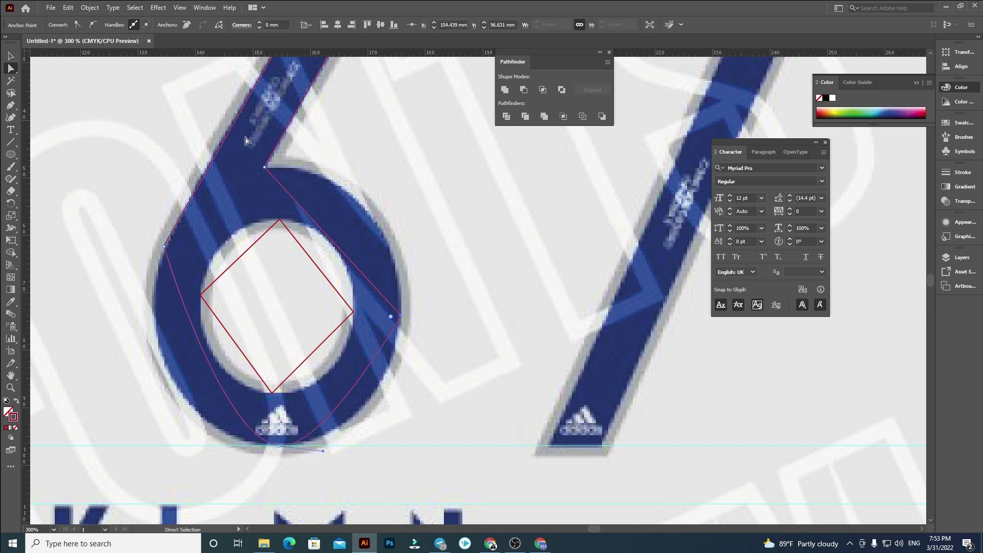
left_click(93, 26)
left_click(164, 247)
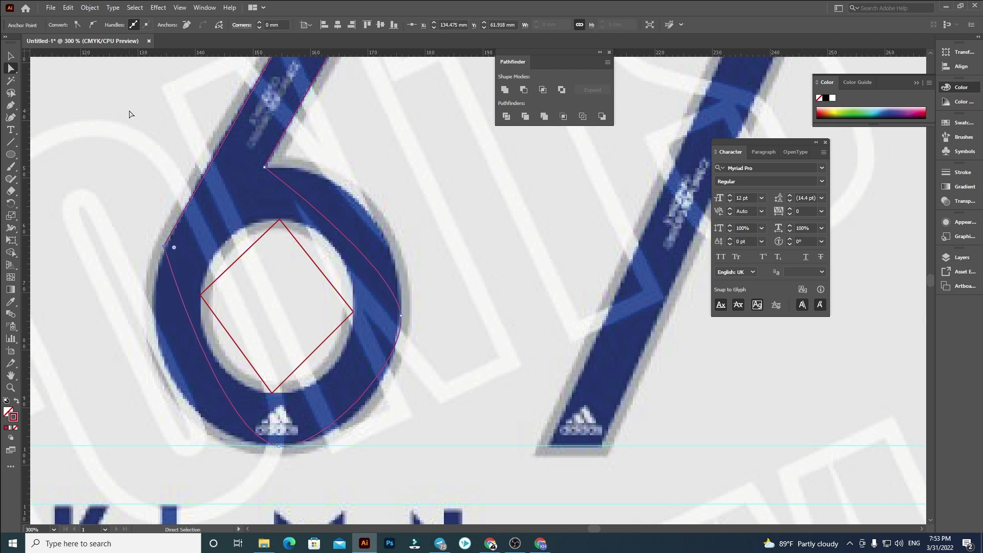
left_click(95, 26)
Align the 6's left shoulder handles with the diagonal stem and lengthen the bottom anchor's handles horizontally to follow the bowl.
left_click_drag(173, 164, 212, 163)
left_click_drag(137, 296, 119, 336)
left_click_drag(246, 154, 252, 396)
left_click_drag(288, 442, 309, 179)
left_click(366, 425)
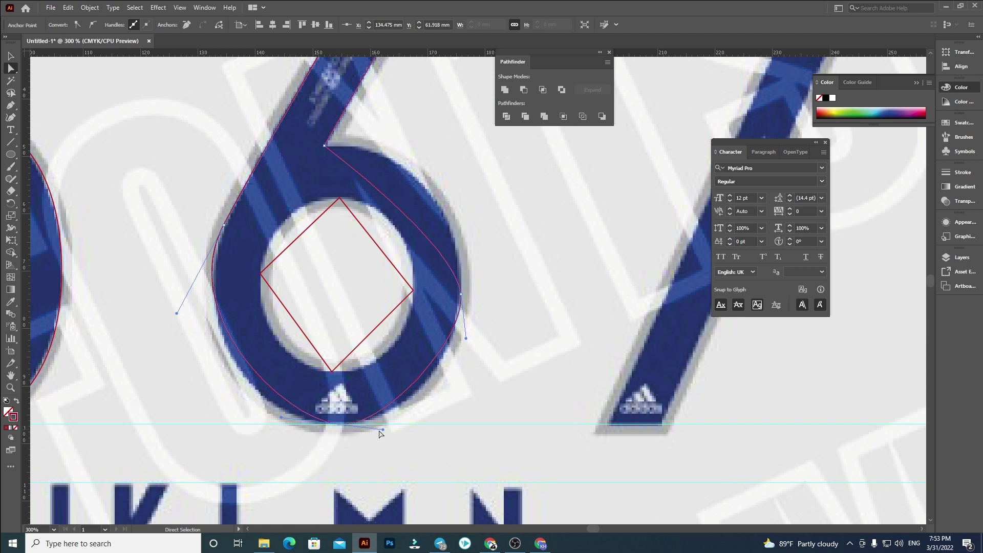
left_click_drag(385, 433, 416, 424)
mouse_move(256, 431)
left_mouse_down()
mouse_move(283, 429)
mouse_move(254, 431)
left_mouse_up()
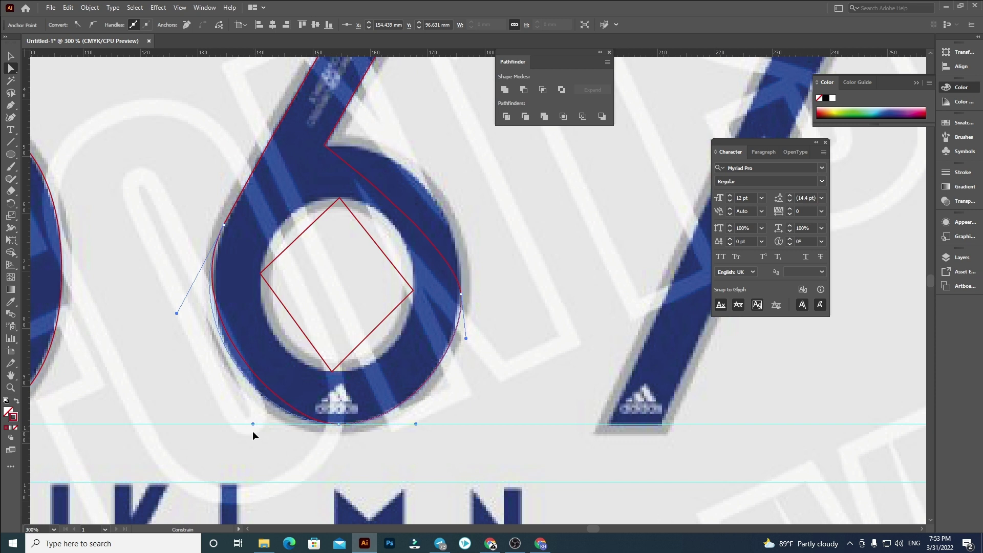
Make the 6's outer right anchor handles vertical and extend the upper one so the curve follows the bowl up to the notch.
left_click(463, 298)
left_click_drag(466, 339, 461, 342)
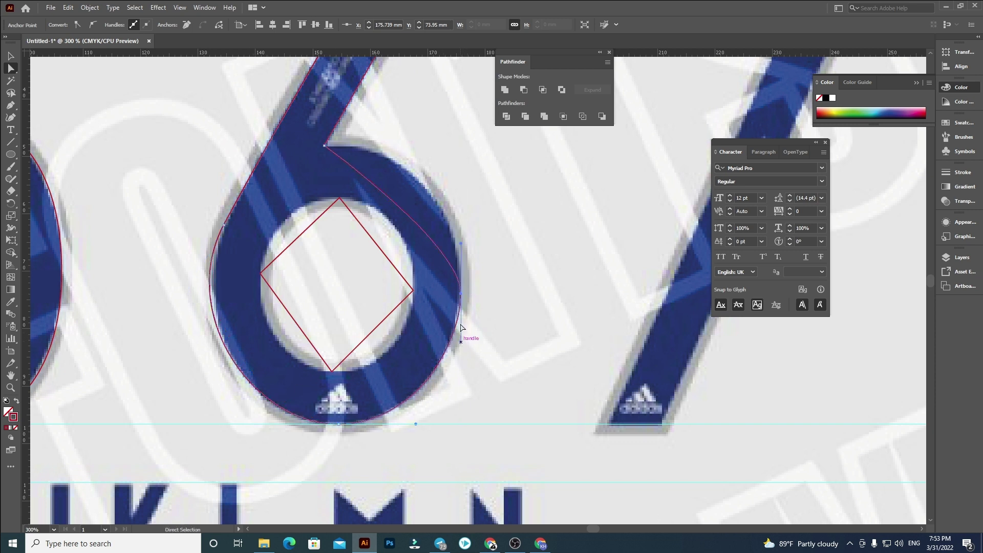
left_click_drag(463, 244, 456, 136)
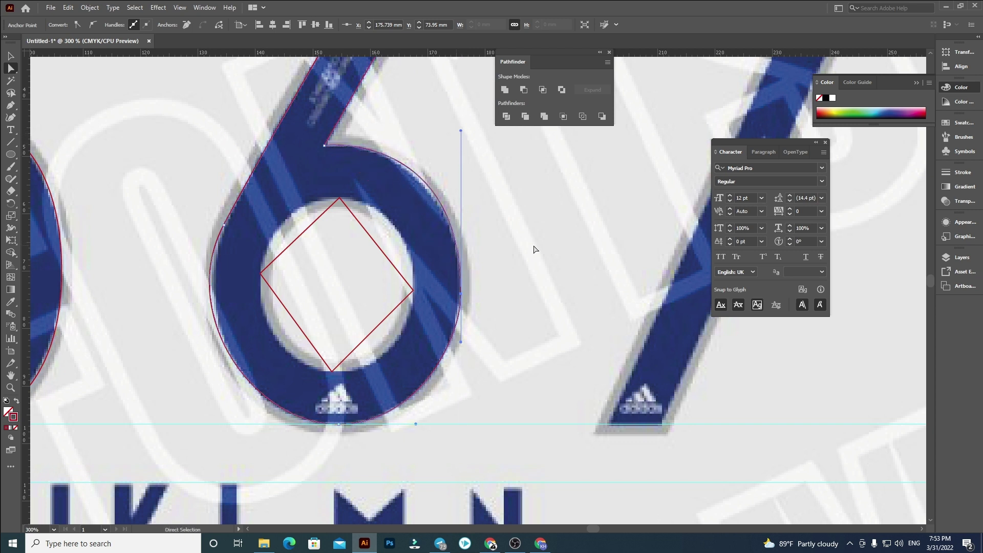
left_click(535, 249)
Convert all four anchors of the 6's counter path to smooth points.
left_click(412, 289)
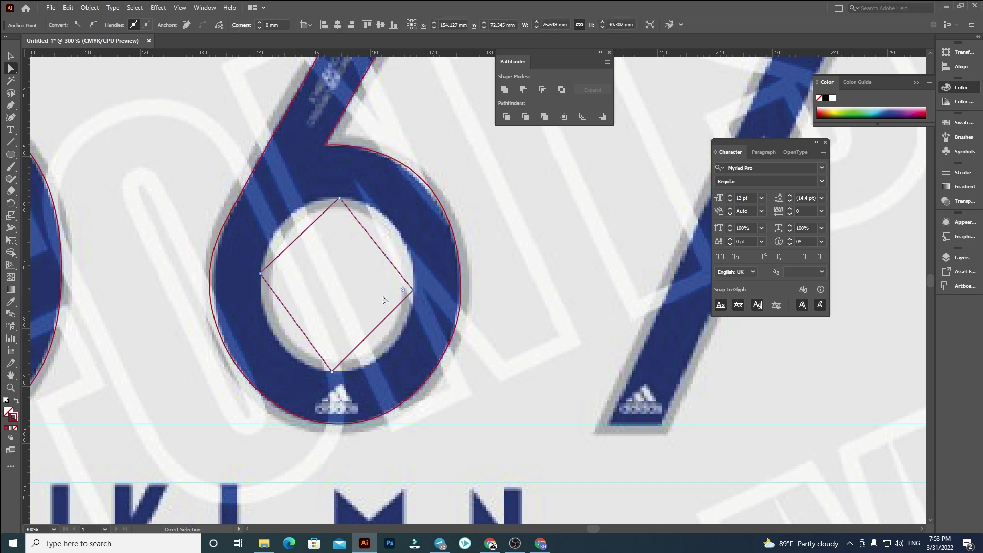
left_click(93, 25)
left_click(339, 198)
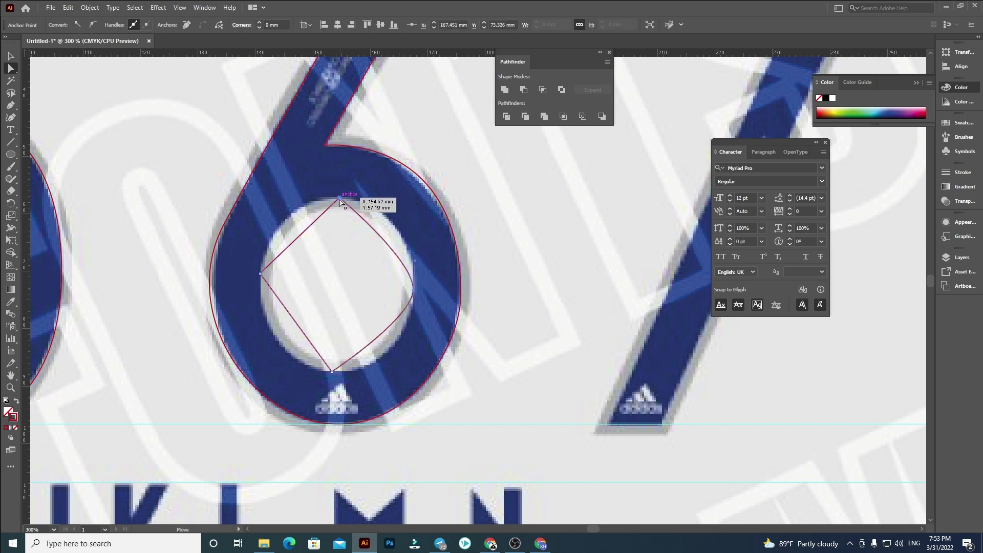
left_click(93, 24)
left_click(332, 370)
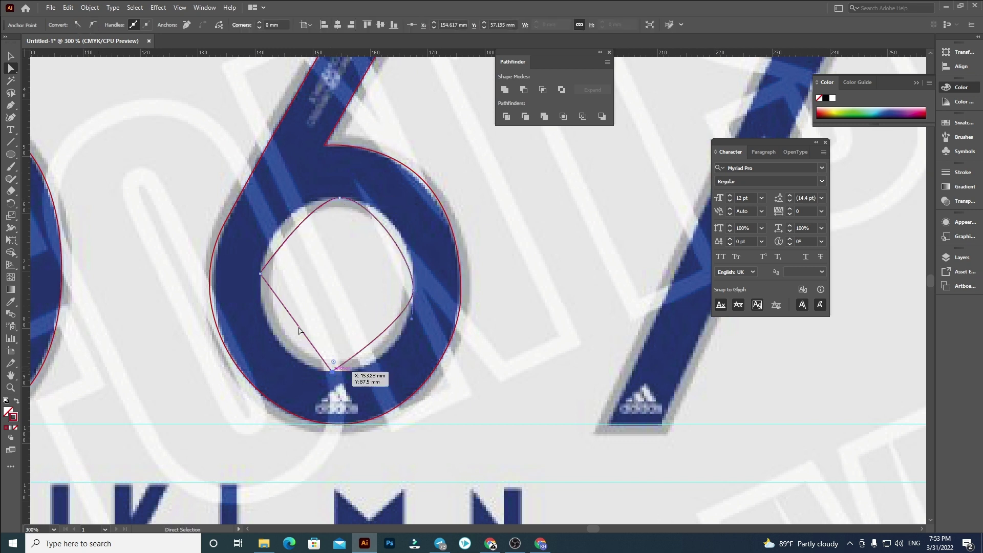
left_click(93, 24)
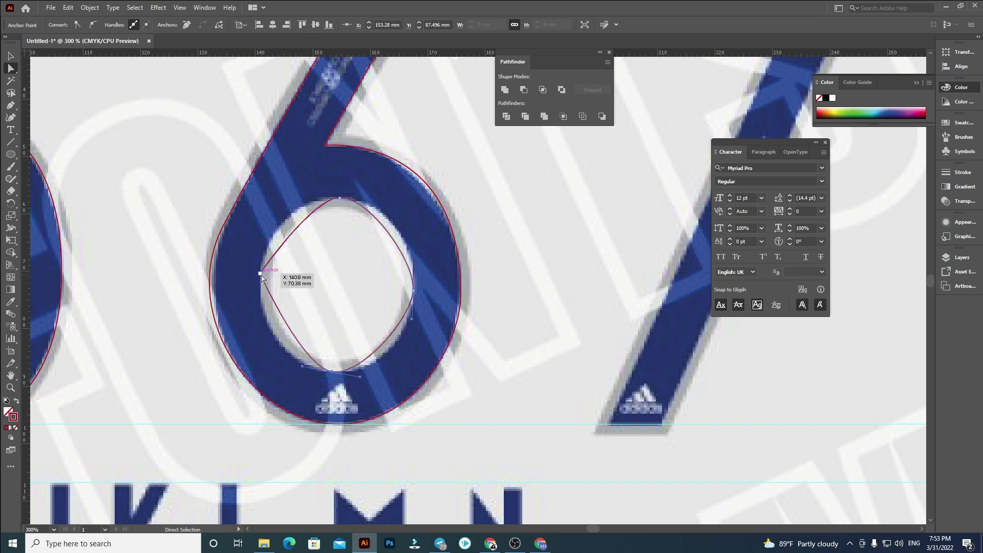
left_click(261, 274)
left_click(93, 25)
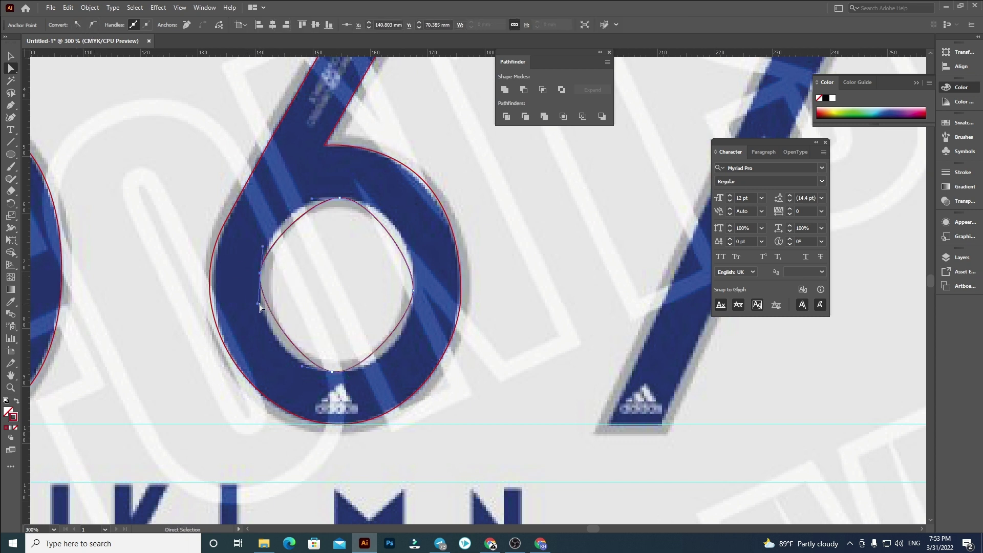
Lengthen the left anchor's lower handle vertically and both top anchor handles horizontally to fit the 6's counter edge.
left_click_drag(258, 306, 262, 348)
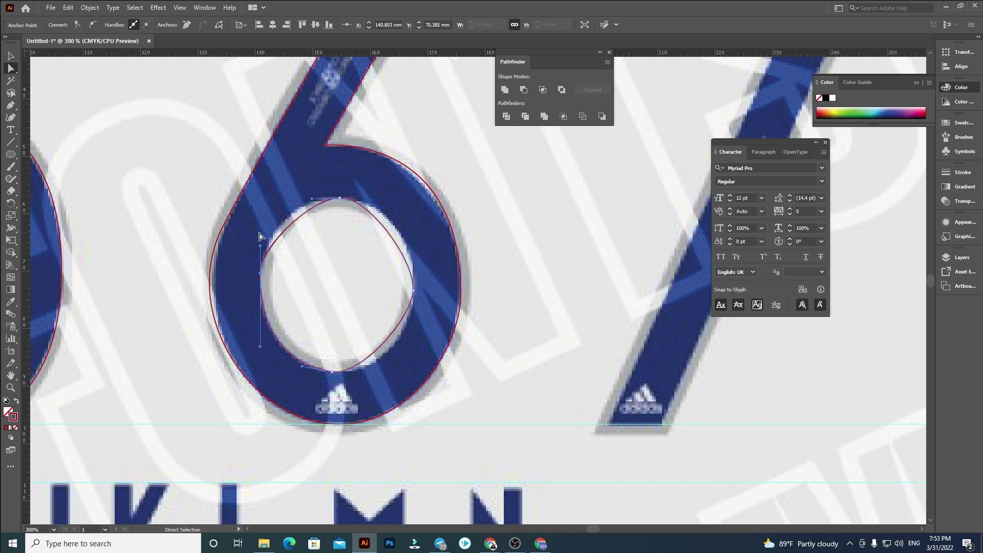
left_click(338, 199)
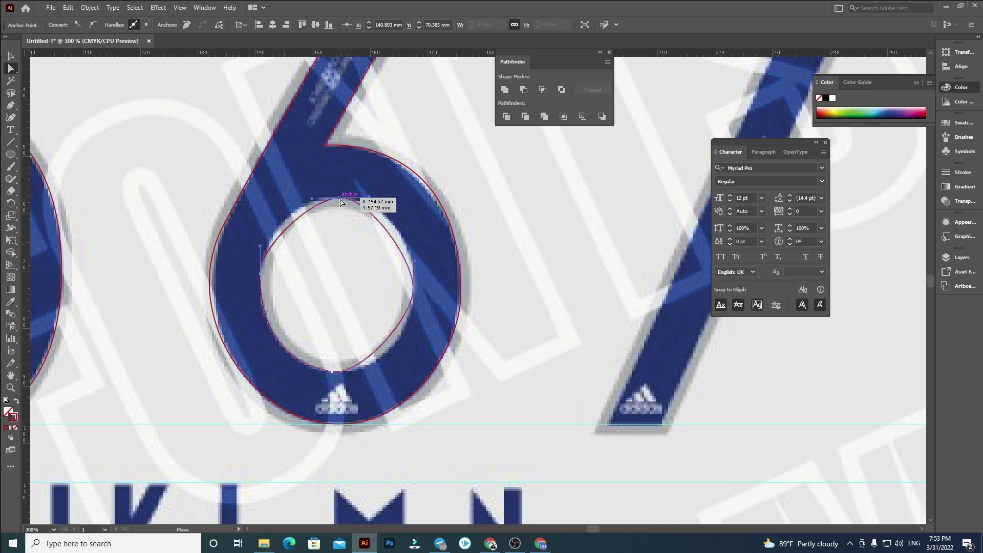
left_click(368, 199)
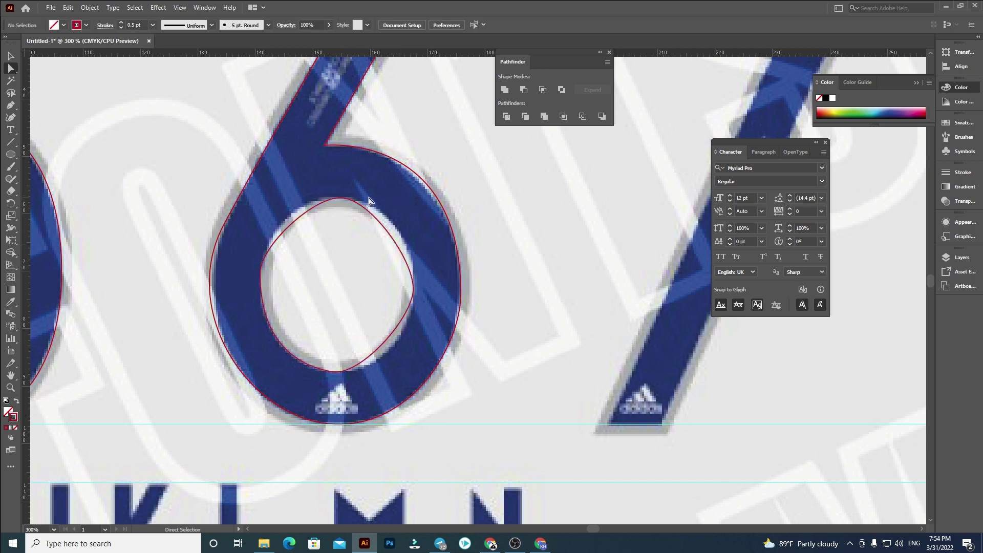
left_click(339, 198)
left_click_drag(373, 202, 396, 198)
left_click_drag(307, 200, 286, 203)
Lengthen both vertical handles of the counter's right anchor so the curve matches the 6's inner edge.
left_click(414, 295)
left_click_drag(415, 321, 414, 348)
left_click_drag(414, 262, 413, 248)
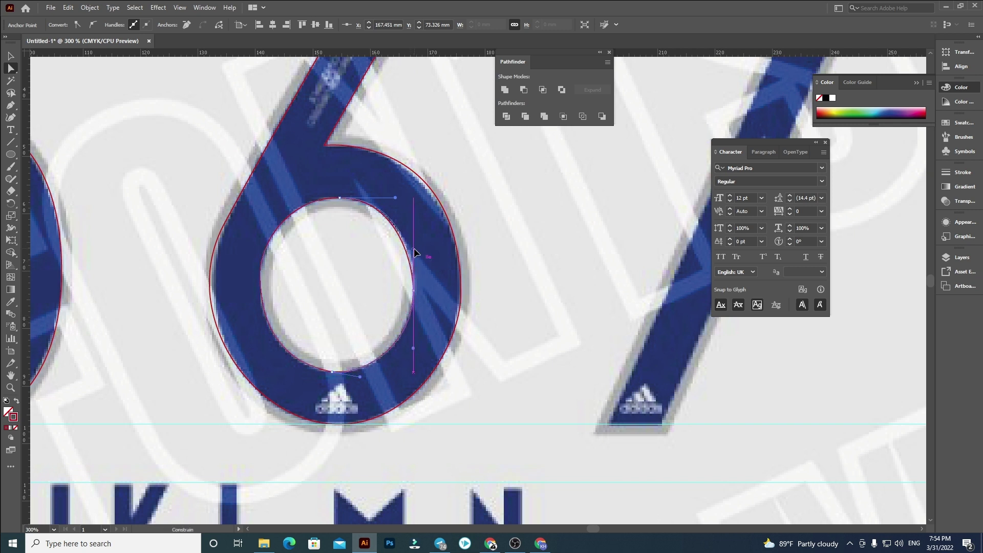
left_click(503, 221)
scroll(483, 227, "down", 2)
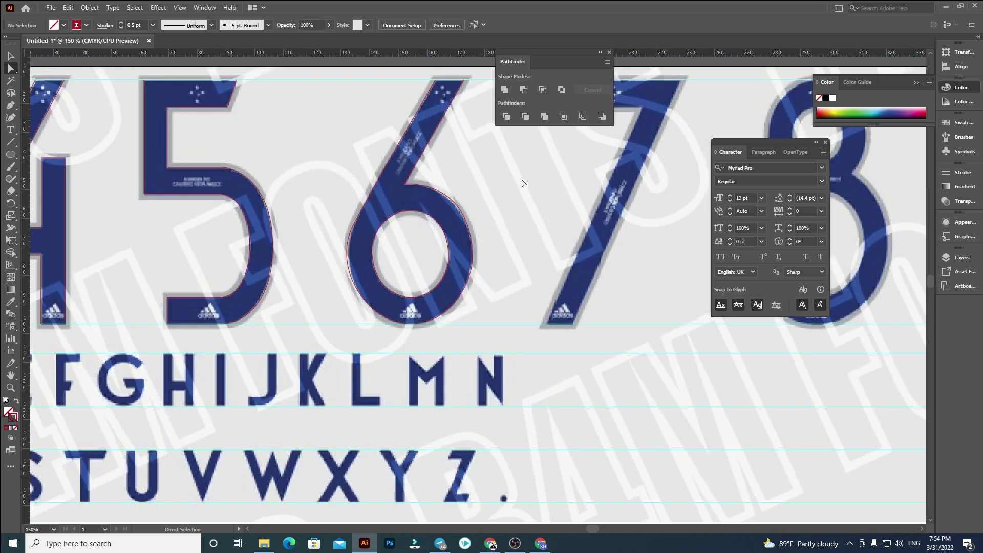
Subtract the 6's inner counter from its outer outline to make one hollow shape.
left_click_drag(501, 187, 431, 237)
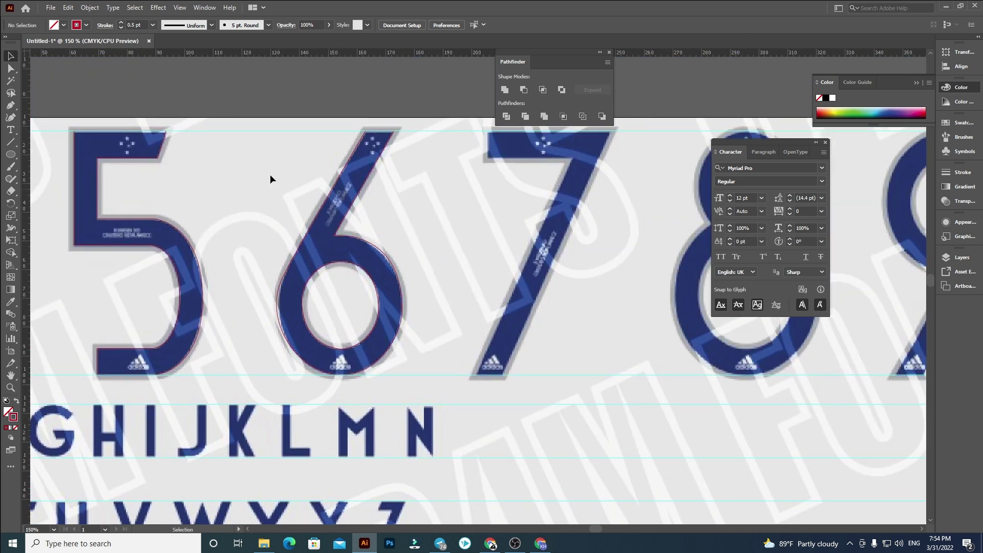
left_click_drag(270, 179, 451, 284)
left_click(523, 89)
Trace the 7's outline as a closed straight-sided path with six corner anchors, aligning its ends with the guides.
left_click_drag(672, 298, 481, 318)
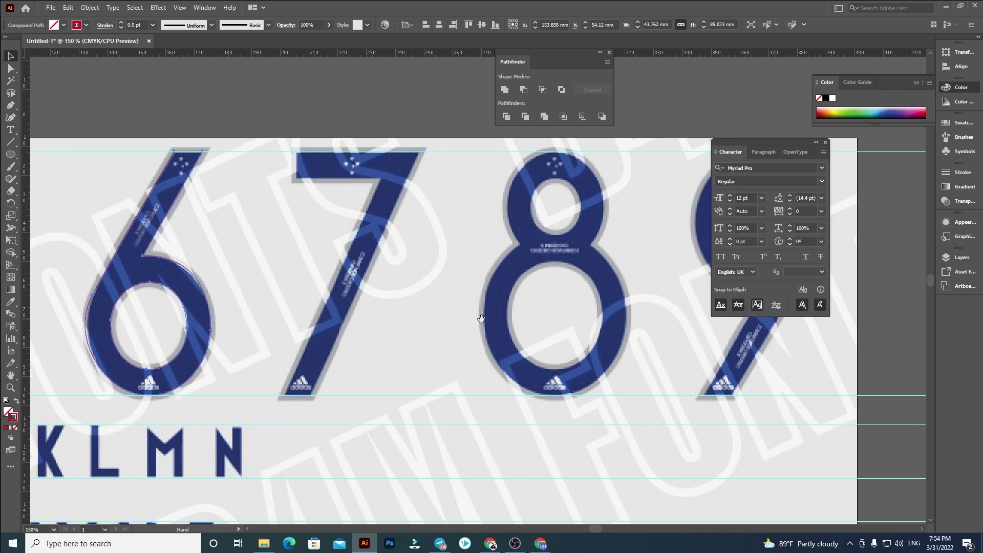
left_click(10, 105)
scroll(379, 155, "up", 1)
left_click(268, 149)
left_click(268, 188)
left_click(380, 188)
left_click(252, 475)
left_click(288, 475)
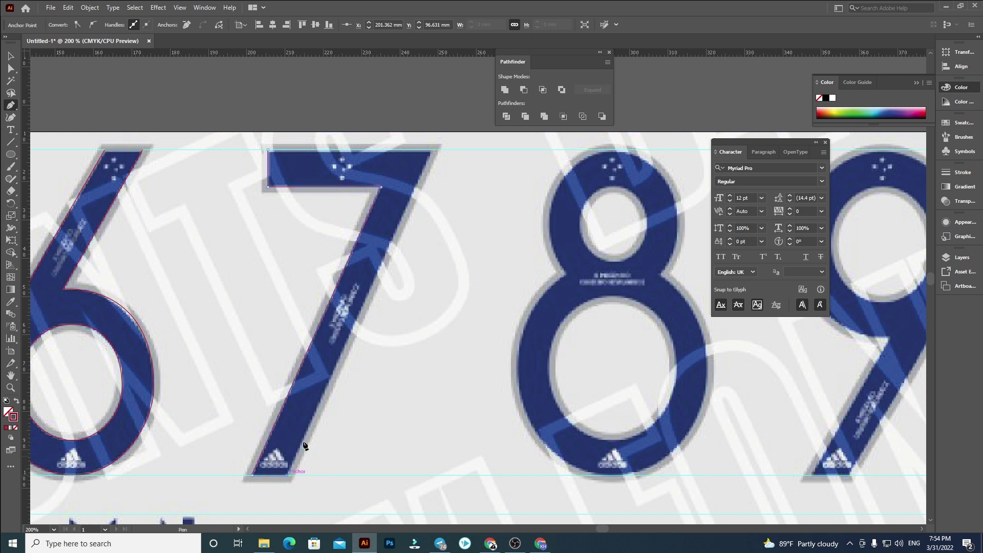
left_click(432, 150)
left_click(267, 150)
Trace the 8's outer outline as a closed straight-segment path with anchors at the top, bottom, both waist notches and the bowls' widest points.
left_click_drag(553, 254, 331, 221)
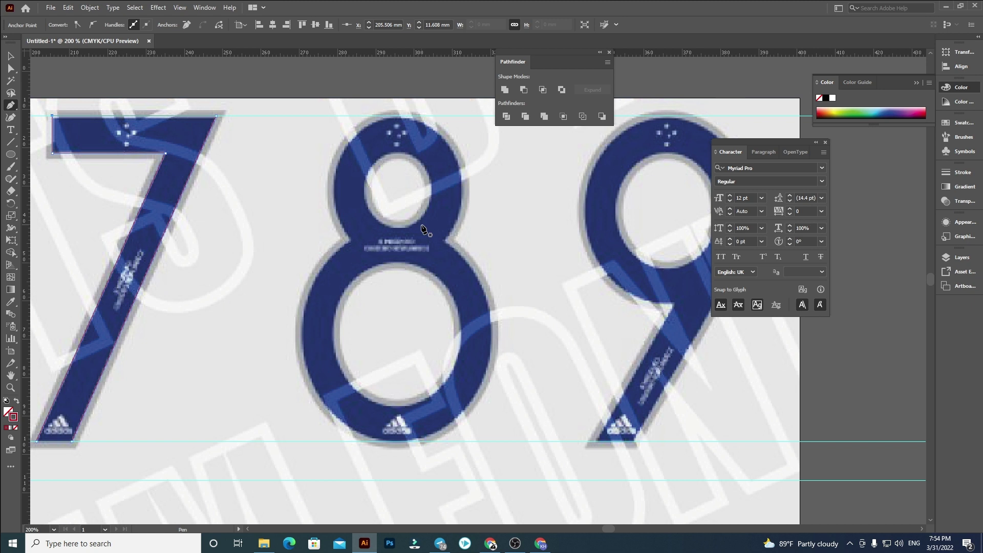
scroll(376, 235, "up", 1)
left_click(342, 240)
left_click_drag(318, 279, 246, 413)
left_click(340, 189)
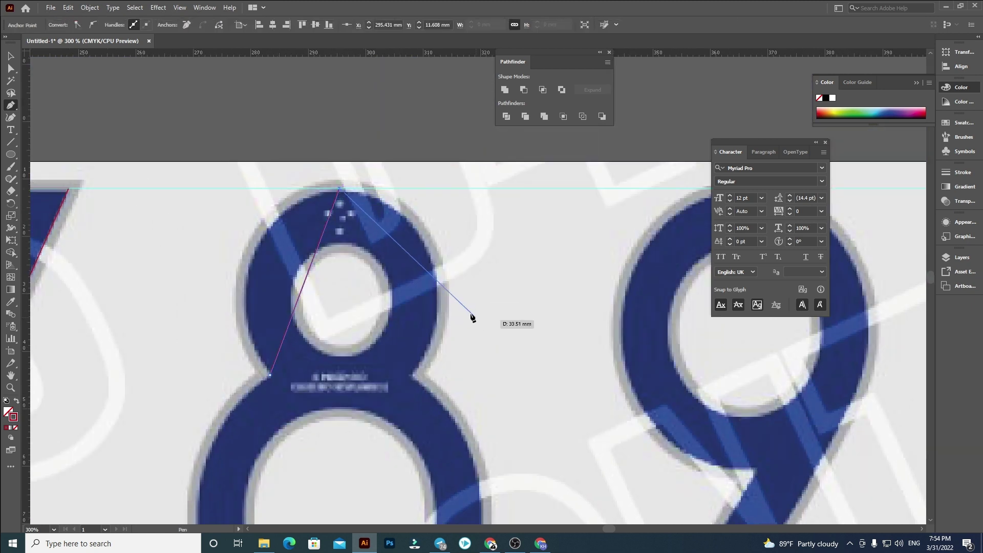
left_click(438, 302)
left_click_drag(438, 347, 423, 273)
left_click(397, 299)
scroll(425, 353, "down", 3)
left_click(416, 279)
left_click(277, 445)
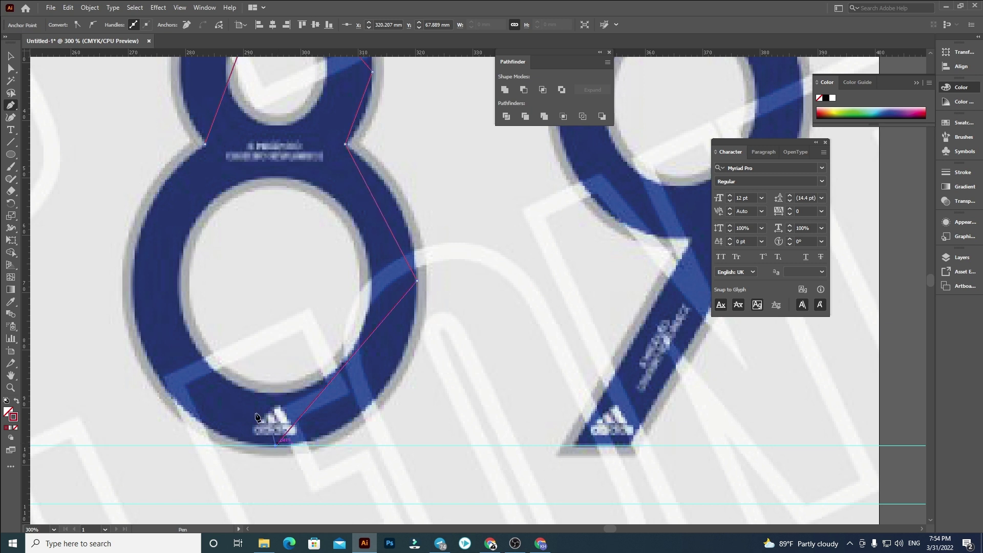
left_click(131, 285)
left_click_drag(306, 147, 314, 293)
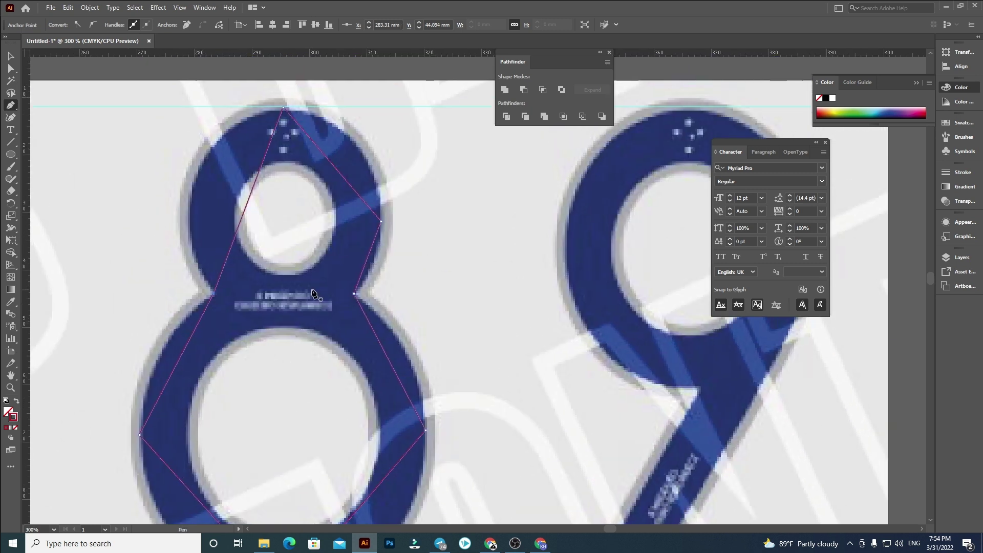
Trace the 8's upper counter as a closed path with four corner anchors at its outermost points.
left_click(283, 276)
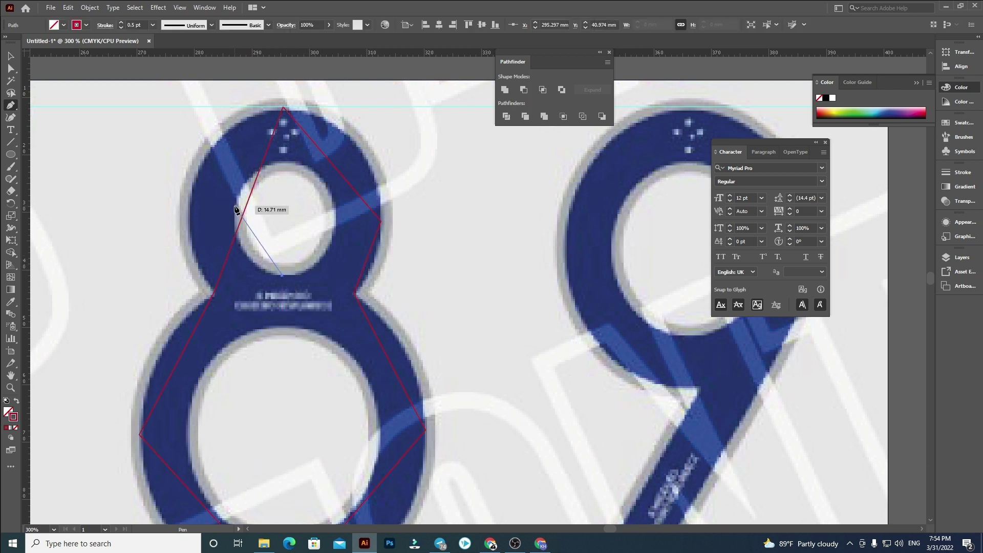
left_click(234, 206)
left_click(287, 162)
left_click(336, 216)
left_click(282, 276)
Trace the 8's lower counter as a closed path with four corner anchors at its outermost points.
left_click_drag(320, 263, 344, 104)
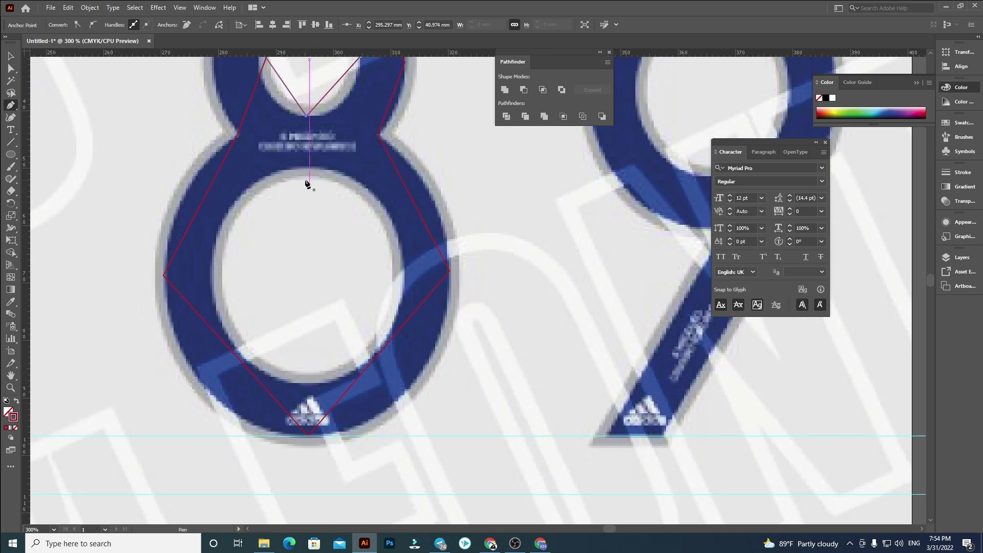
left_click(306, 167)
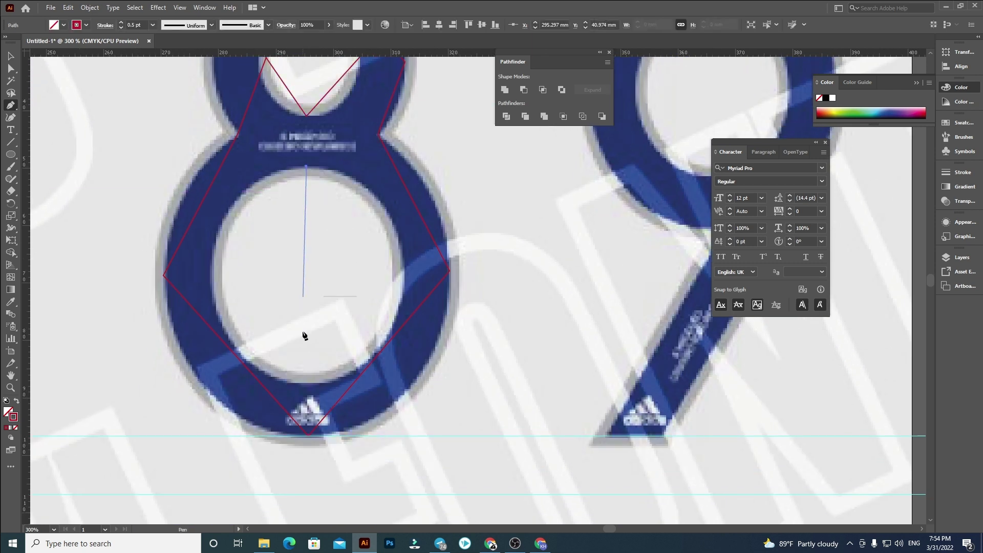
left_click(212, 270)
left_click(303, 383)
left_click(402, 289)
left_click(307, 167)
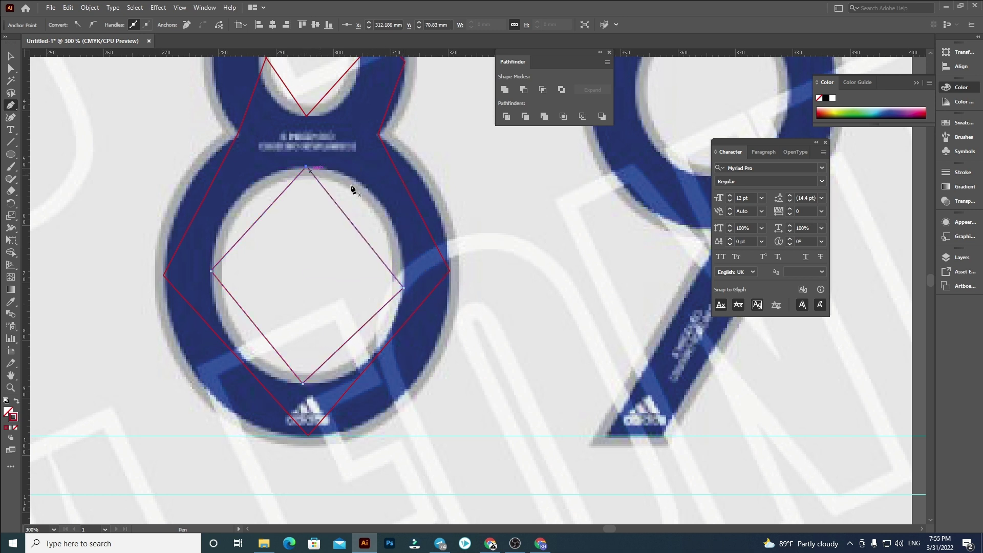
Convert the top anchor and the upper bowl's right anchor on the 8's outer path to smooth points.
scroll(390, 205, "up", 4)
key("a")
scroll(416, 172, "up", 3)
scroll(415, 172, "left", 1)
left_click_drag(371, 134, 399, 127)
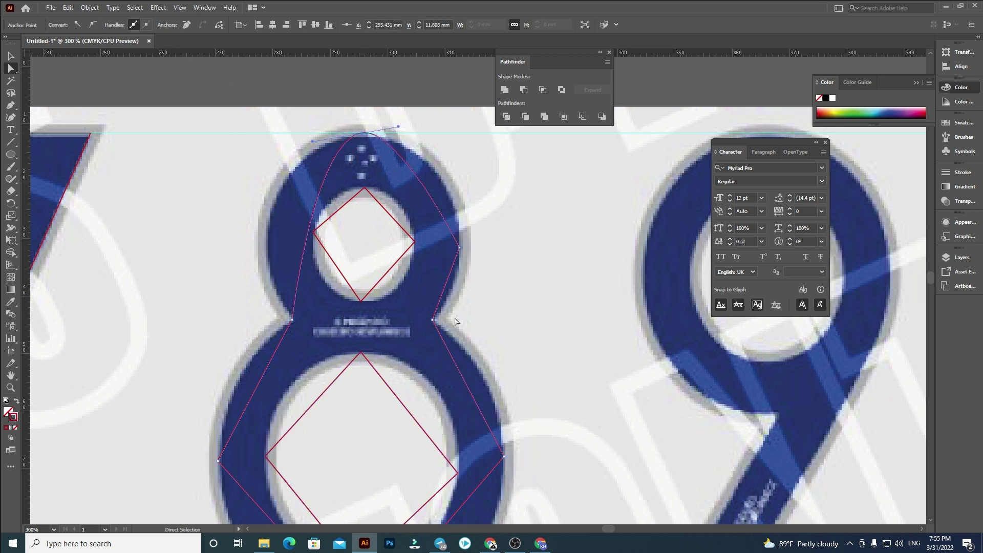
left_click(293, 320)
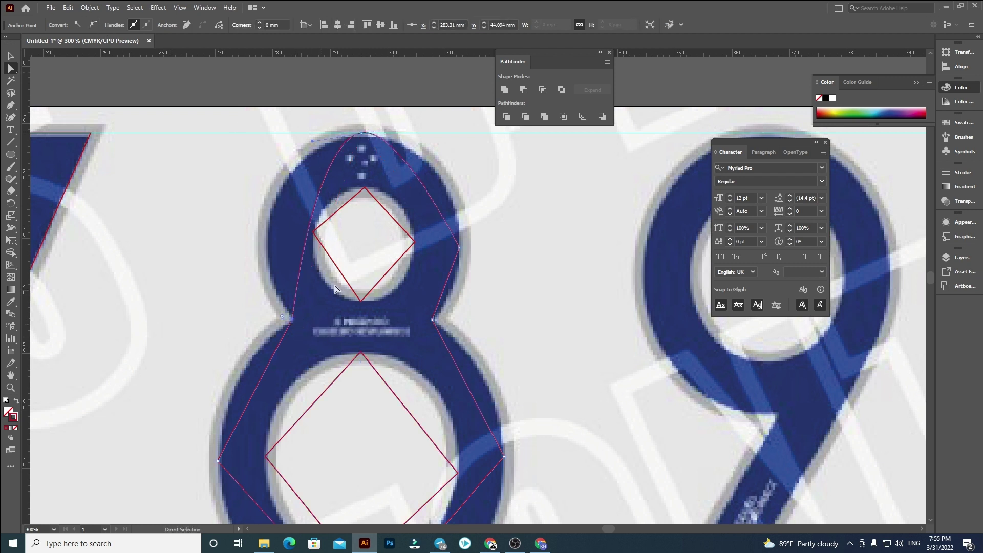
left_click(454, 249)
left_click(91, 26)
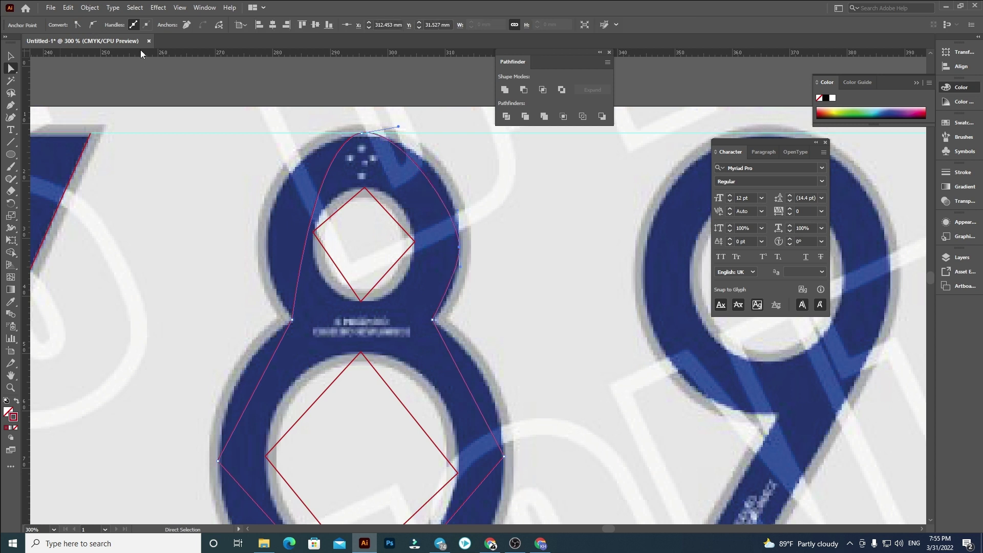
Lengthen the upper bowl's right anchor handles vertically, level the top anchor's handles, and extend the left one of the top pair.
left_click_drag(460, 267, 464, 290)
left_click_drag(466, 177, 452, 174)
left_click(357, 134)
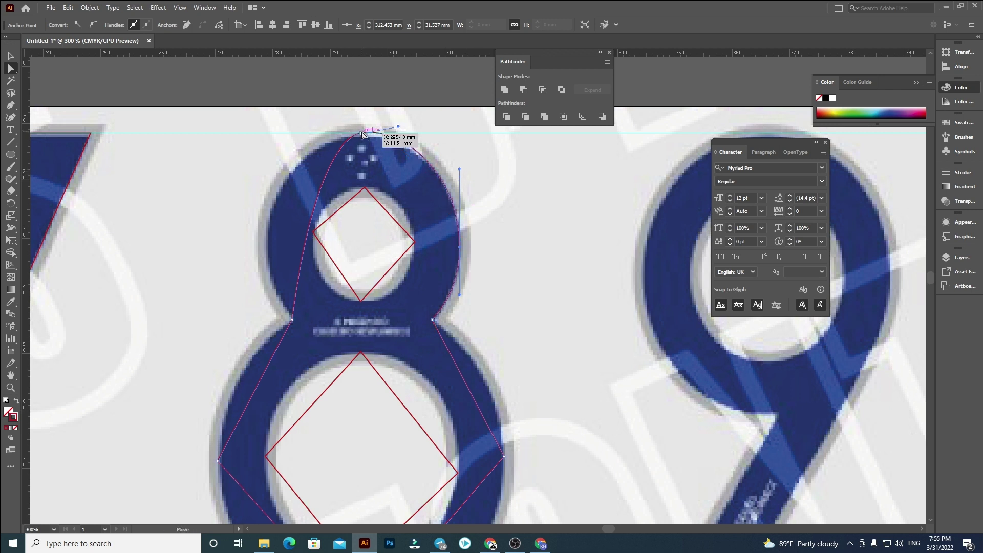
left_click_drag(398, 127, 401, 131)
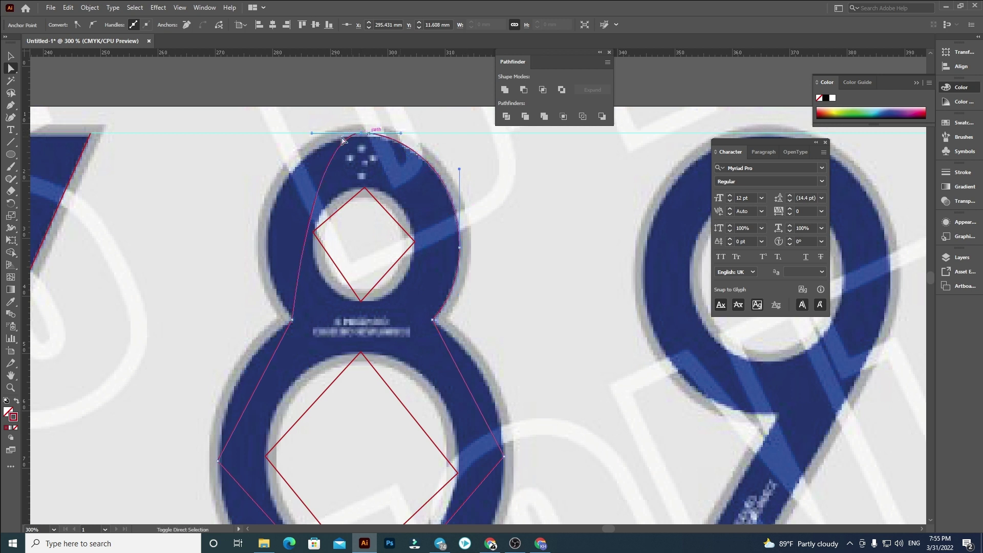
left_click_drag(311, 134, 250, 158)
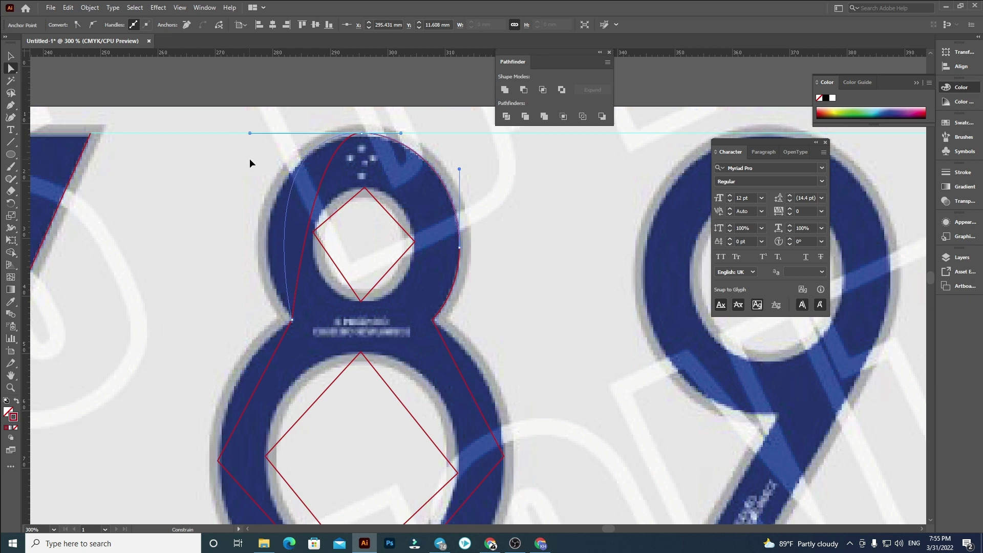
Smooth the 8's left waist anchor, pull its upper handle outward, and shift the top anchor slightly right to fit the upper bowl.
left_click(291, 320)
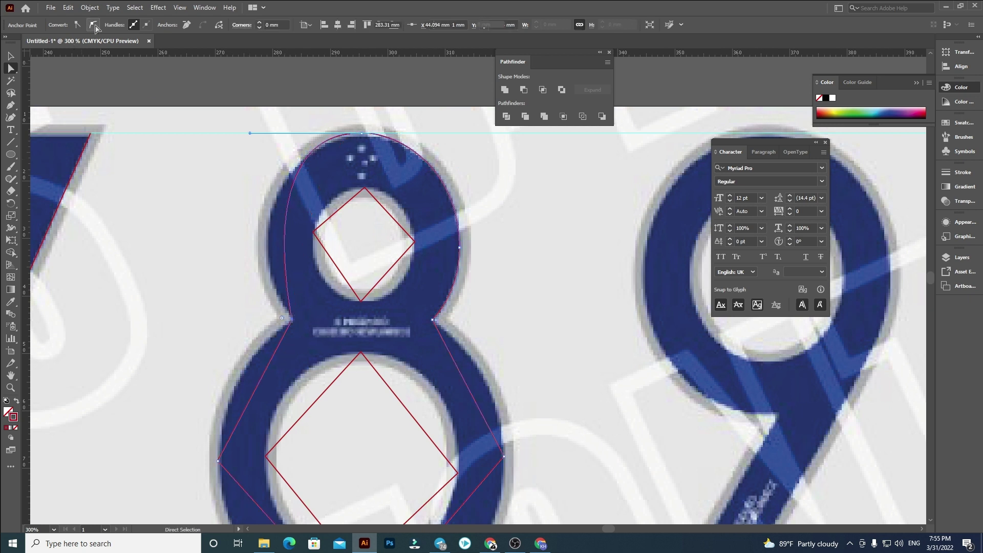
left_click_drag(299, 270, 251, 276)
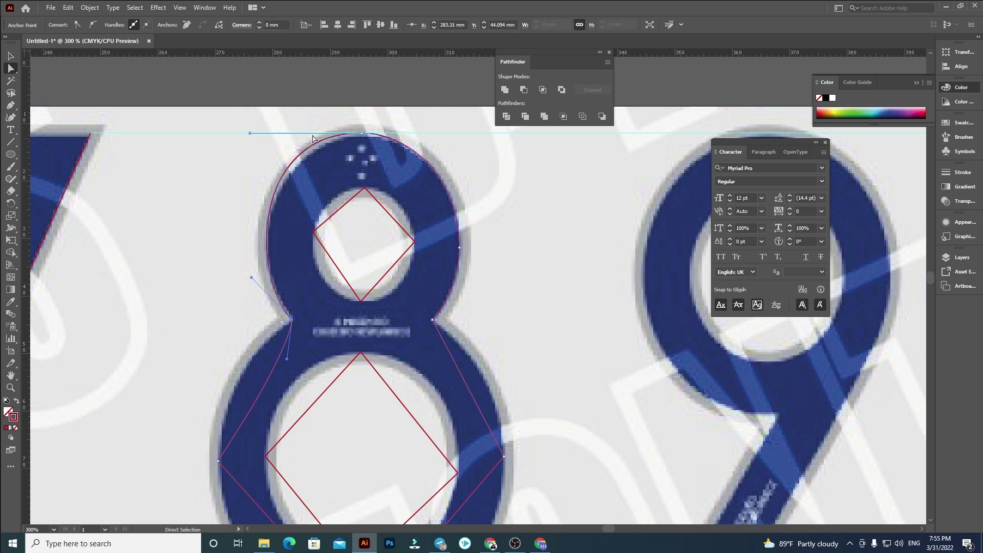
left_click(364, 134)
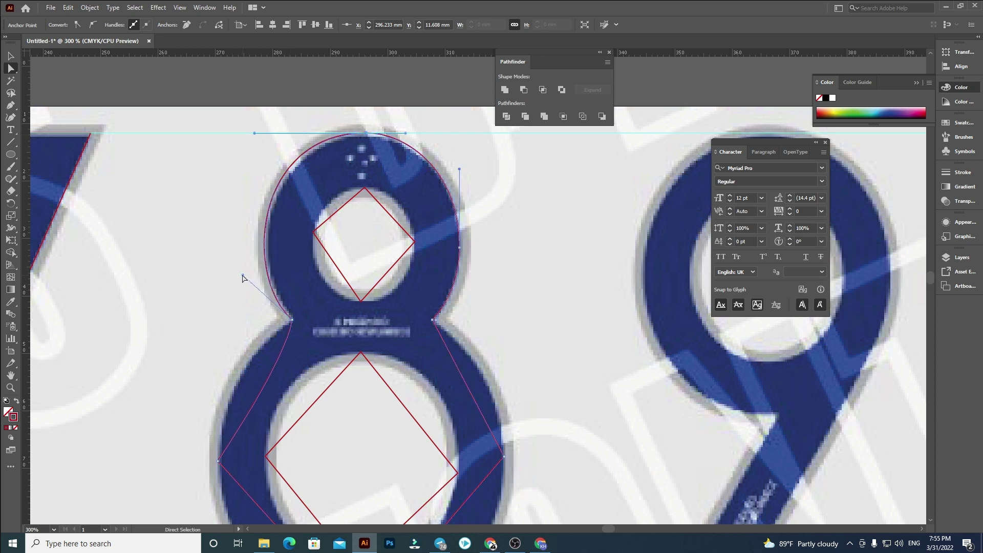
Pull the left waist anchor's lower handle outward so the outline follows the upper left edge of the 8's lower bowl.
scroll(381, 134, "up", 1)
scroll(383, 134, "up", 1)
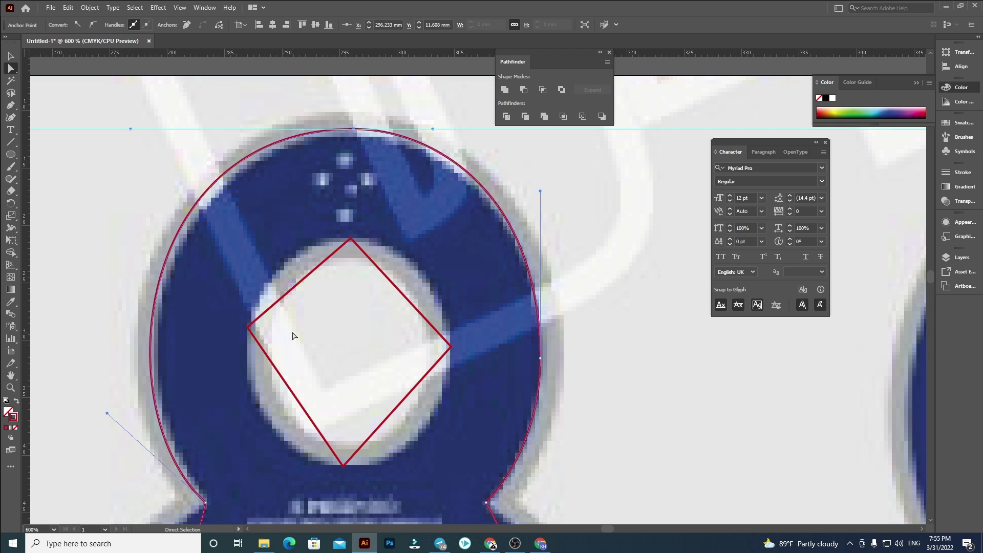
left_click_drag(294, 335, 334, 150)
left_click_drag(237, 355, 240, 241)
left_click(247, 418)
left_click_drag(294, 397, 256, 208)
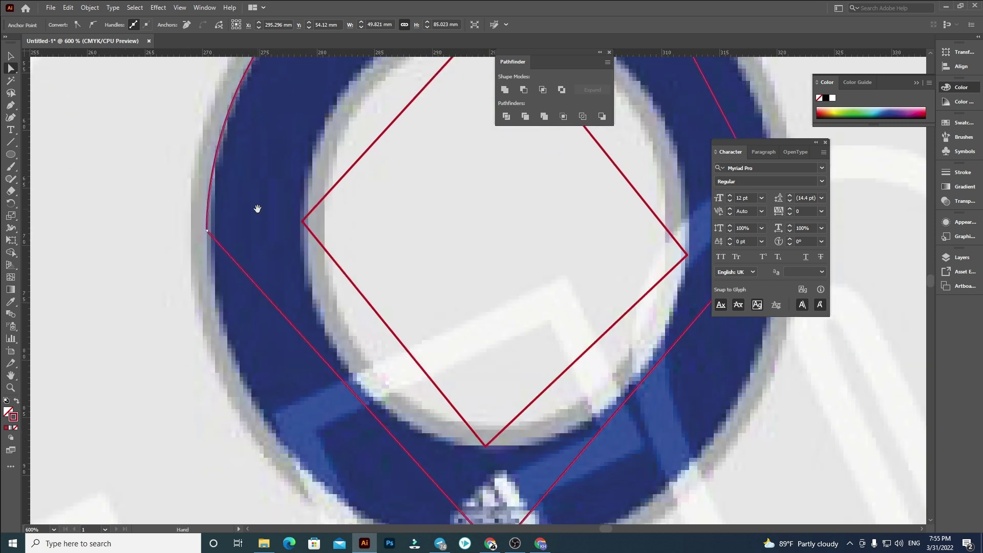
scroll(315, 272, "down", 1)
left_click_drag(440, 150, 346, 231)
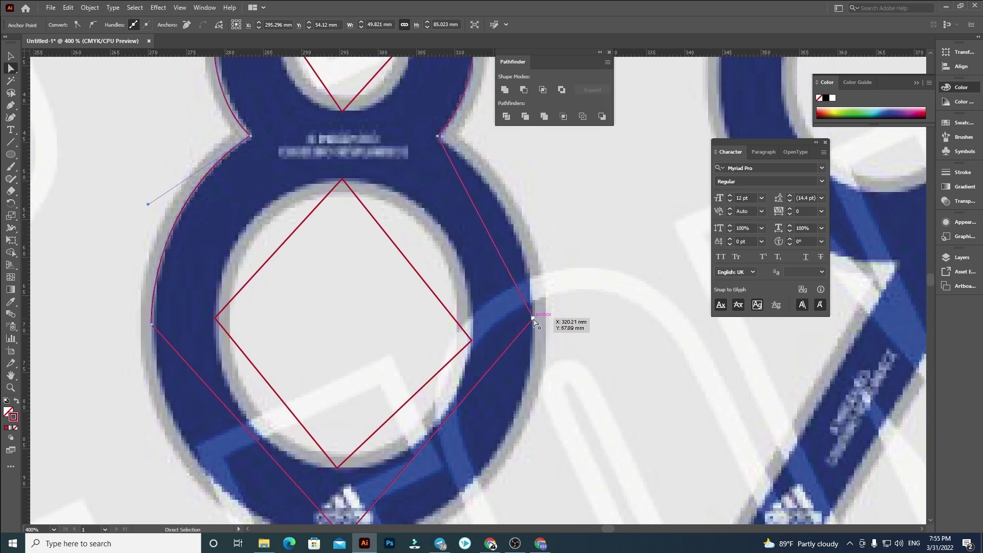
Convert the lower bowl's right anchor to smooth and extend its upper handle vertically to match the 8's upper right curve.
left_click(533, 317)
left_click(93, 25)
left_click_drag(539, 267, 533, 185)
Convert the 8's bottom anchor to smooth, extend both its handles horizontally, and lengthen the right anchor's lower handle to fit the bowl.
left_click_drag(517, 316, 472, 180)
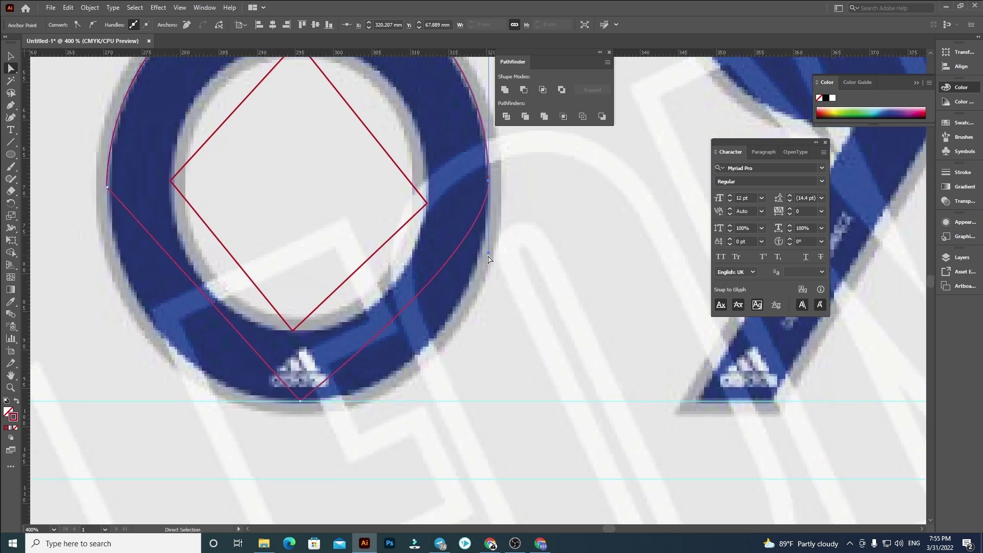
left_click(299, 400)
left_click(94, 24)
left_click_drag(371, 408, 442, 401)
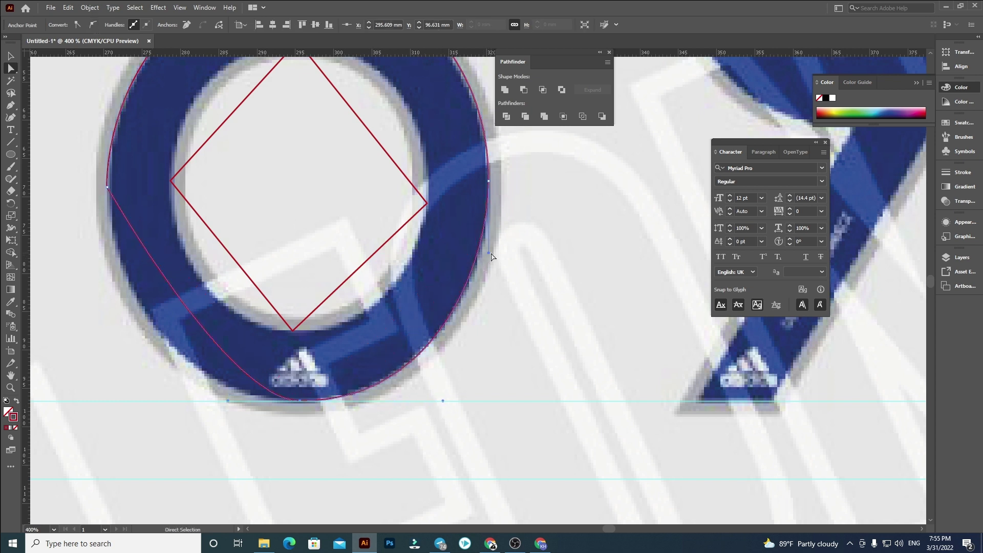
left_click_drag(492, 254, 490, 262)
left_click_drag(229, 403, 140, 400)
Convert the lower bowl's left anchor to smooth with vertical handles, then shorten its upper handle and the bottom anchor's left handle.
left_click_drag(109, 188, 110, 189)
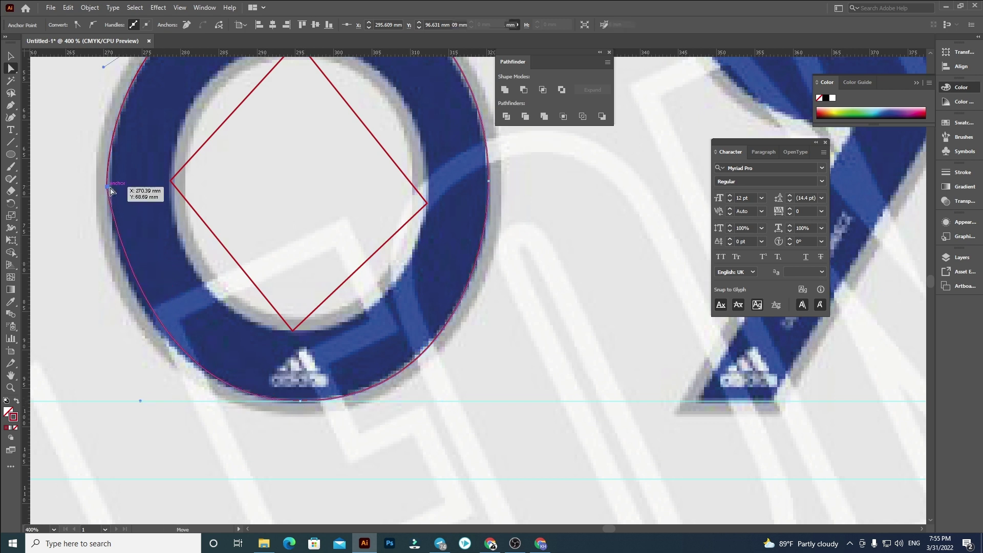
left_click(92, 24)
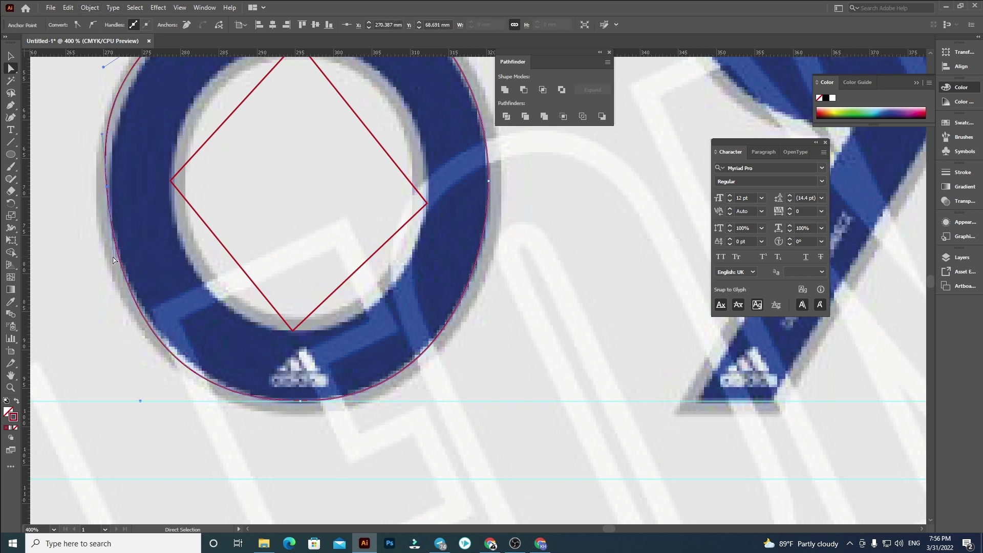
left_click_drag(114, 259, 106, 257)
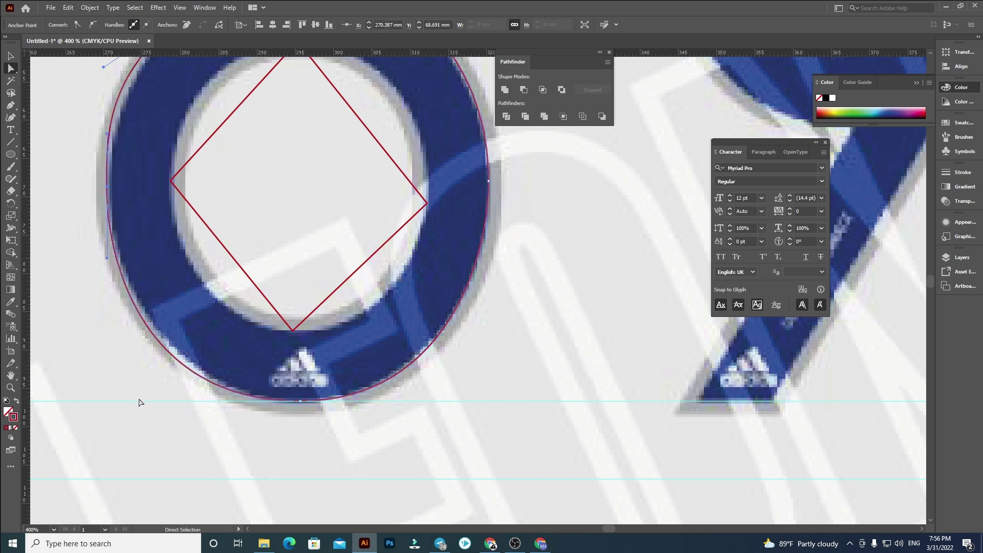
left_click_drag(140, 401, 161, 401)
left_click_drag(126, 99, 258, 259)
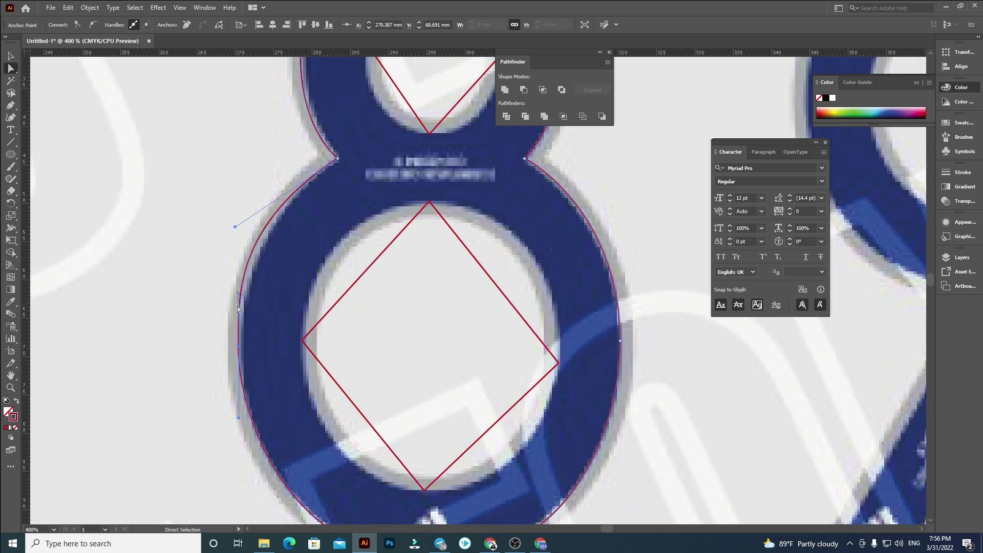
left_click_drag(239, 295, 237, 325)
left_click(183, 272)
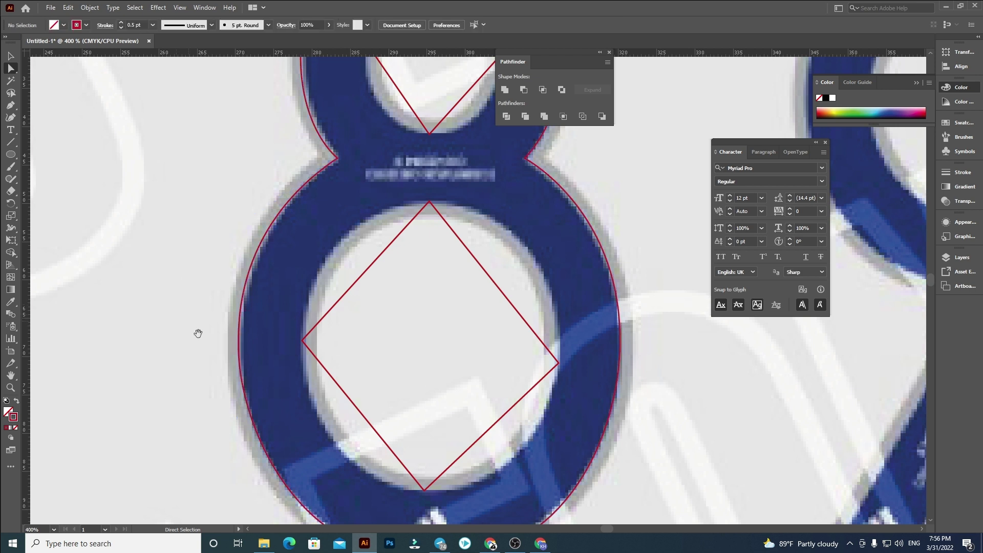
Convert the four corner anchors of the 8's lower counter to smooth points.
left_click_drag(313, 359, 214, 288)
left_click(460, 293)
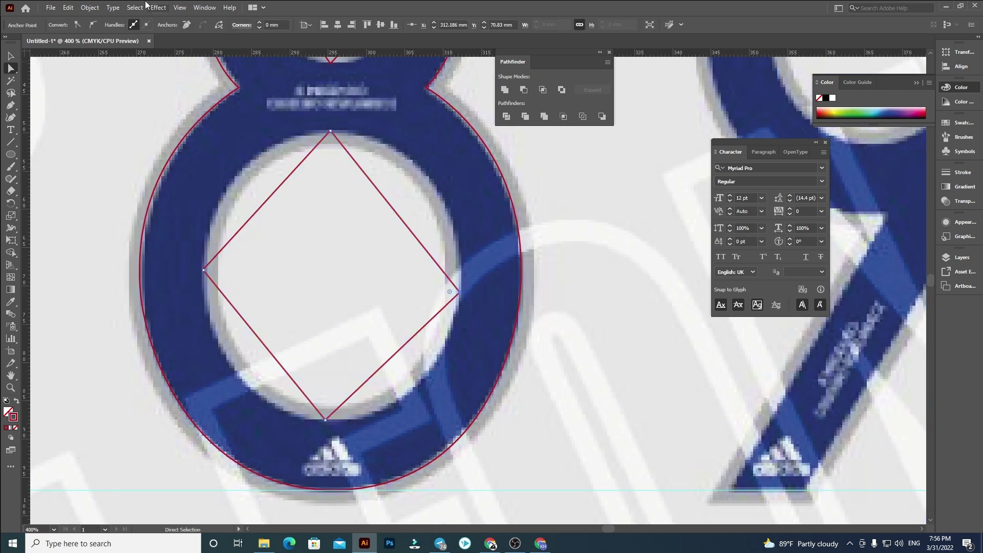
left_click(93, 24)
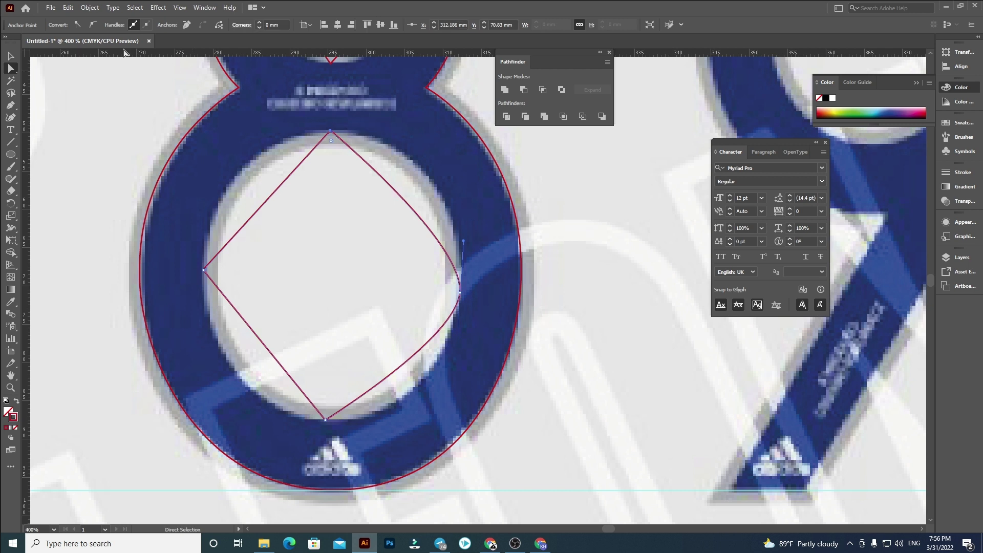
left_click(203, 270)
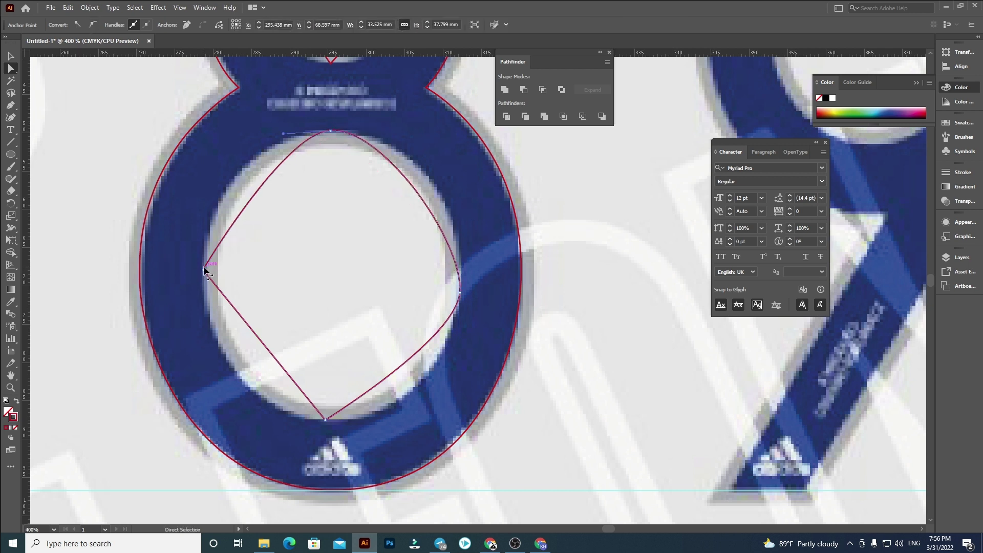
left_click(326, 421)
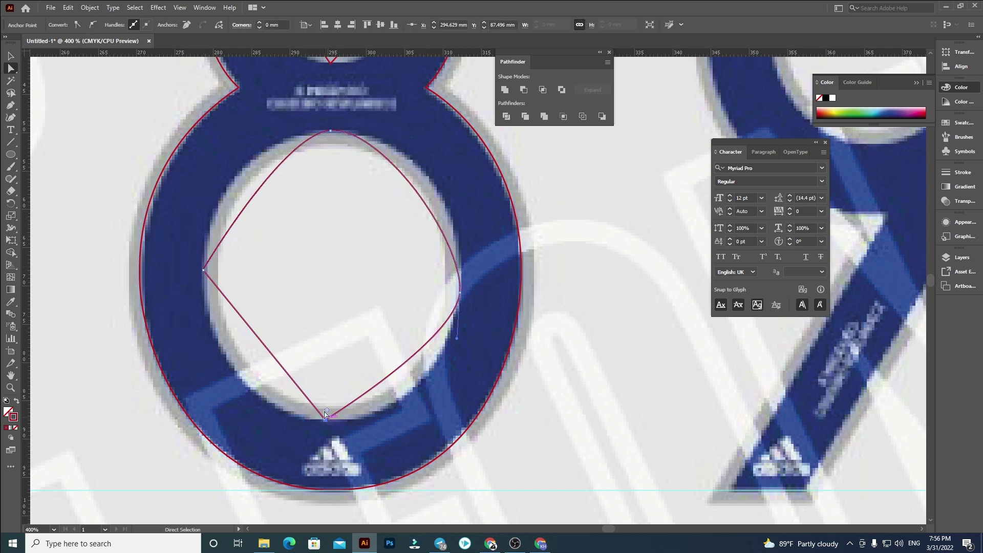
left_click(93, 25)
left_click(204, 270)
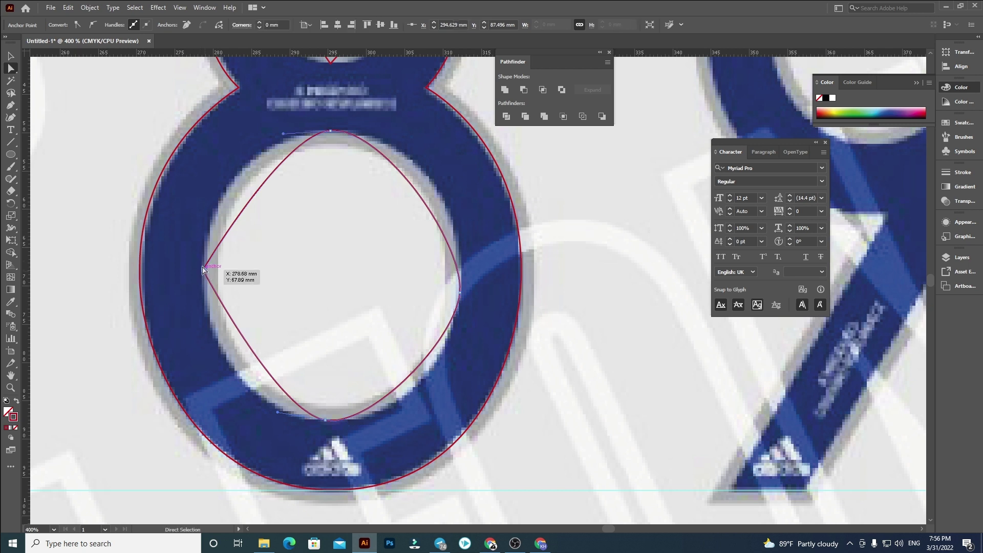
left_click(92, 25)
Extend the lower counter's side handles vertically and its bottom handles horizontally so the path follows the 8's inner edge.
left_click(460, 293)
left_click_drag(464, 241, 460, 164)
left_click_drag(464, 340, 460, 359)
left_click_drag(370, 428, 405, 421)
left_click(325, 420)
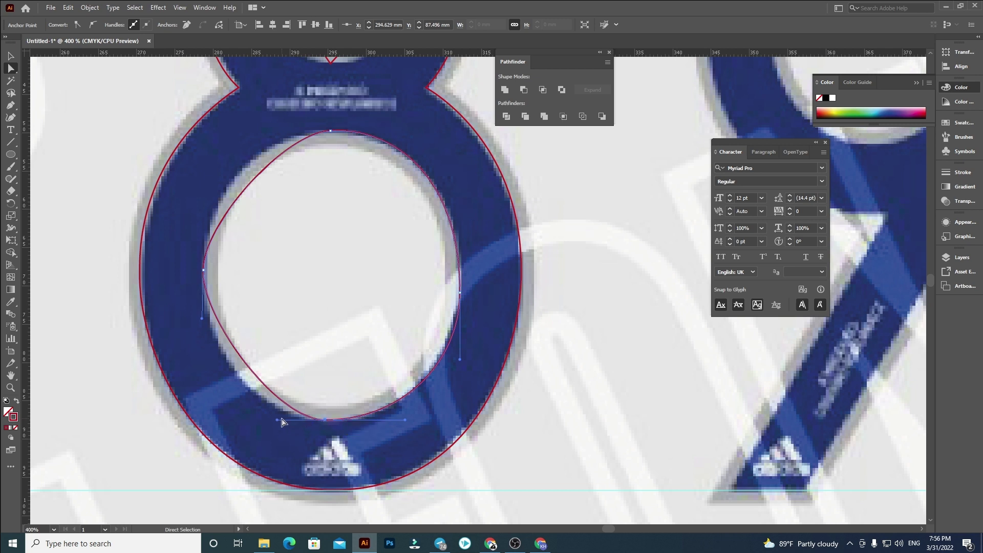
left_click_drag(279, 423, 234, 420)
left_click(203, 270)
left_click_drag(205, 222, 202, 165)
left_click(382, 235)
Level the lower counter's top anchor handles horizontally and adjust the right one to fit the upper inner curve.
scroll(384, 236, "down", 1)
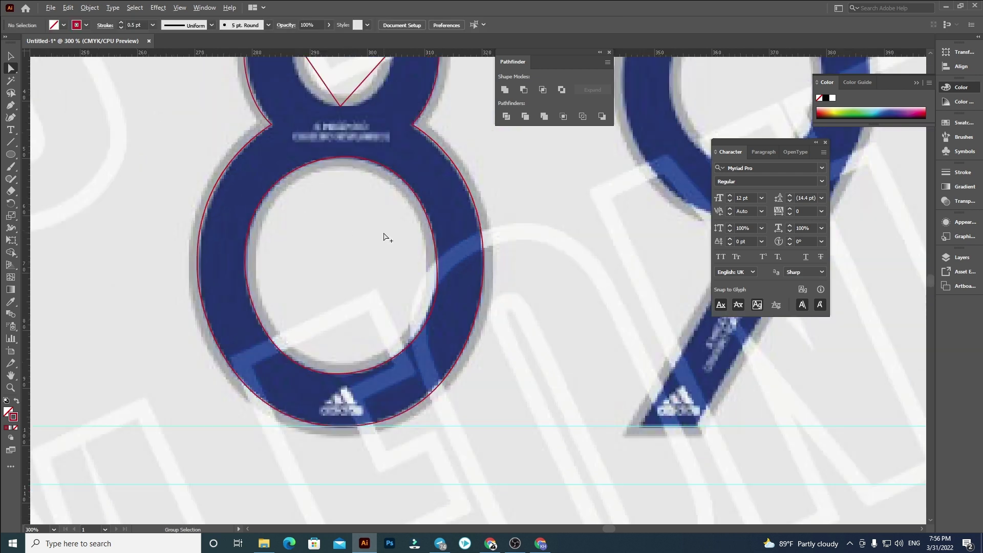
scroll(384, 234, "down", 2)
scroll(371, 183, "up", 4)
left_click(374, 237)
left_click(328, 233)
left_click_drag(405, 227, 410, 233)
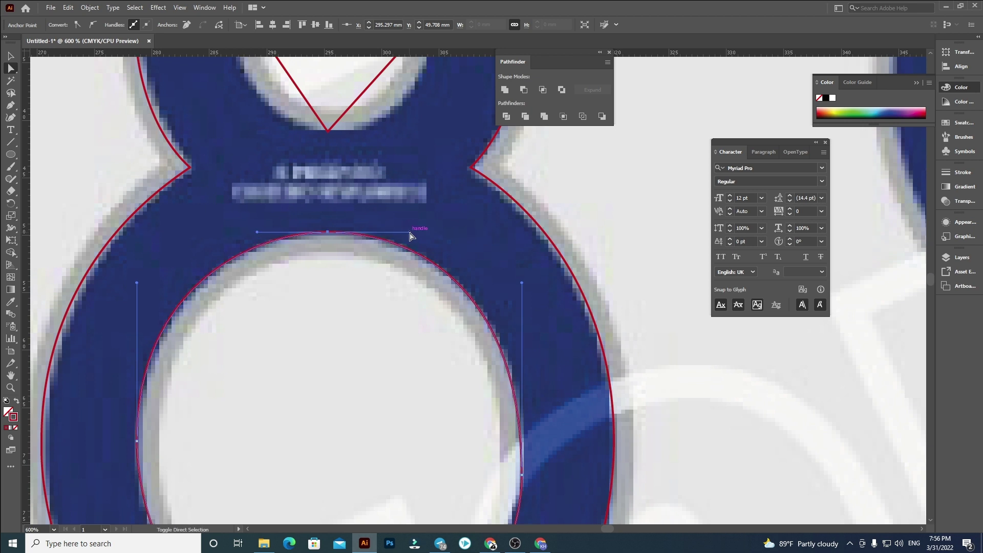
left_click(404, 283)
Convert the top, left, right and bottom anchors of the 8's upper counter to smooth points.
scroll(402, 282, "down", 3)
left_click(7, 57)
scroll(404, 200, "up", 2)
key("a")
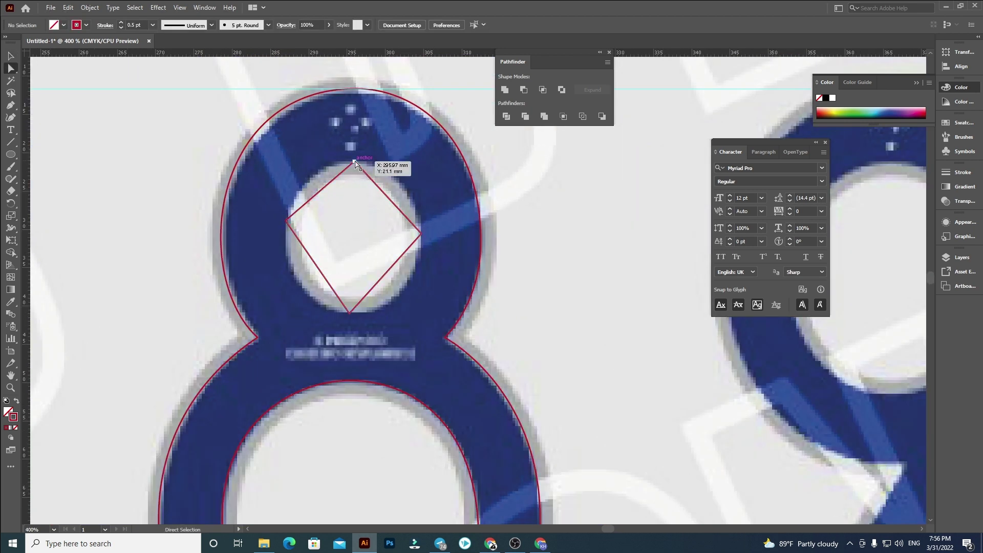
left_click(359, 162)
scroll(270, 159, "up", 2)
left_click(96, 26)
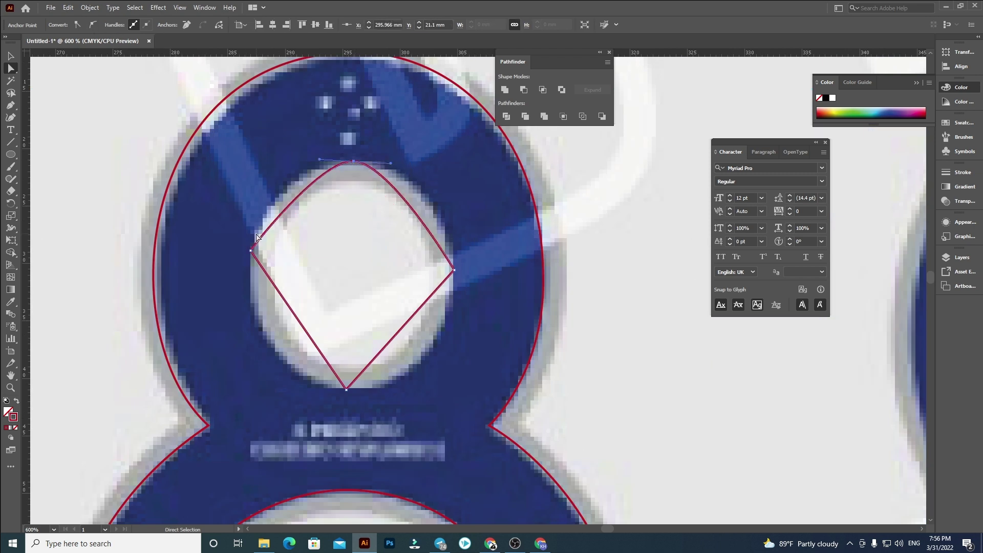
left_click(251, 250)
left_click(98, 24)
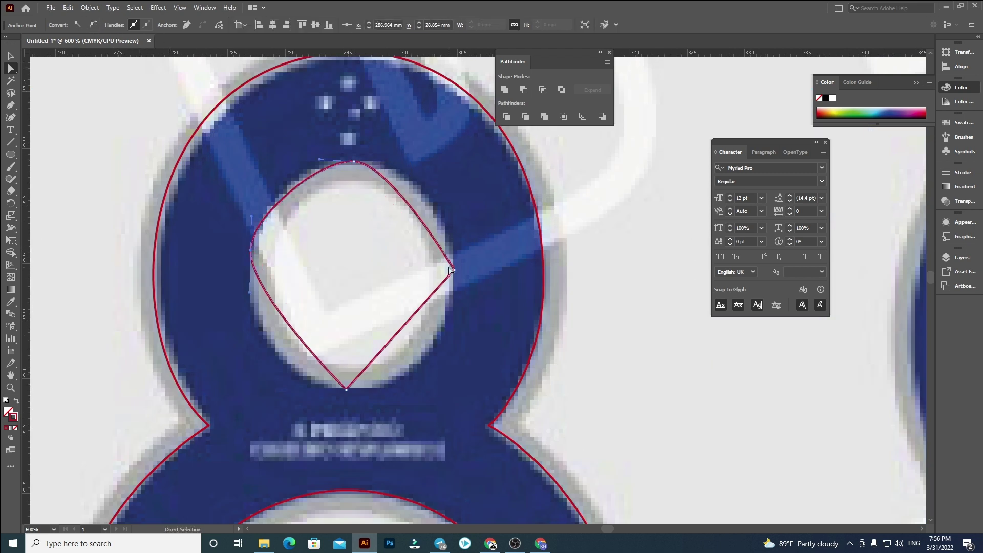
left_click(453, 270)
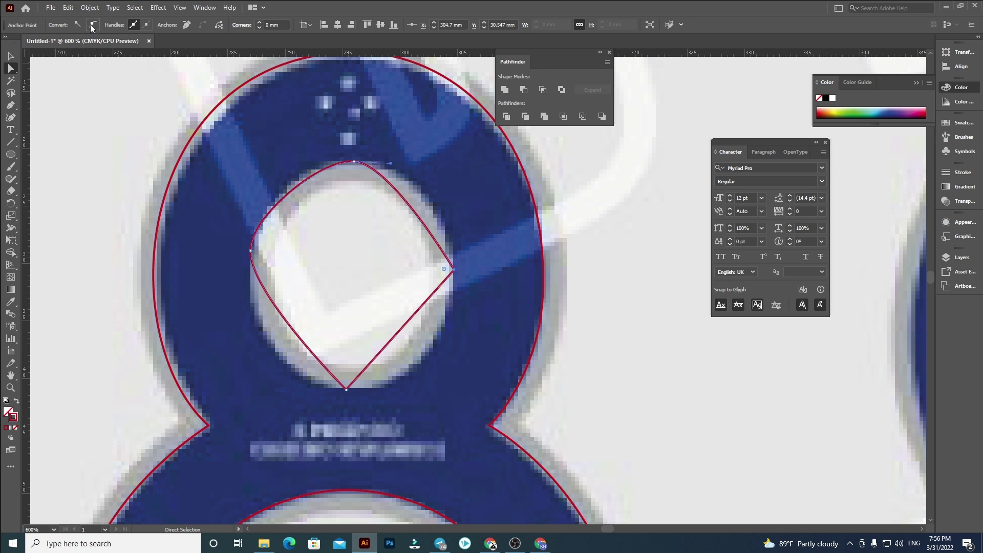
left_click(92, 26)
left_click(346, 388)
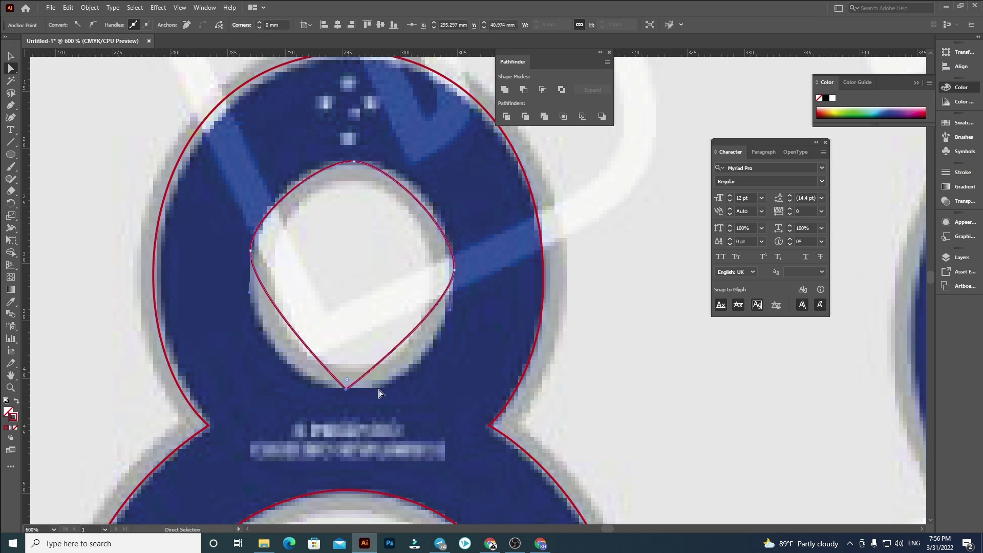
left_click(96, 27)
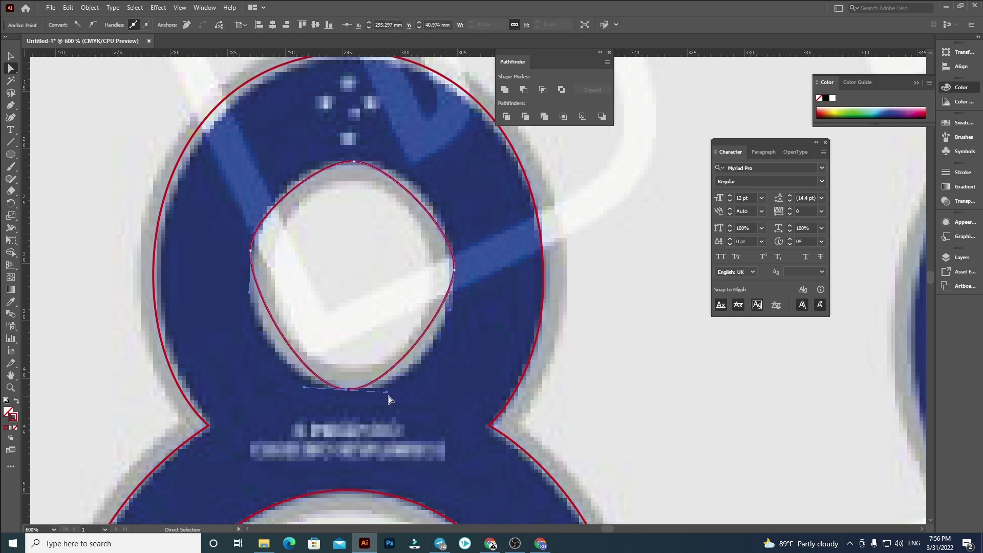
Straighten and lengthen the upper counter's handles at the bottom, right, left and top anchors to round the opening.
left_click_drag(392, 395, 418, 398)
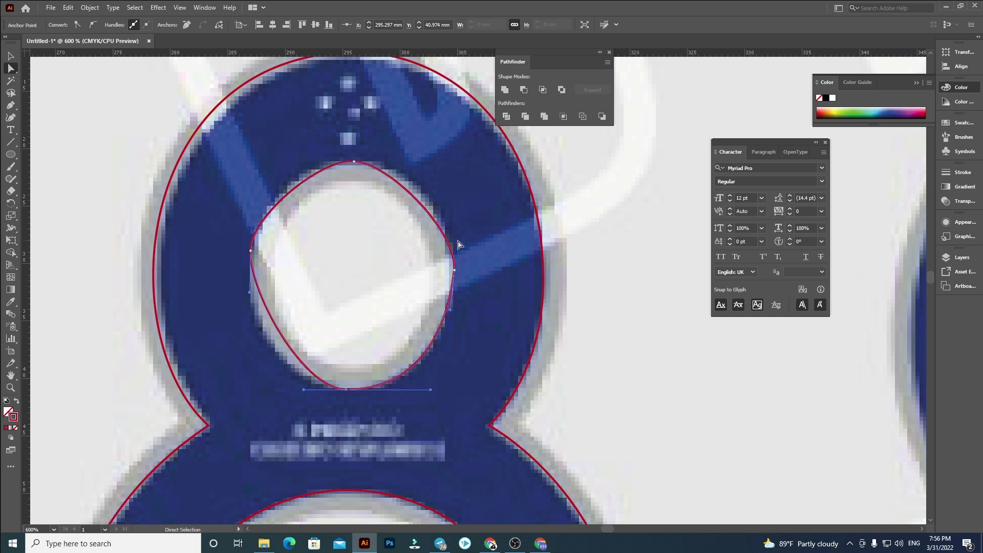
left_click_drag(455, 271, 454, 191)
left_click(250, 251)
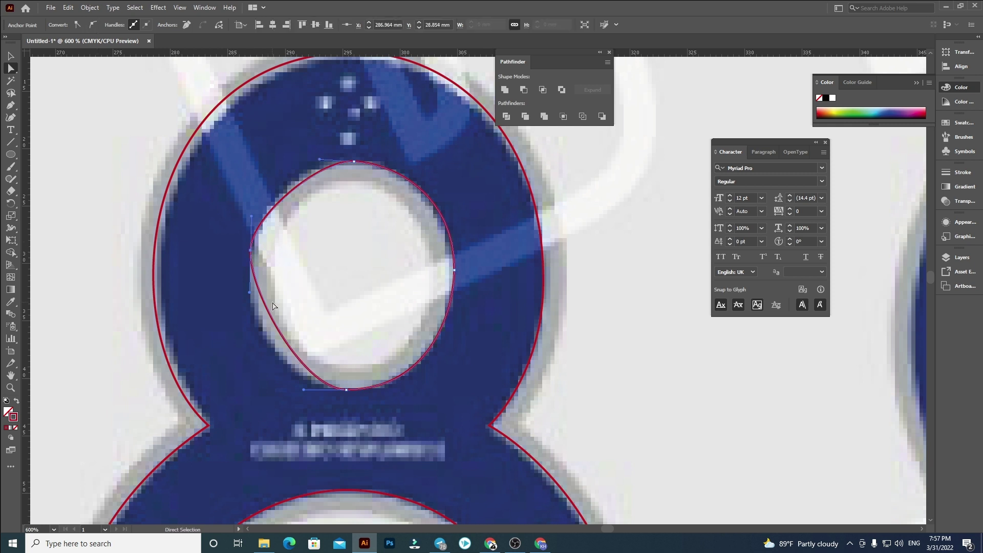
left_click_drag(250, 295, 243, 317)
left_click_drag(243, 360, 242, 364)
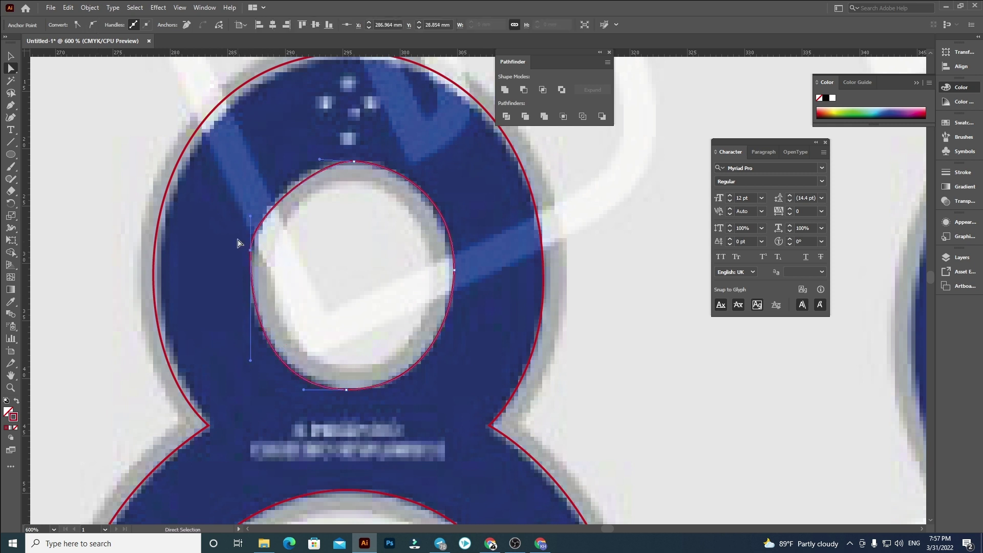
left_click_drag(319, 161, 282, 161)
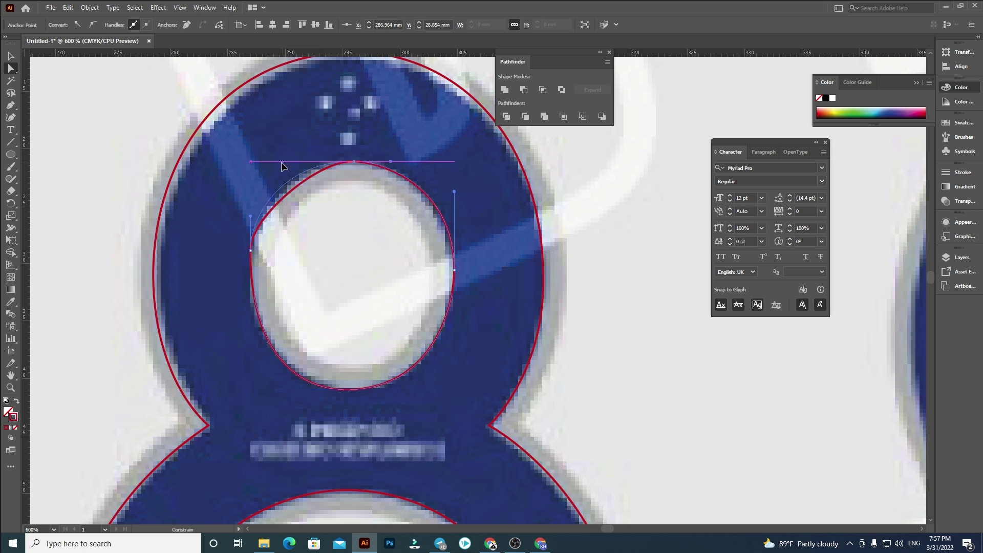
Move the upper counter's left anchor slightly down, shorten its lower handle and refine the bottom anchor's left handle.
left_click_drag(251, 250, 249, 268)
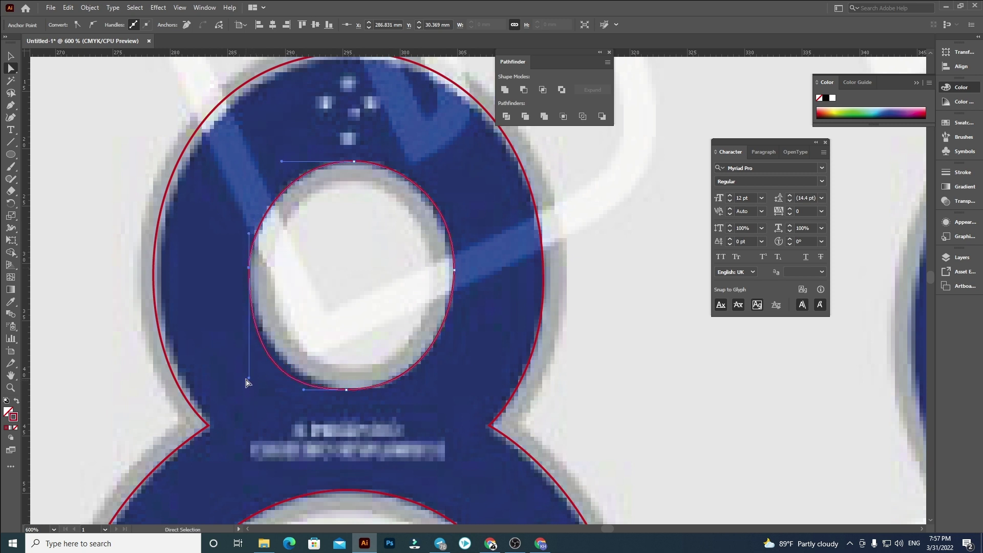
left_click_drag(249, 380, 249, 346)
left_click_drag(304, 390, 298, 384)
left_click(596, 278)
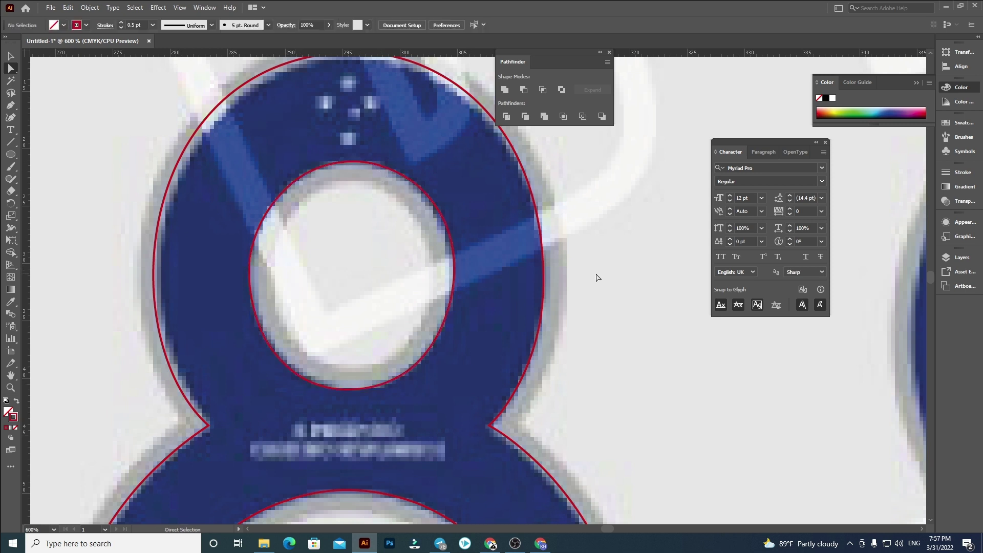
Subtract the two counters from the 8's outline with the Minus Front shape mode.
scroll(595, 278, "down", 2)
left_click_drag(677, 457, 494, 351)
scroll(413, 273, "down", 1)
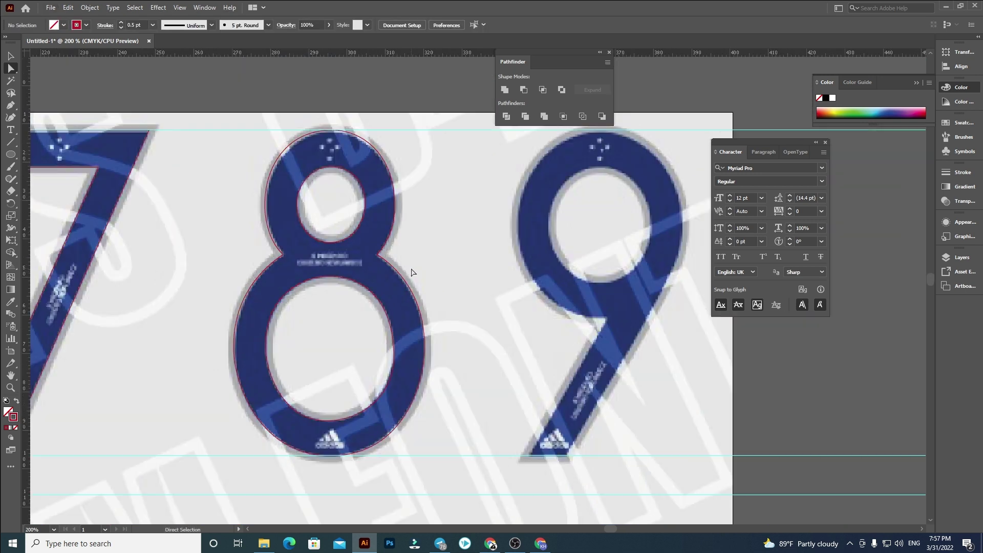
left_click(11, 55)
left_click(412, 360)
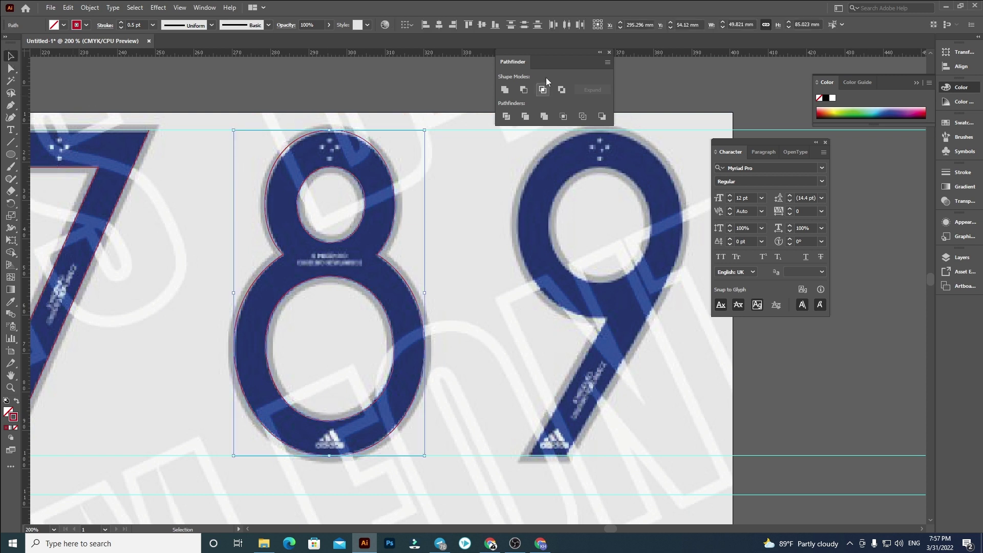
left_click(524, 90)
left_click_drag(505, 377, 325, 357)
left_click(403, 320)
scroll(566, 275, "down", 2)
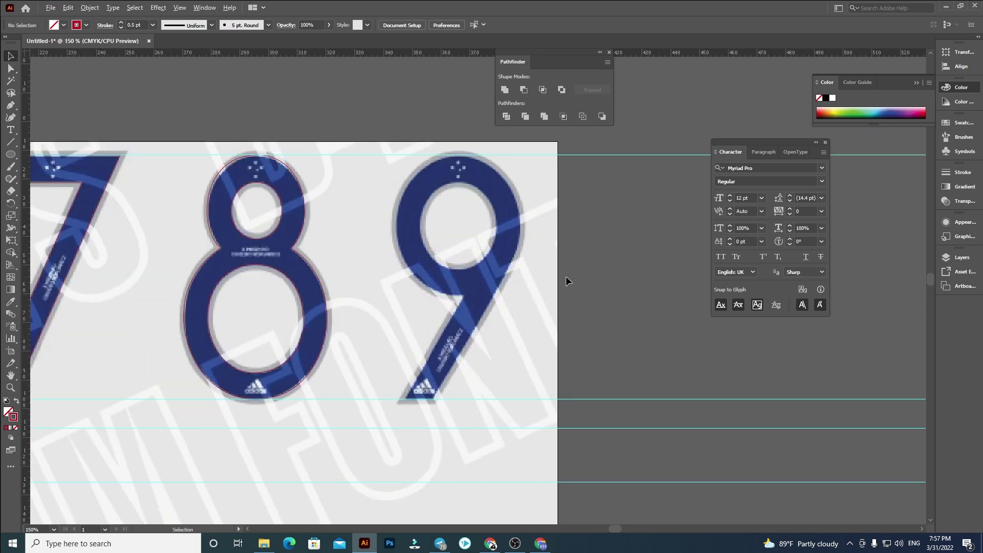
Start a Pen path for the 9 at the bowl's inner junction, placing anchors at its left edge, top and right leg junction.
left_click_drag(562, 288, 546, 292)
scroll(495, 271, "up", 2)
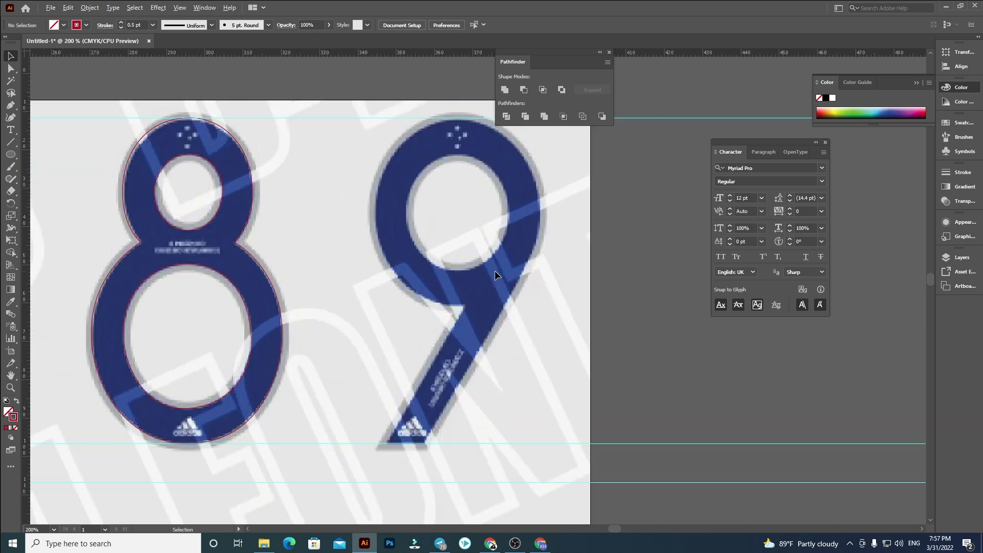
left_click(10, 105)
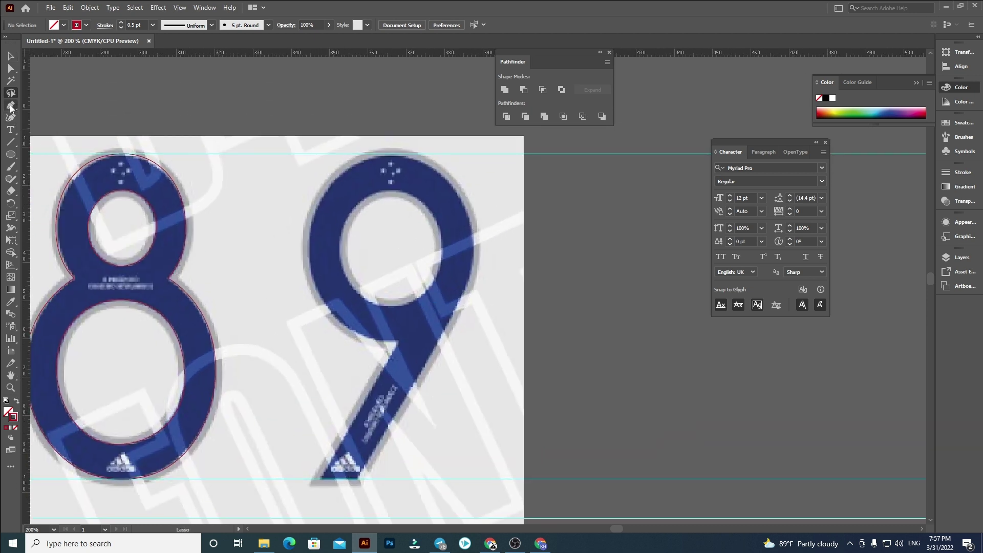
scroll(435, 287, "up", 1)
left_click(382, 369)
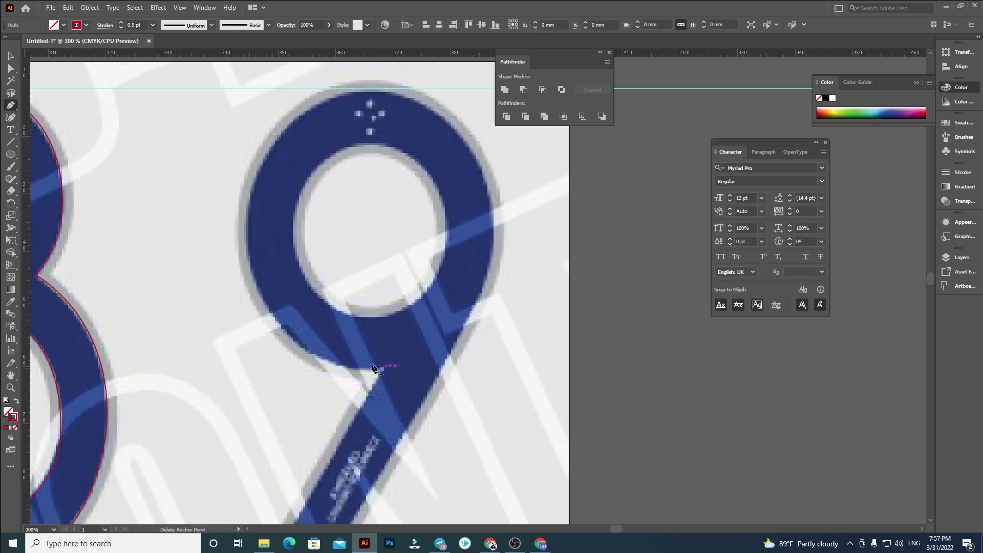
left_click(247, 215)
left_click(373, 90)
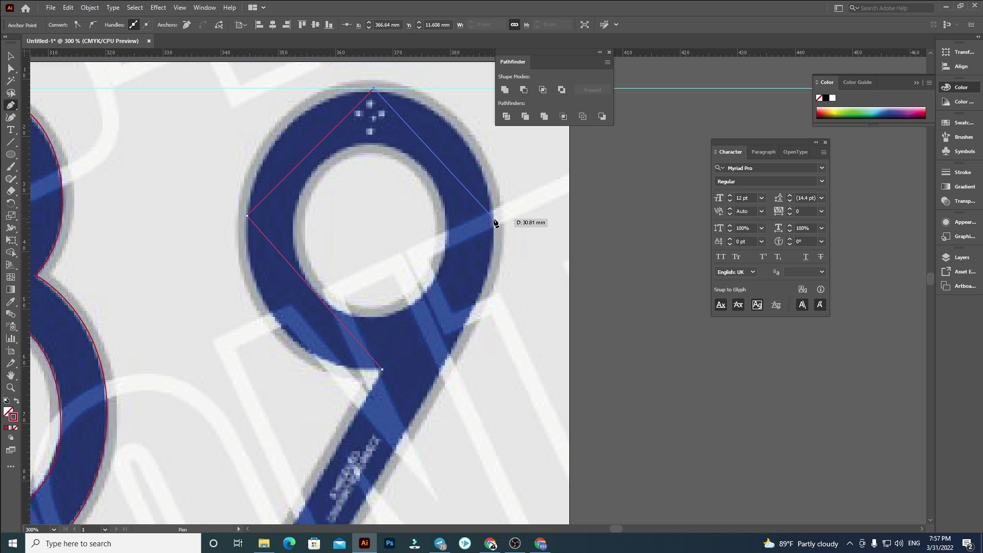
left_click(446, 365)
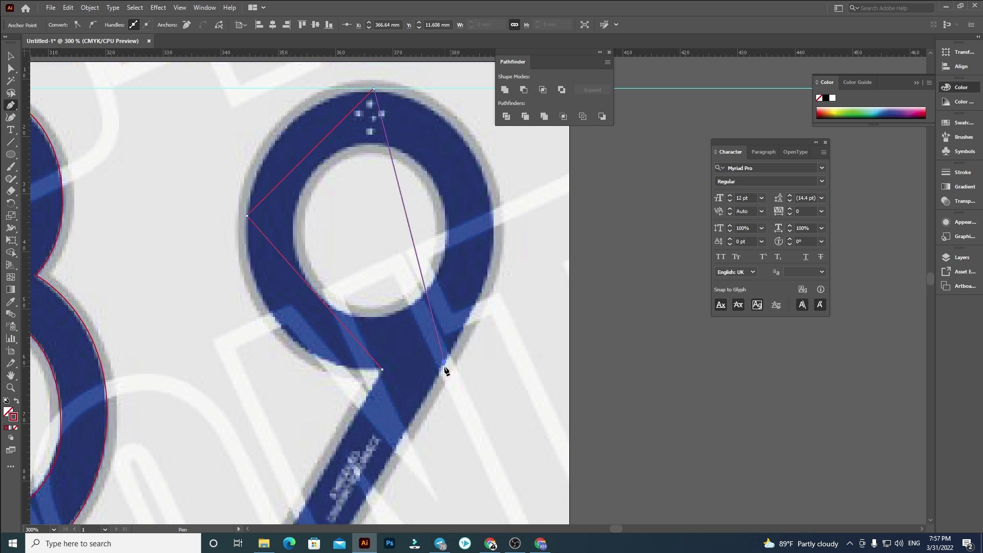
Continue the 9's path along both bottom corners of its leg on the baseline guide and close it at the starting anchor.
scroll(445, 366, "down", 10)
scroll(446, 367, "left", 2)
left_click(379, 257)
left_click(318, 257)
left_click_drag(388, 160, 314, 345)
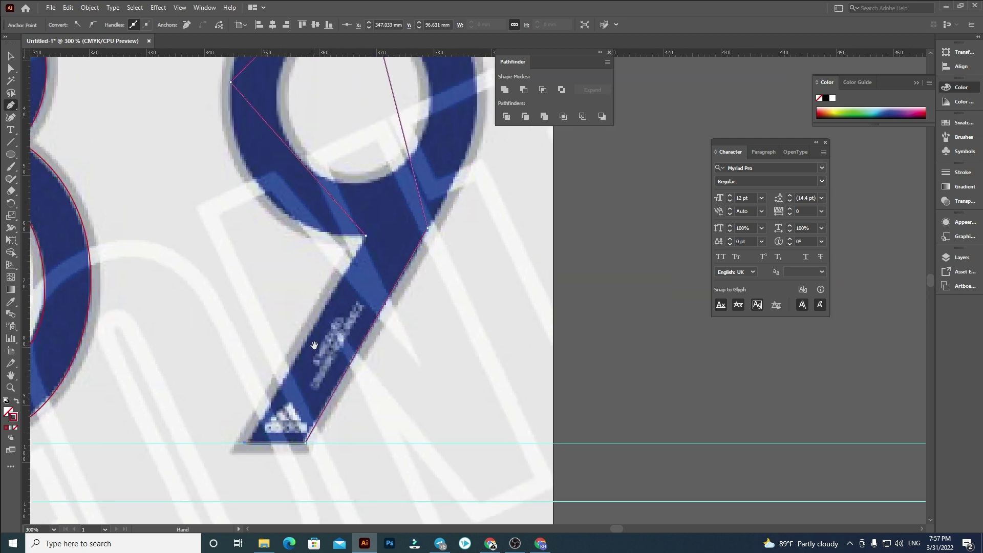
left_click(365, 236)
Draw a closed four-point Pen path with anchors at the top, left, bottom and right of the 9's counter.
left_click_drag(389, 172, 352, 317)
scroll(308, 199, "down", 1)
scroll(270, 431, "up", 1)
left_click_drag(303, 115, 303, 147)
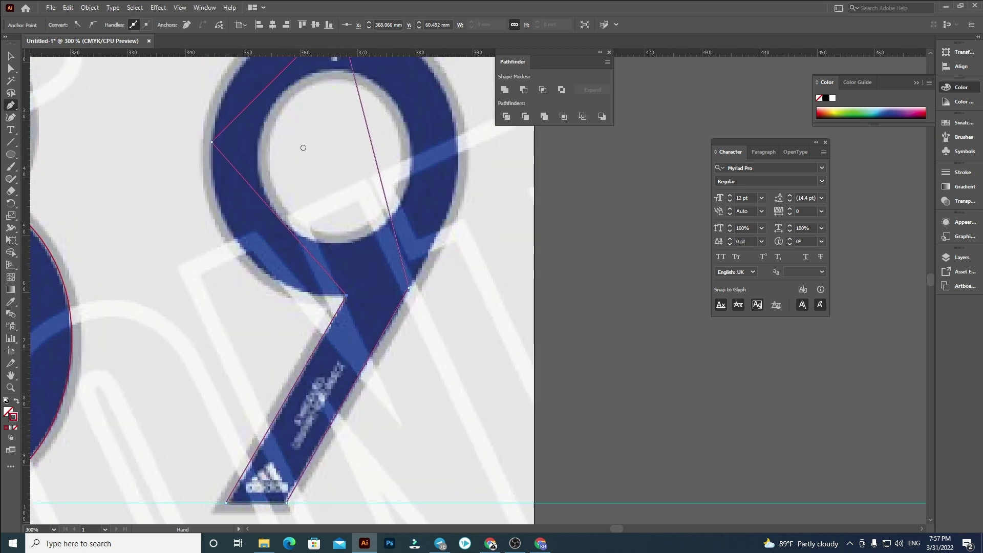
scroll(303, 147, "up", 4)
scroll(330, 215, "up", 1)
left_click(336, 215)
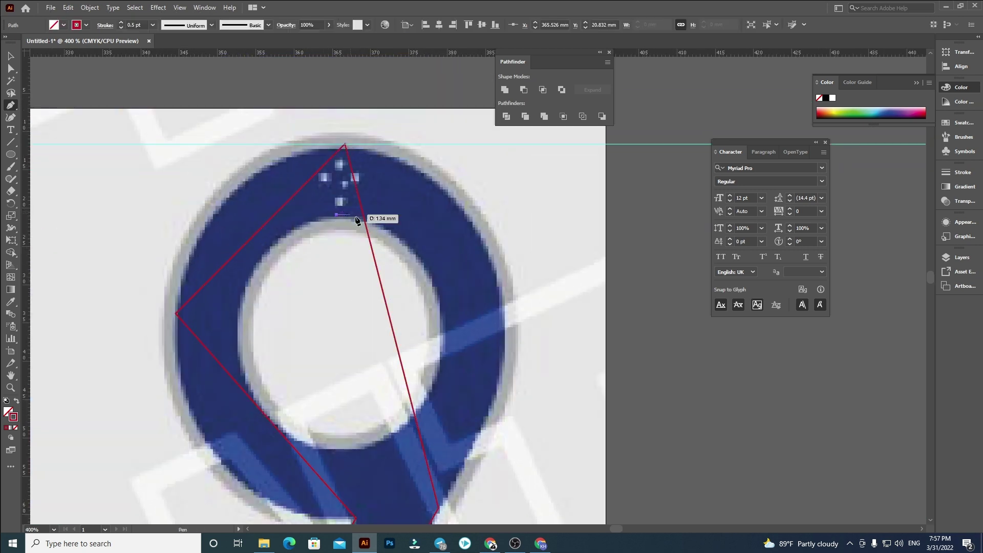
left_click(237, 337)
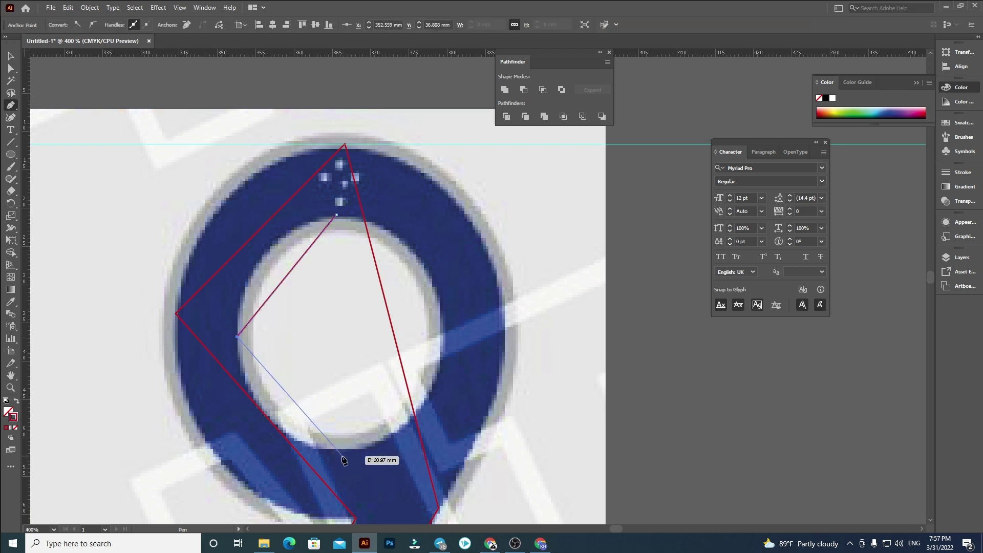
left_click(336, 449)
left_click(443, 343)
left_click(336, 215)
Convert the top and left anchors of the 9's outer outline to smooth points.
key("a")
left_click(344, 146)
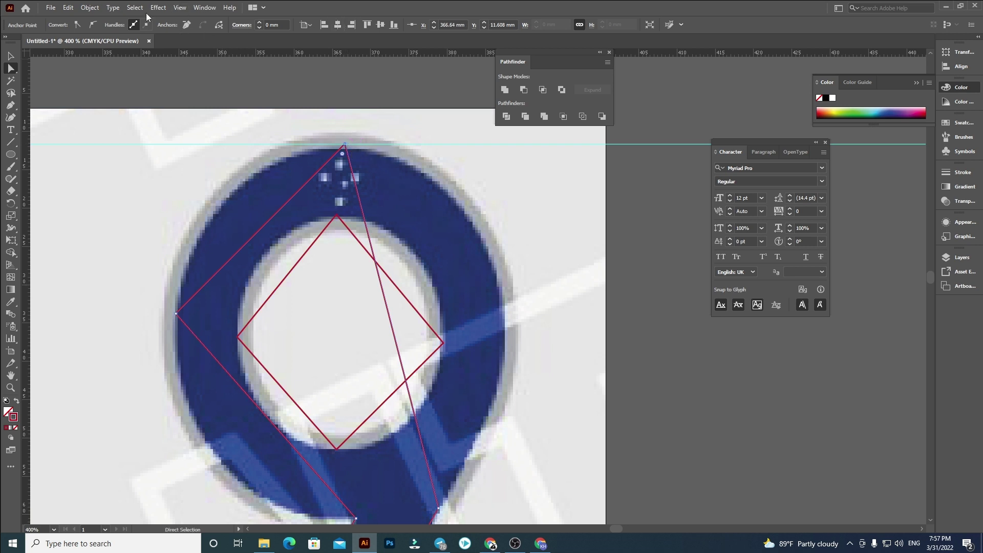
left_click(93, 25)
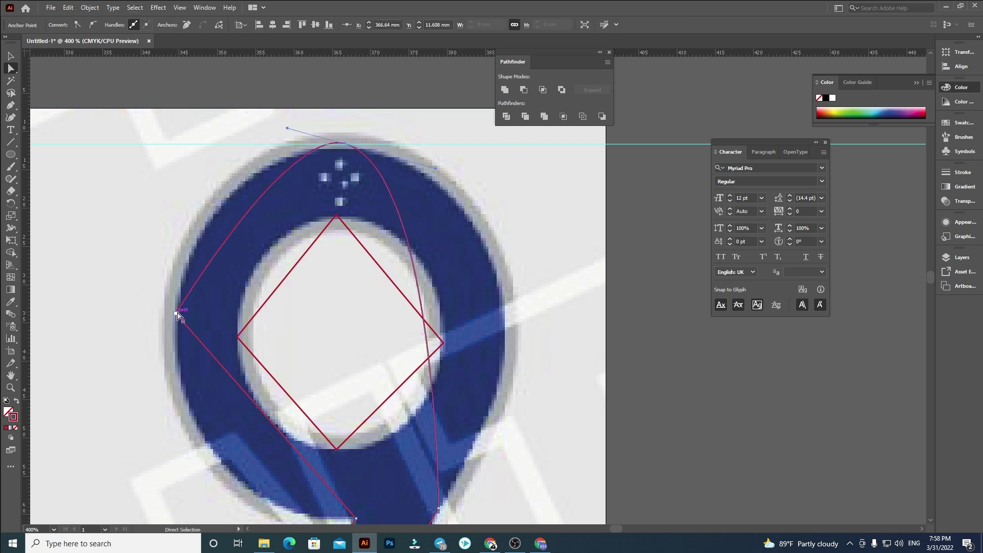
left_click(176, 312)
left_click(93, 25)
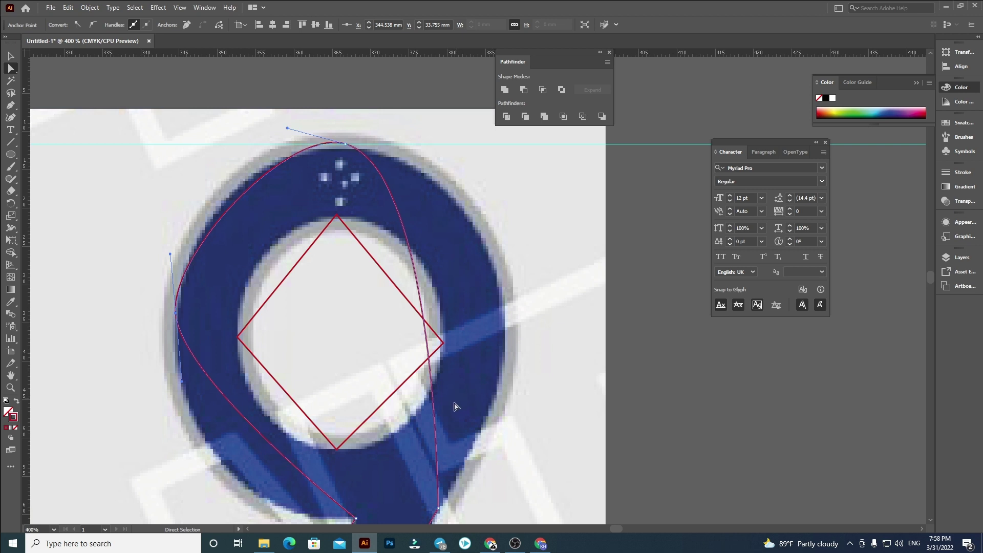
Convert the outer anchor at the 9's right leg junction to a smooth point, move it up the edge and lengthen its upper handle.
scroll(455, 406, "down", 3)
left_click(440, 431)
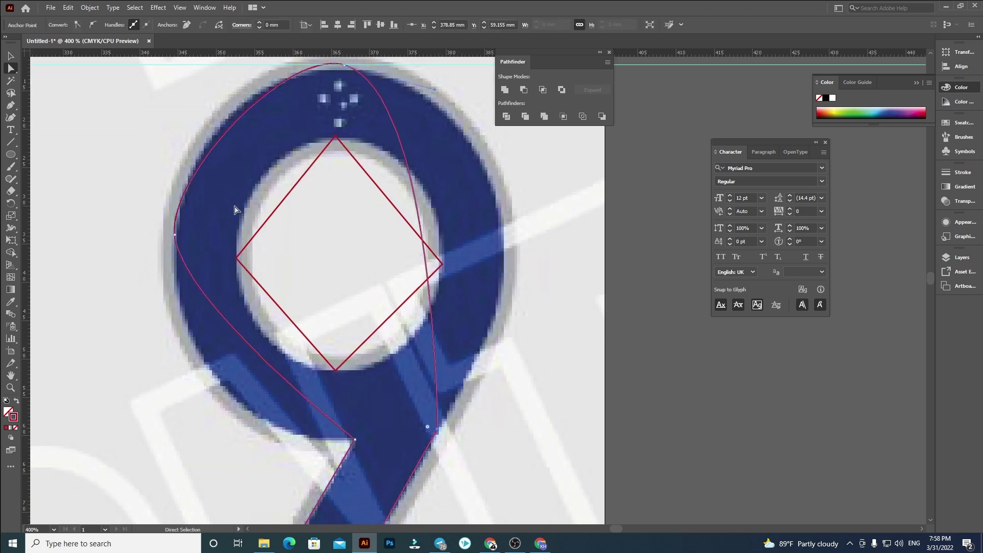
left_click(93, 24)
left_click_drag(417, 509, 399, 499)
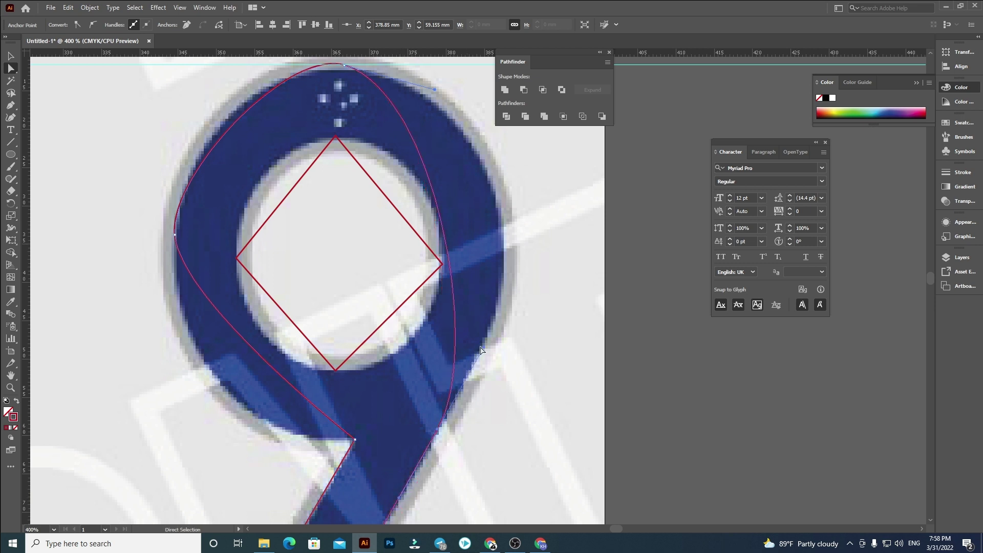
left_click_drag(484, 348, 584, 189)
left_click_drag(438, 431, 440, 375)
Adjust the right leg junction anchor's position and handles so the 9's outline follows the bowl's right edge.
key("space")
key("space")
left_click_drag(489, 342, 430, 402)
left_click_drag(527, 193, 480, 266)
key("space")
left_click_drag(450, 210, 462, 283)
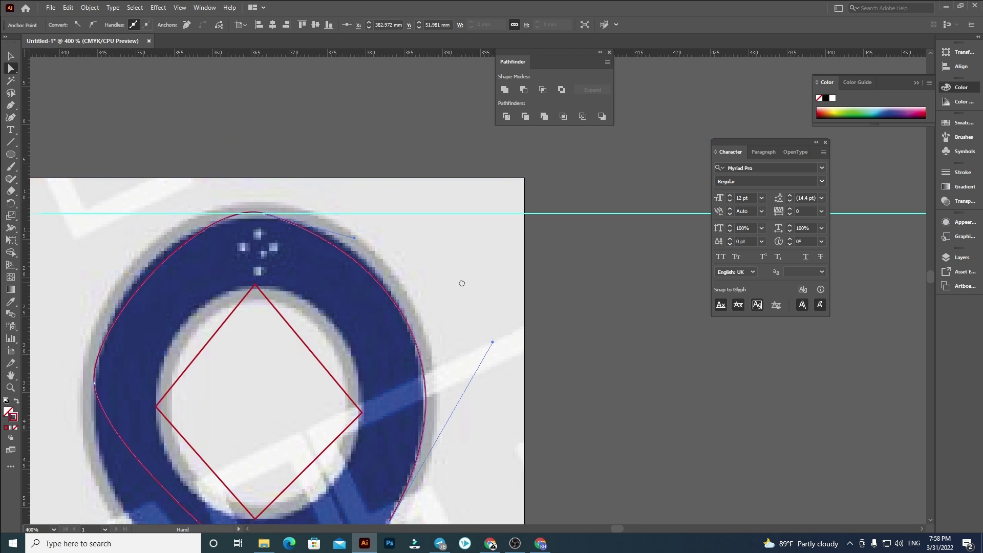
Level the 9's top anchor handles along the top guide and lengthen the left anchor's vertical handles to fit the bowl's left side.
left_click_drag(355, 239, 357, 214)
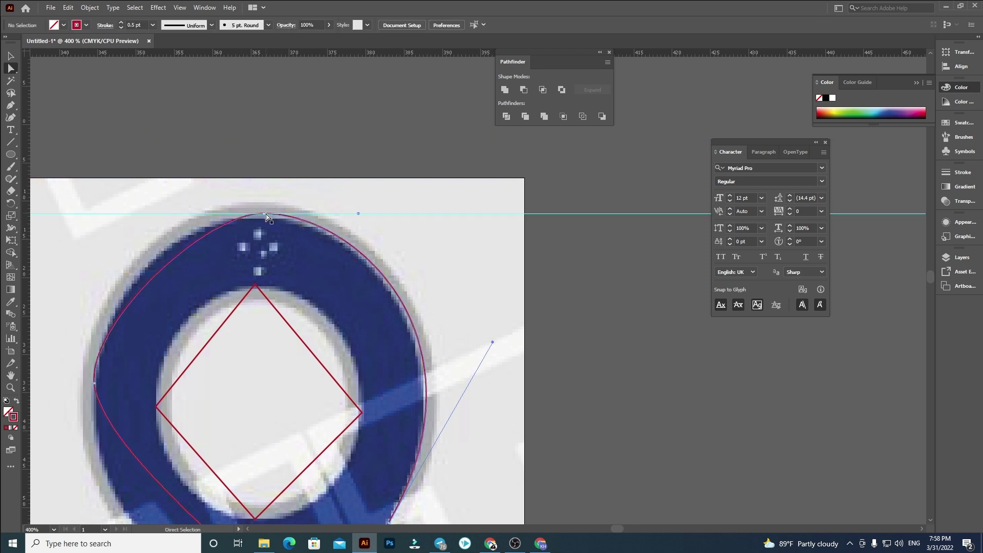
left_click_drag(264, 214, 151, 222)
left_click_drag(159, 283, 404, 90)
left_click_drag(340, 193, 329, 412)
left_click_drag(279, 226, 202, 319)
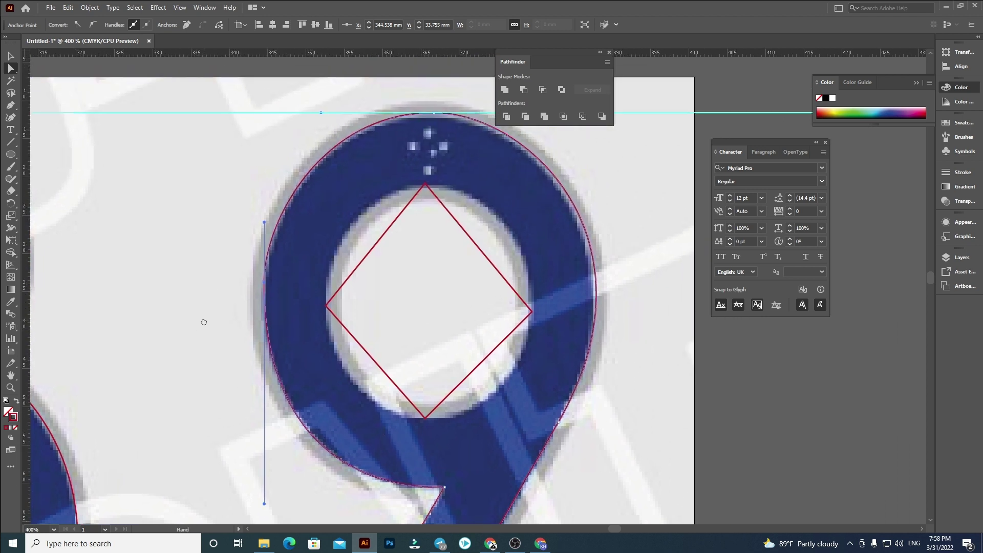
Convert the top, left, bottom and right anchors of the 9's counter path to smooth points.
left_click(425, 186)
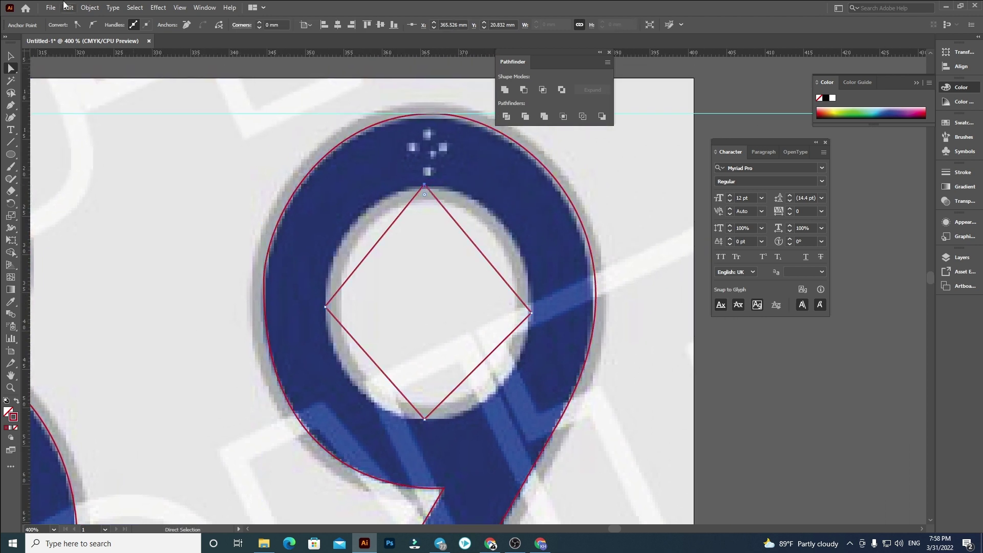
left_click(91, 26)
left_click(326, 307)
left_click(91, 26)
left_click(424, 420)
left_click(92, 25)
left_click(532, 312)
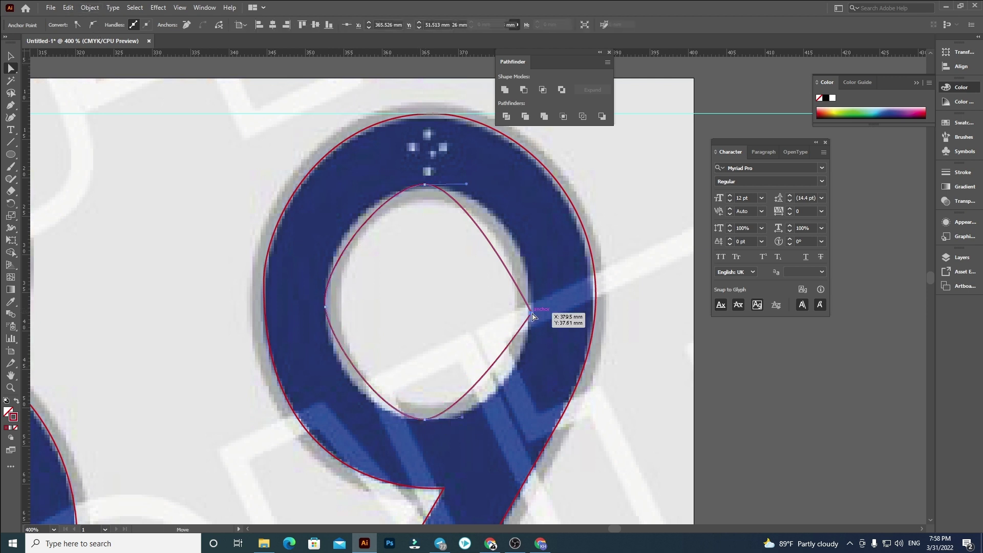
left_click(91, 26)
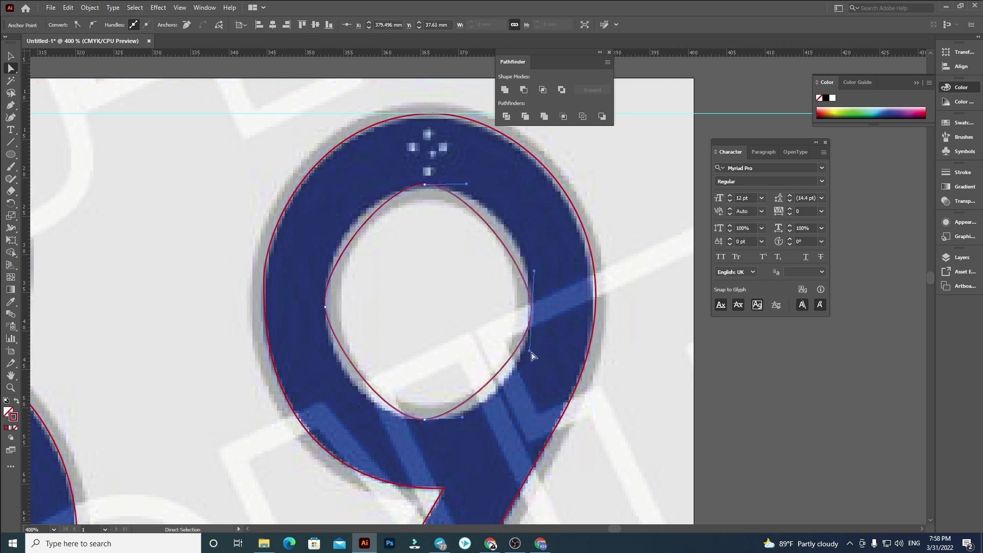
Lengthen and straighten the handles of the counter's bottom and left anchors to fit the inner edge of the 9.
left_click(423, 419)
left_click_drag(460, 421, 501, 427)
left_click_drag(386, 421, 347, 423)
left_click(325, 307)
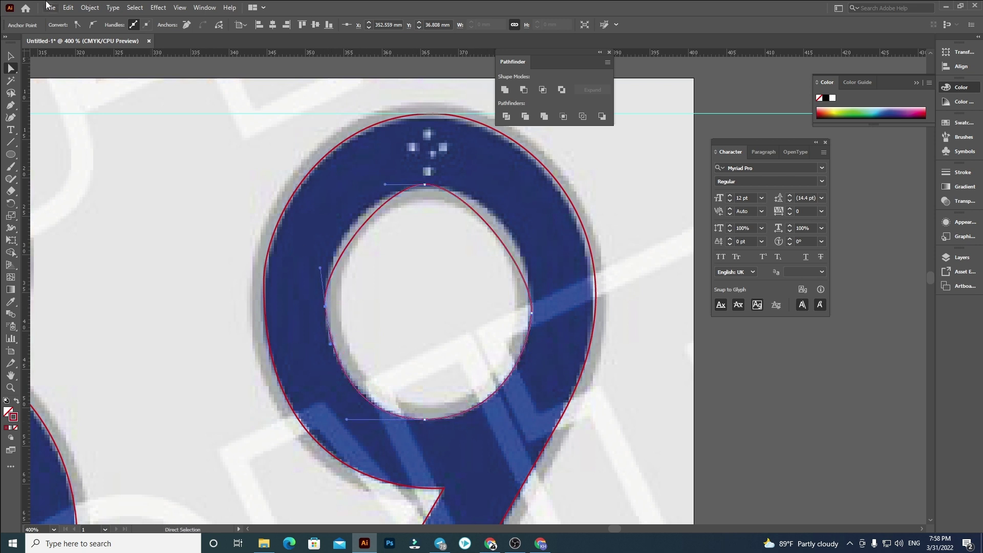
left_click_drag(320, 266, 324, 220)
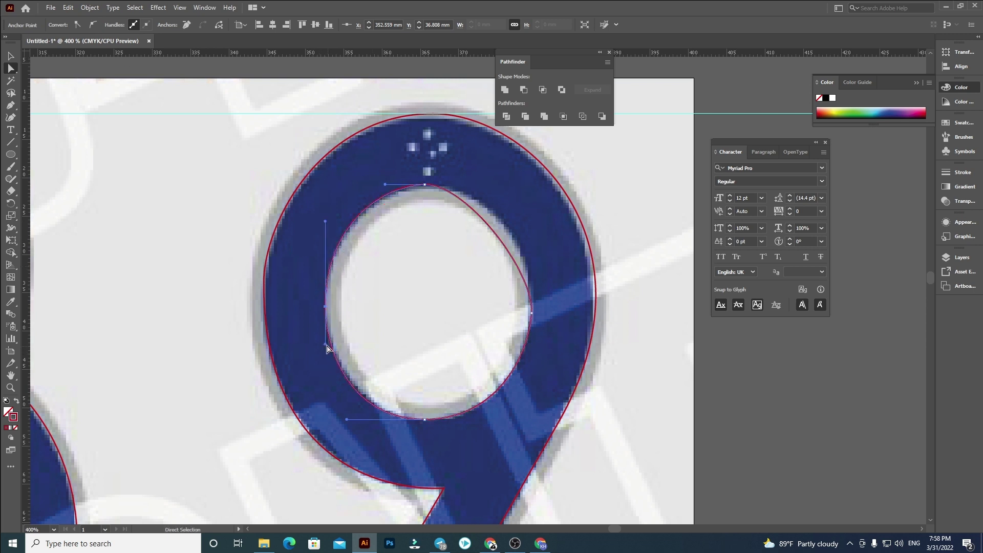
left_click_drag(348, 422, 361, 419)
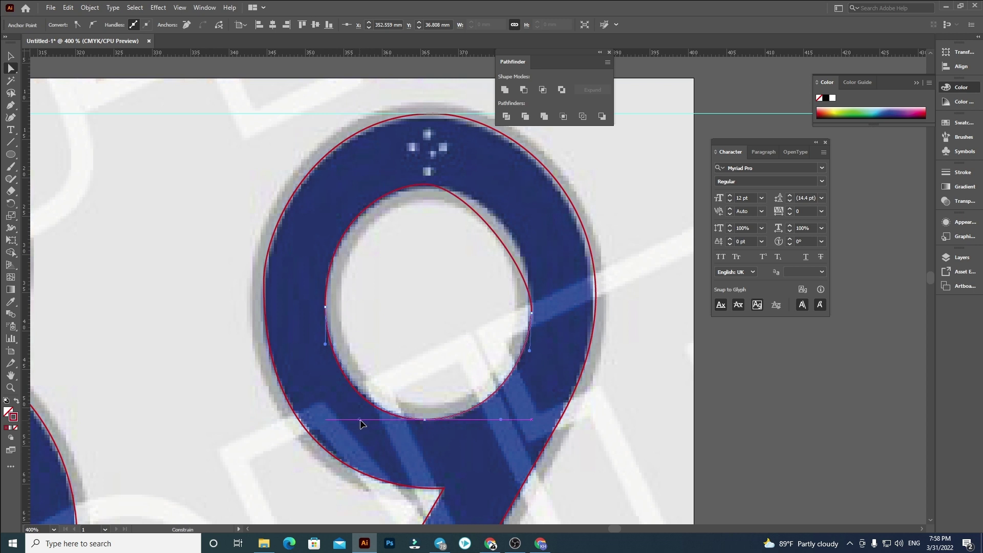
Lengthen the upper handle of the counter's right anchor and align the top anchor and its handles with the 9's inner edge.
left_click(531, 312)
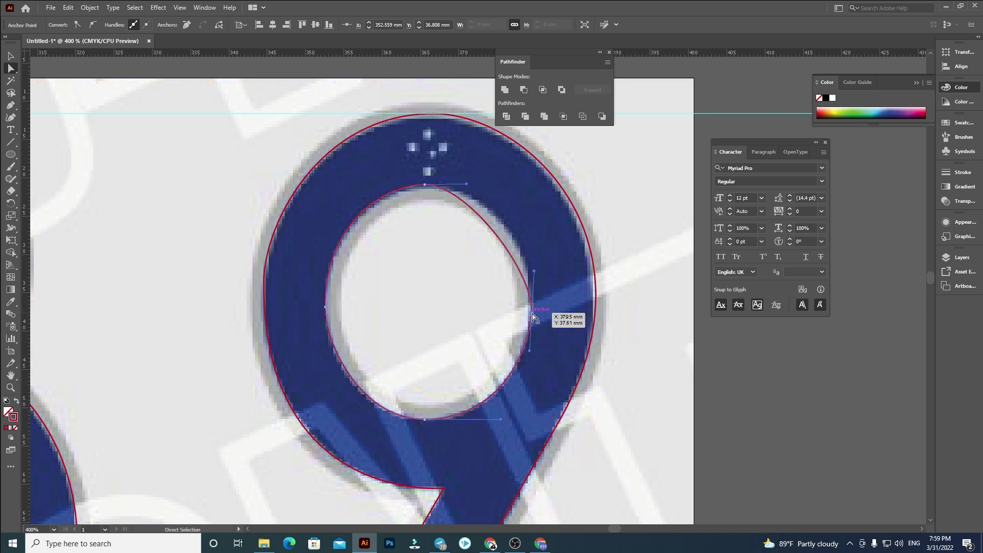
left_click_drag(532, 267, 535, 226)
left_click_drag(425, 185, 477, 187)
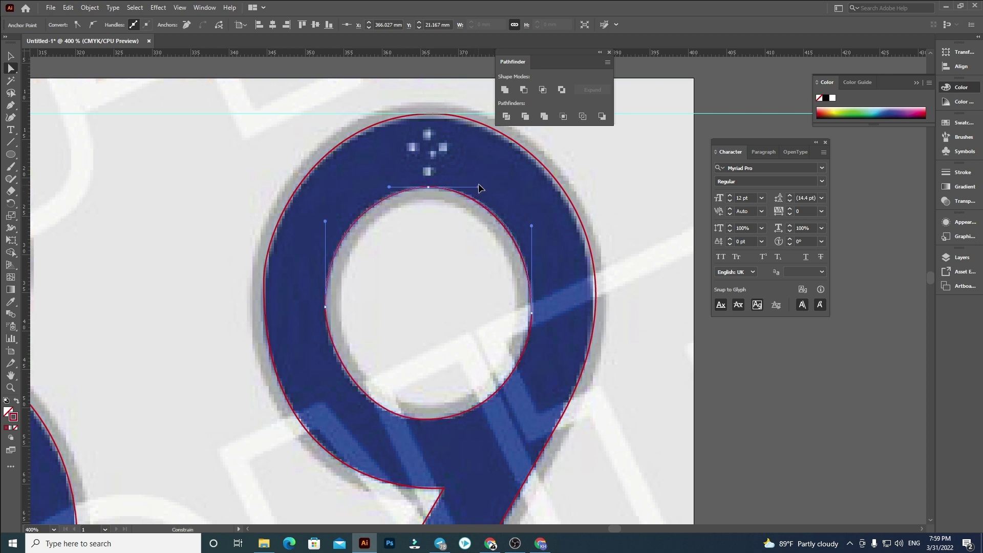
left_click_drag(389, 187, 384, 187)
left_click(409, 286)
Select the 9's outer outline together with its counter and combine them into a compound path.
scroll(415, 284, "down", 2)
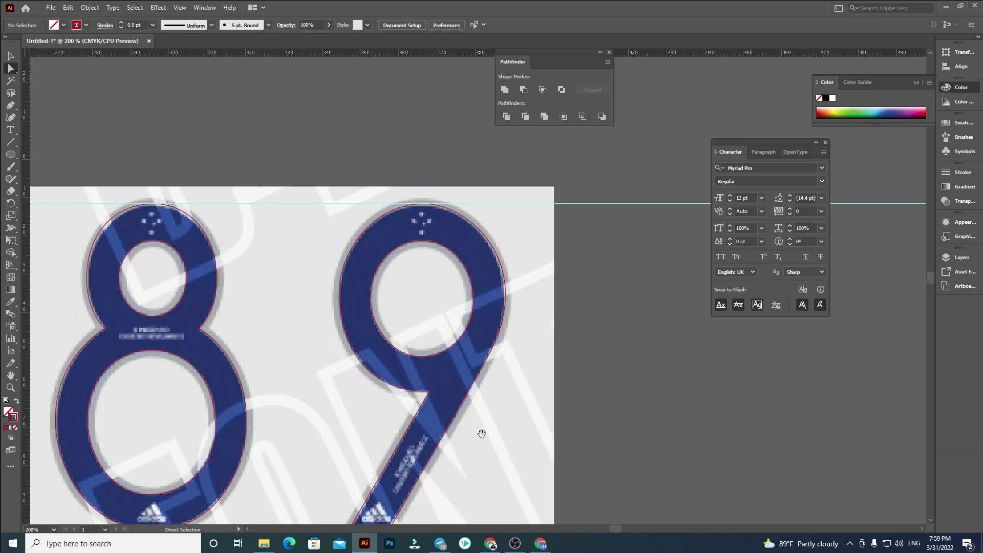
left_click_drag(481, 432, 495, 360)
scroll(498, 353, "down", 1)
left_click(11, 56)
left_click_drag(338, 183, 502, 315)
scroll(613, 322, "down", 3)
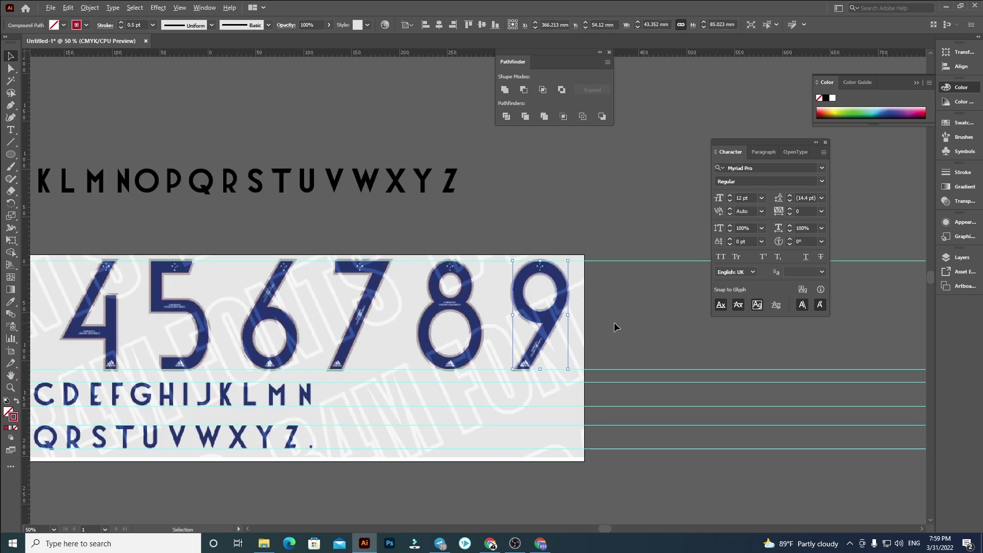
Move the row of traced numerals 0 to 9 off the reference image to above the alphabet row.
left_click(634, 352)
left_click_drag(62, 330, 39, 332)
left_click_drag(85, 292, 124, 123)
Remove the stroke from the traced numerals and fill them all with black.
left_click(16, 427)
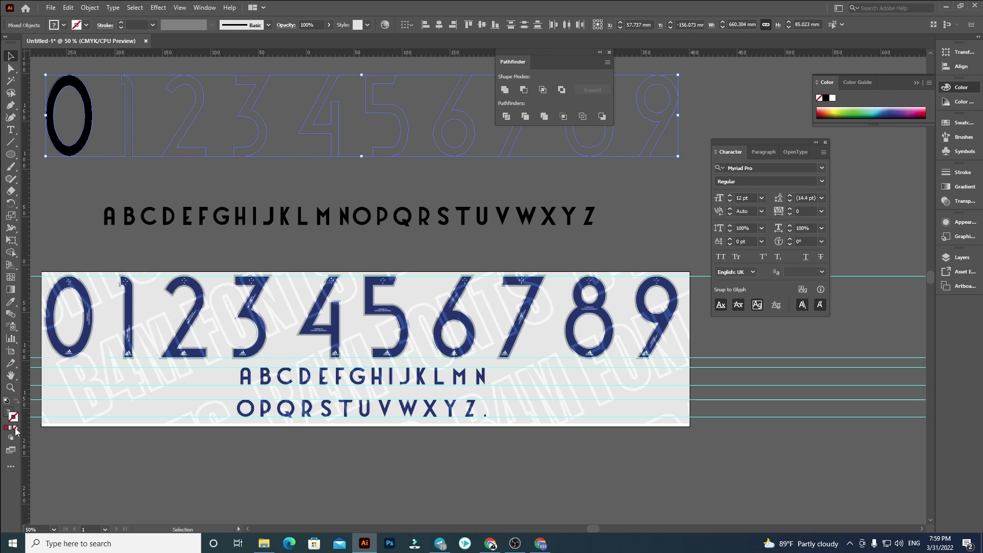
left_click(64, 25)
left_click(28, 42)
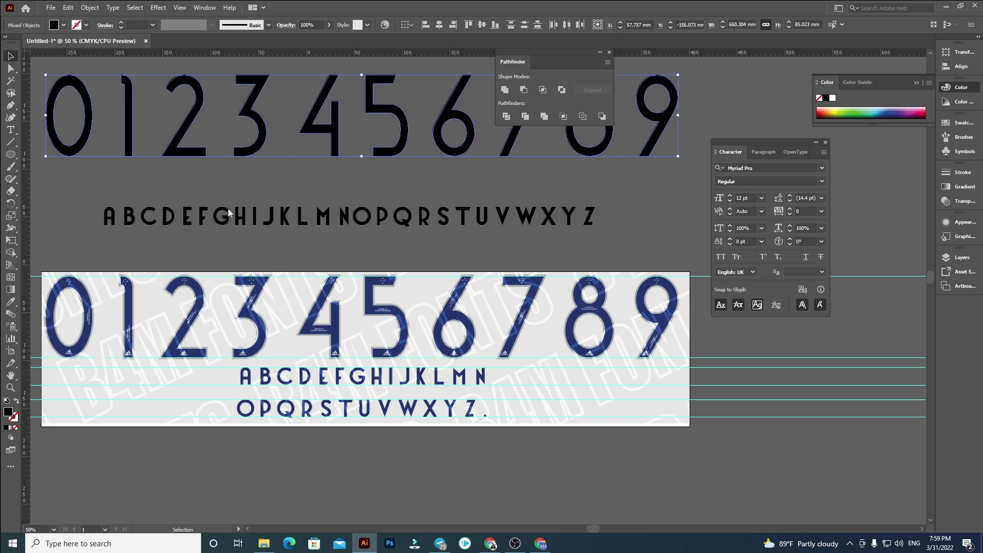
left_click(251, 183)
Move the alphabet row from beneath the black numerals to just above them.
scroll(357, 247, "up", 4)
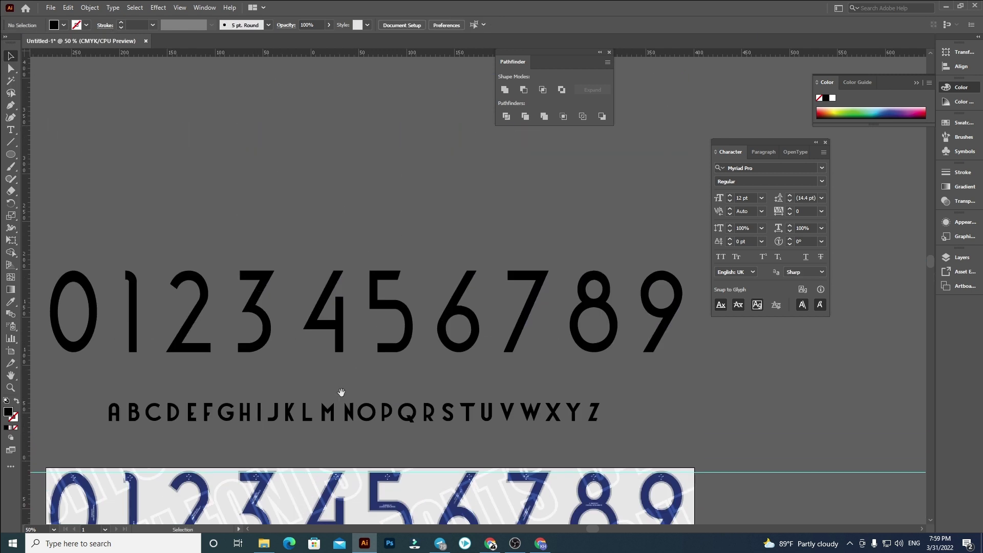
left_click_drag(341, 393, 349, 357)
left_click_drag(299, 267, 722, 336)
left_click(663, 403)
left_click_drag(97, 367, 98, 367)
left_click_drag(144, 381, 161, 189)
scroll(291, 226, "down", 1)
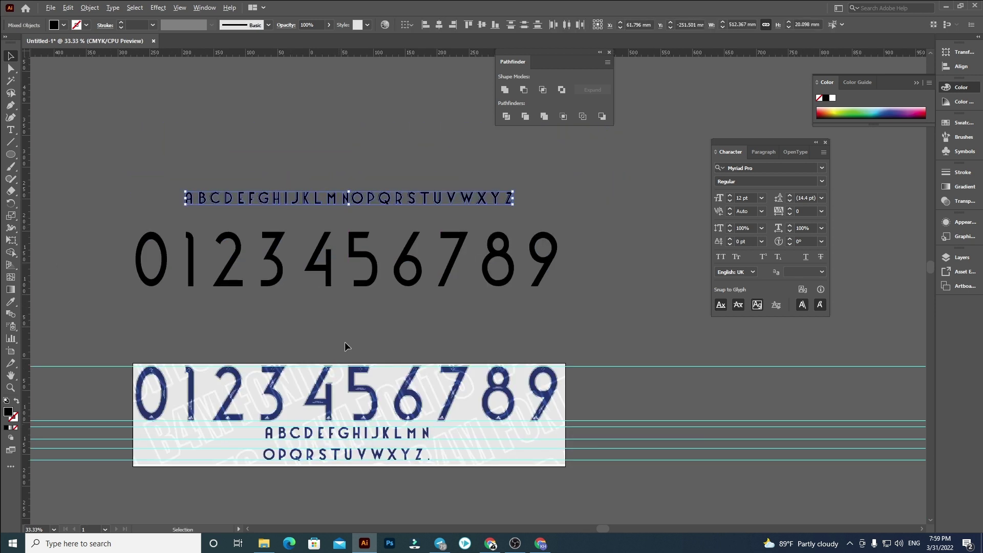
left_click(345, 342)
left_click(510, 548)
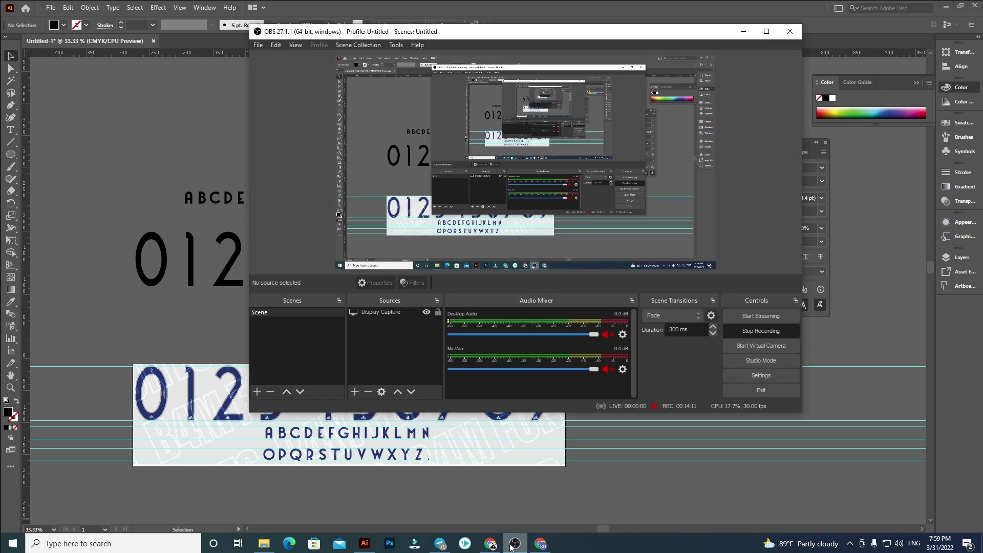